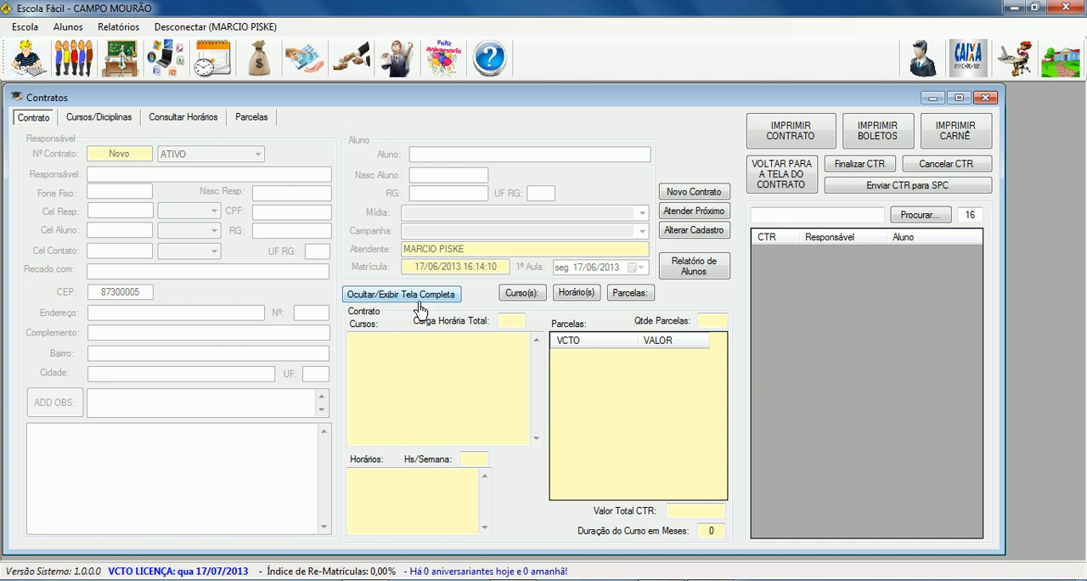
# Look through the Contrato, Cursos/Diciplinas, Consultar Horários and Parcelas pages of the contracts window.
pyautogui.click(97, 127)
pyautogui.click(167, 121)
pyautogui.click(251, 124)
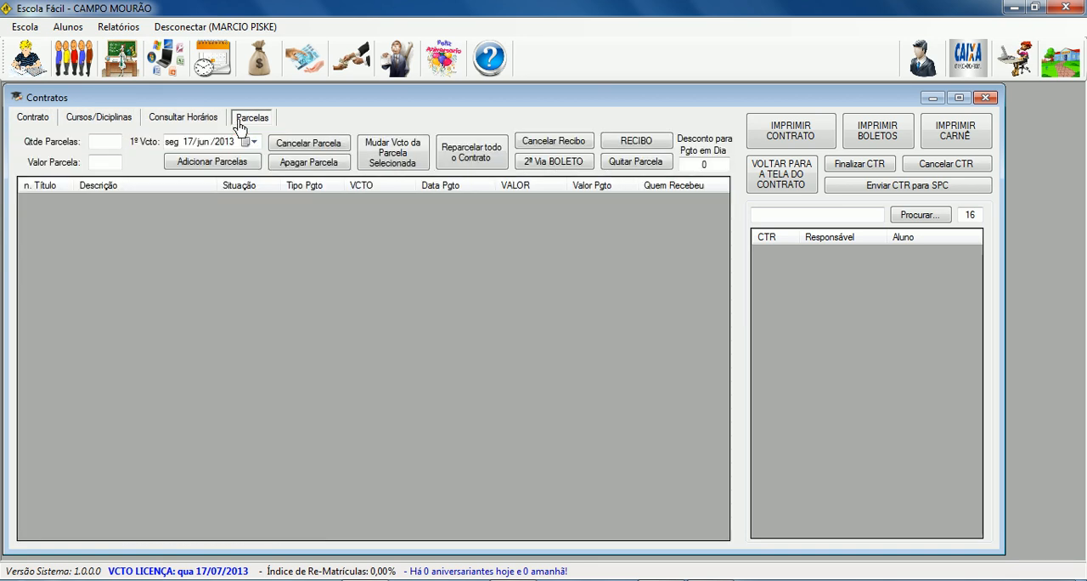
pyautogui.click(188, 121)
pyautogui.click(99, 119)
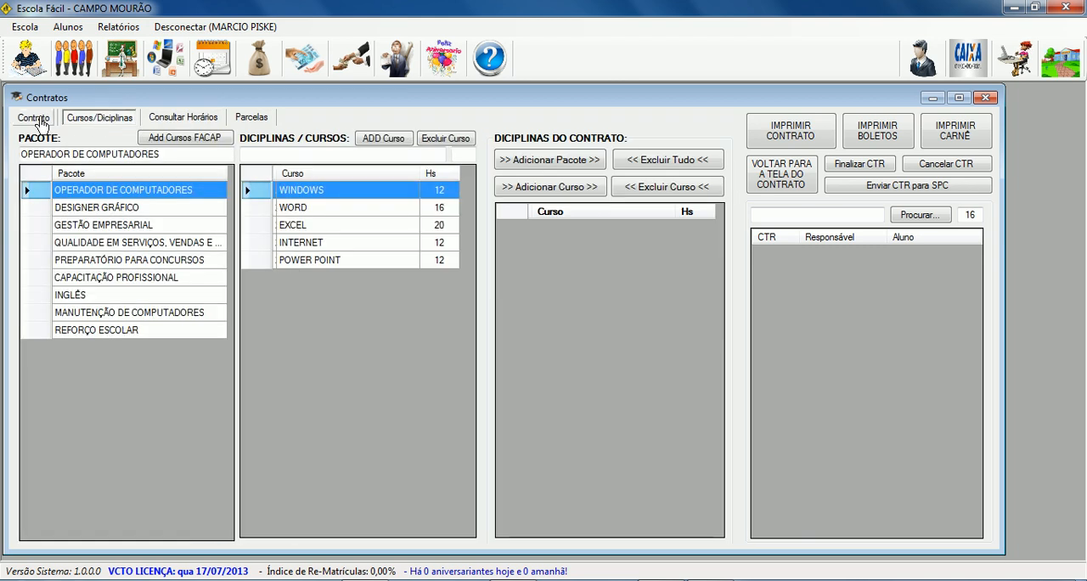
pyautogui.click(40, 123)
pyautogui.click(109, 123)
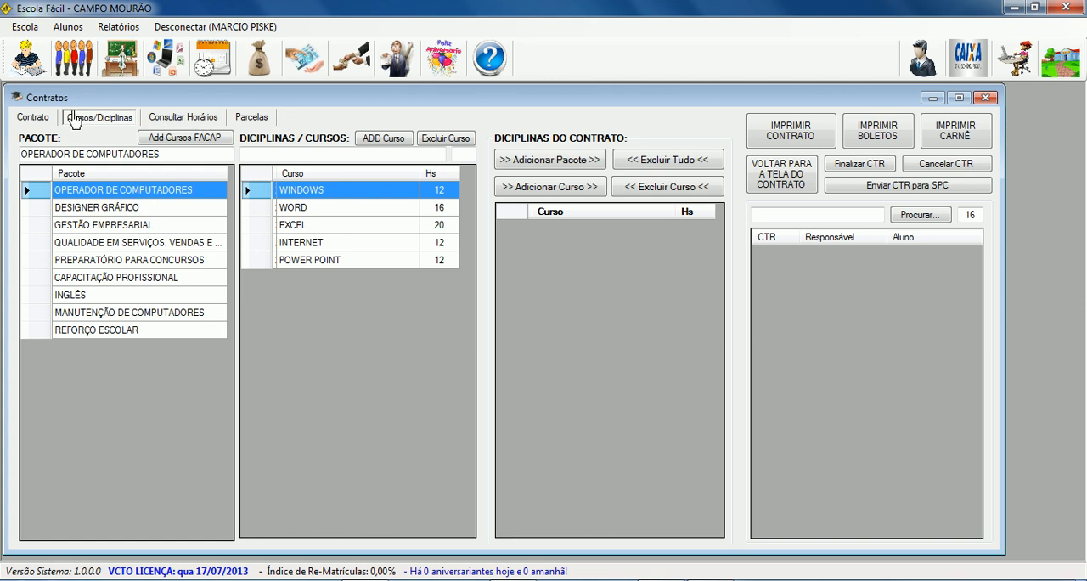
pyautogui.click(34, 124)
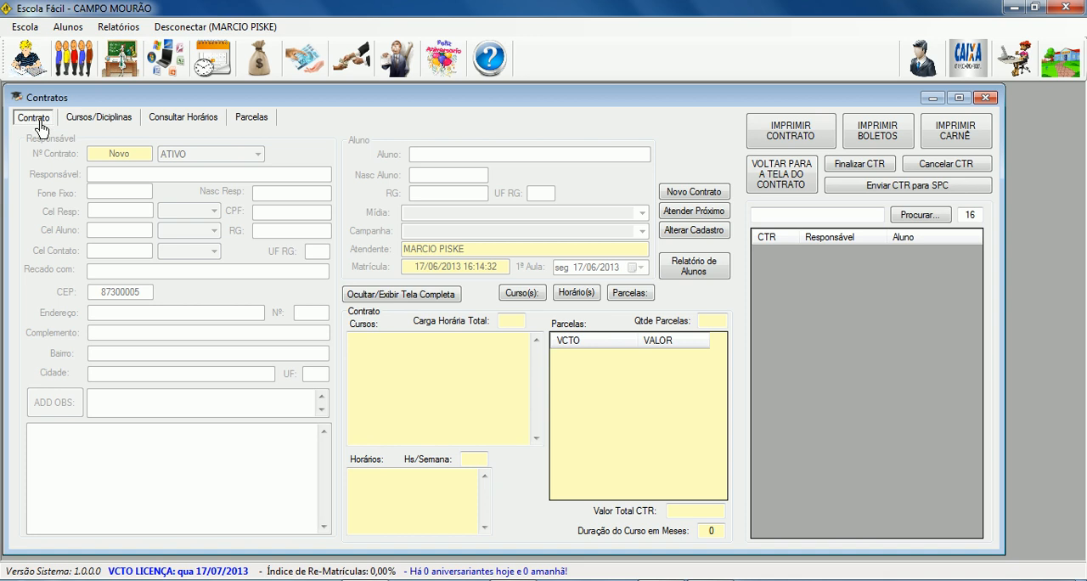
pyautogui.click(116, 123)
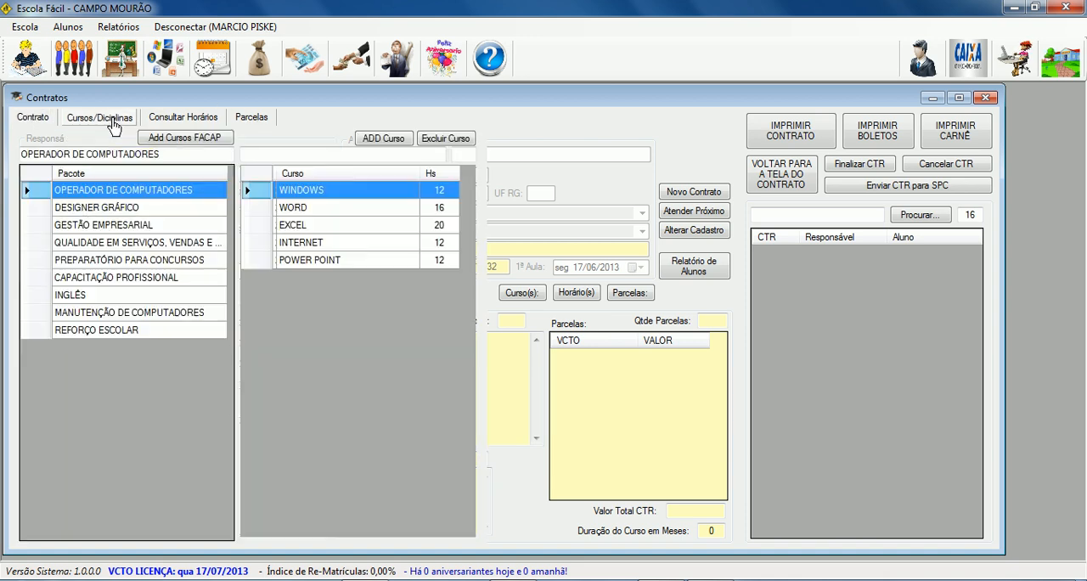
pyautogui.click(157, 124)
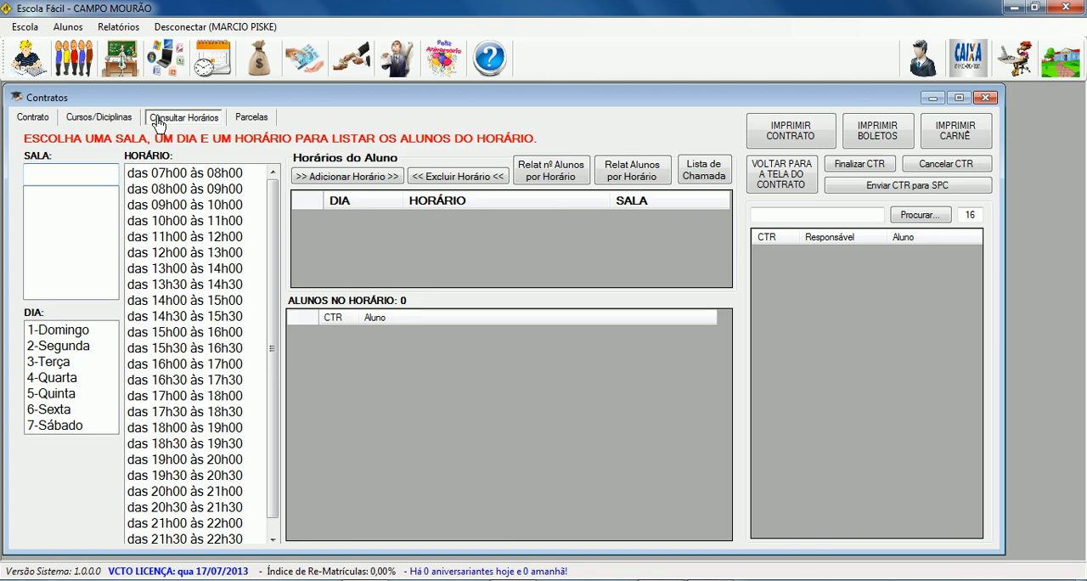
pyautogui.click(41, 121)
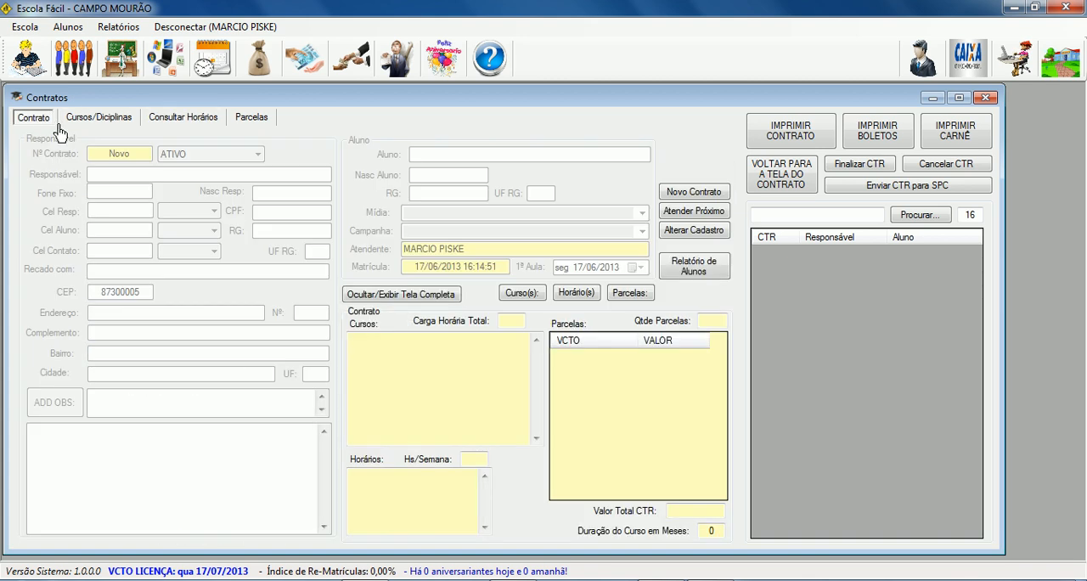
# Examine where the contract form's and the main window's shortcuts for courses, schedules and installments lead.
pyautogui.click(523, 295)
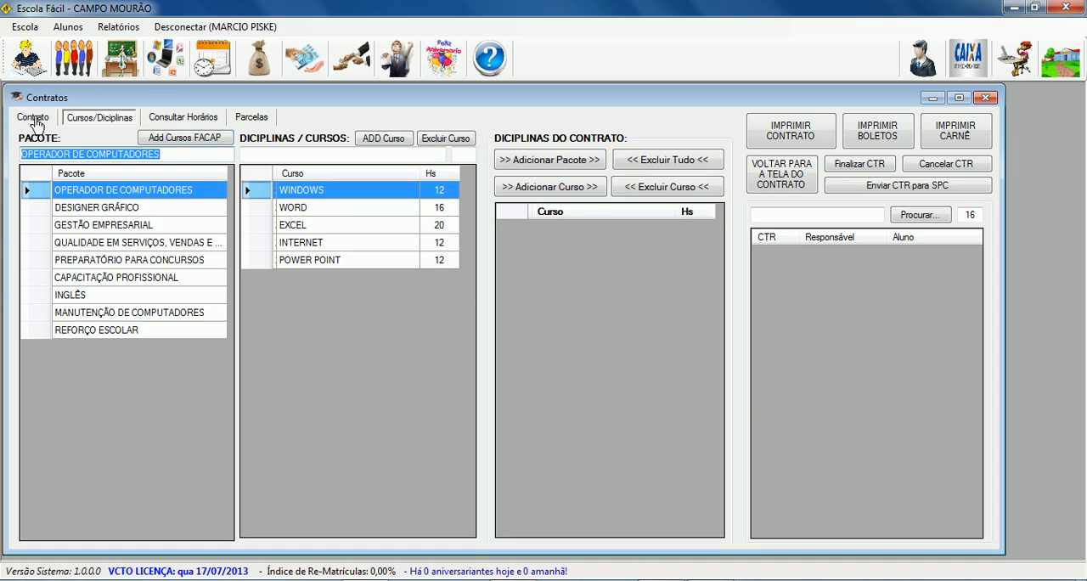
pyautogui.click(787, 189)
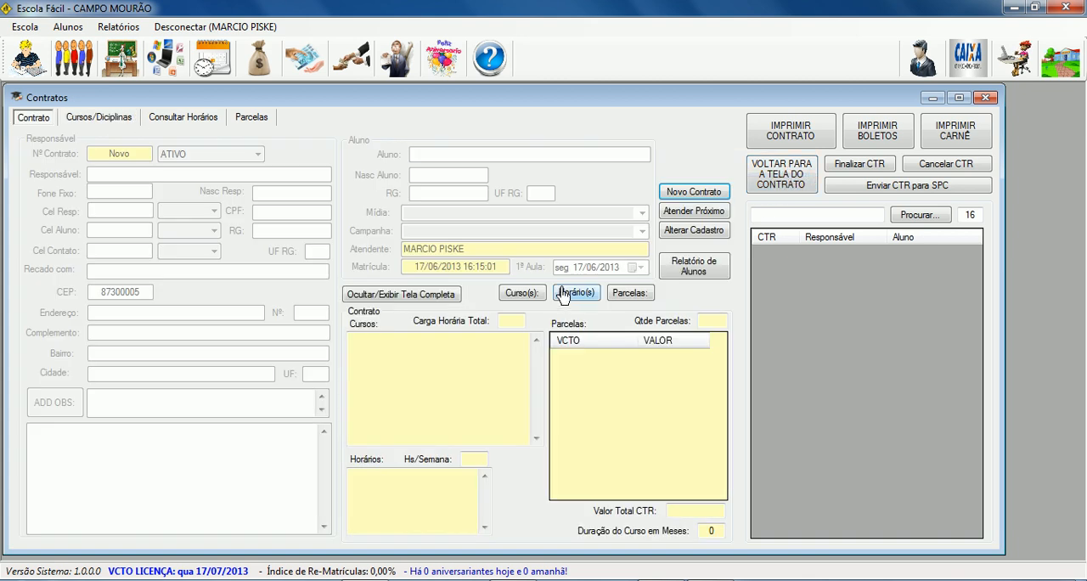
pyautogui.click(577, 302)
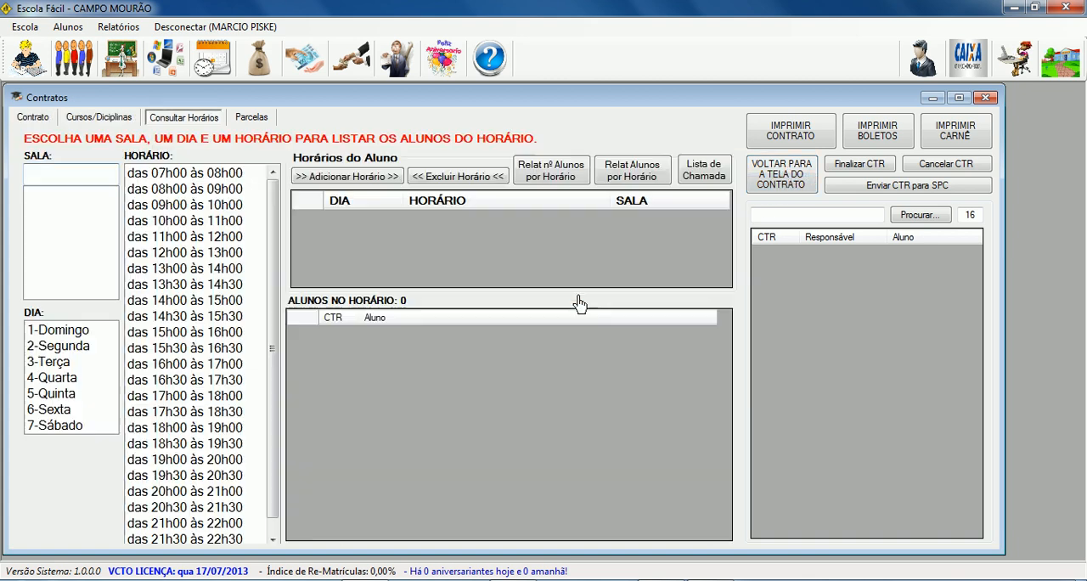
pyautogui.click(776, 180)
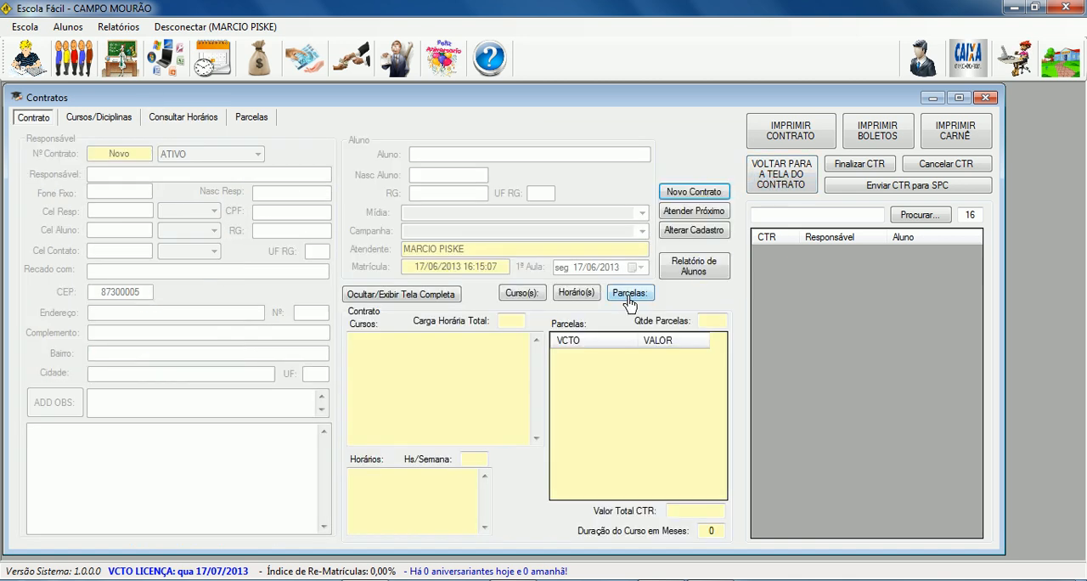
pyautogui.click(630, 299)
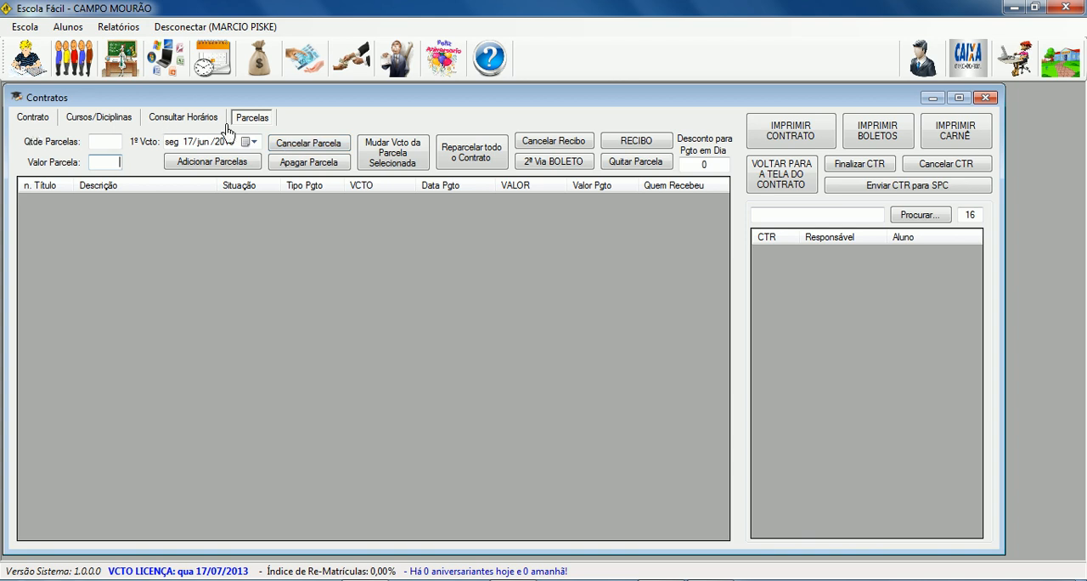
pyautogui.click(28, 58)
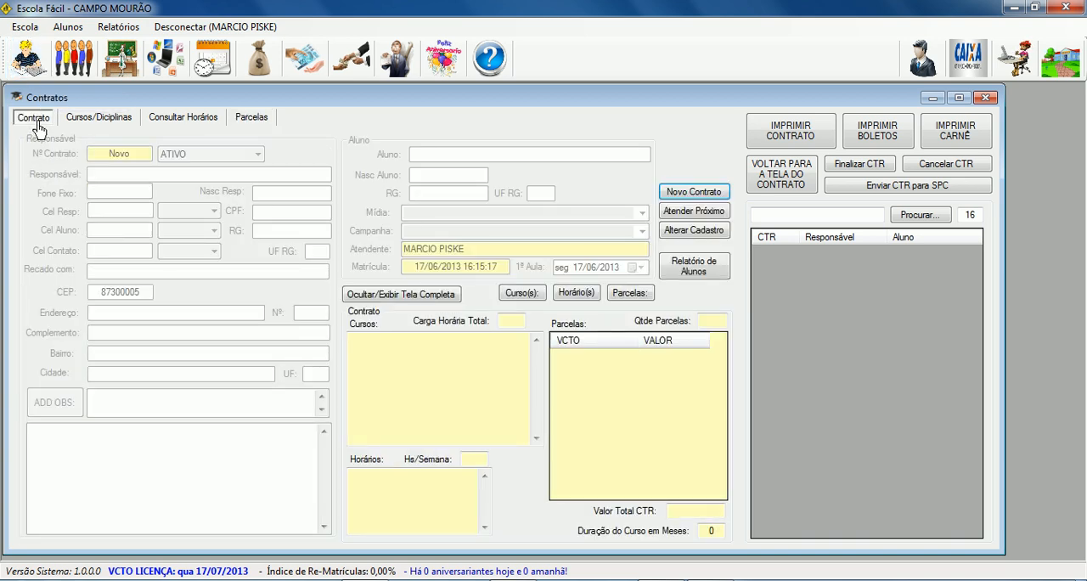
pyautogui.click(167, 60)
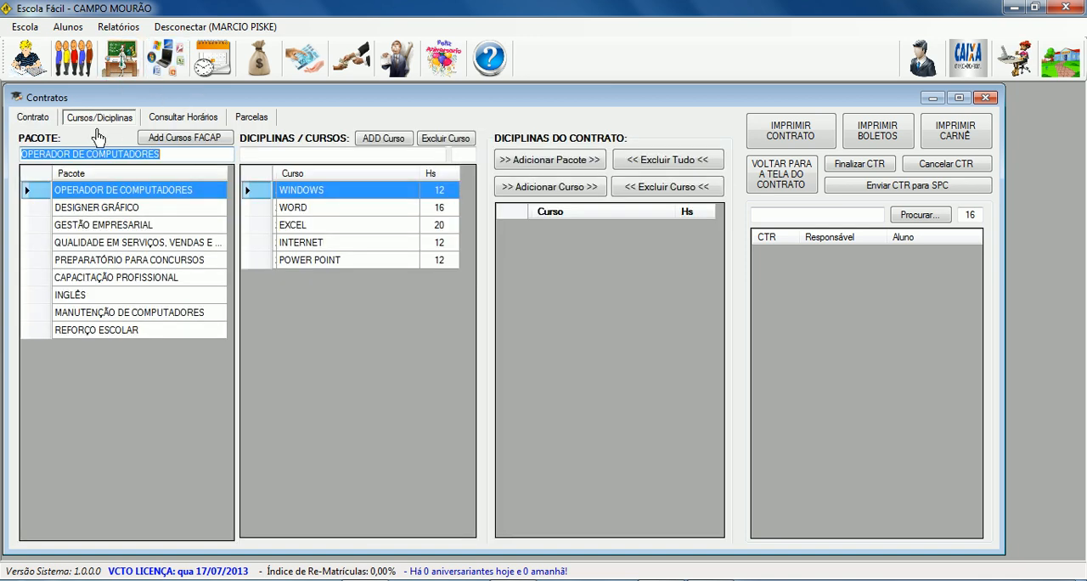
pyautogui.click(218, 65)
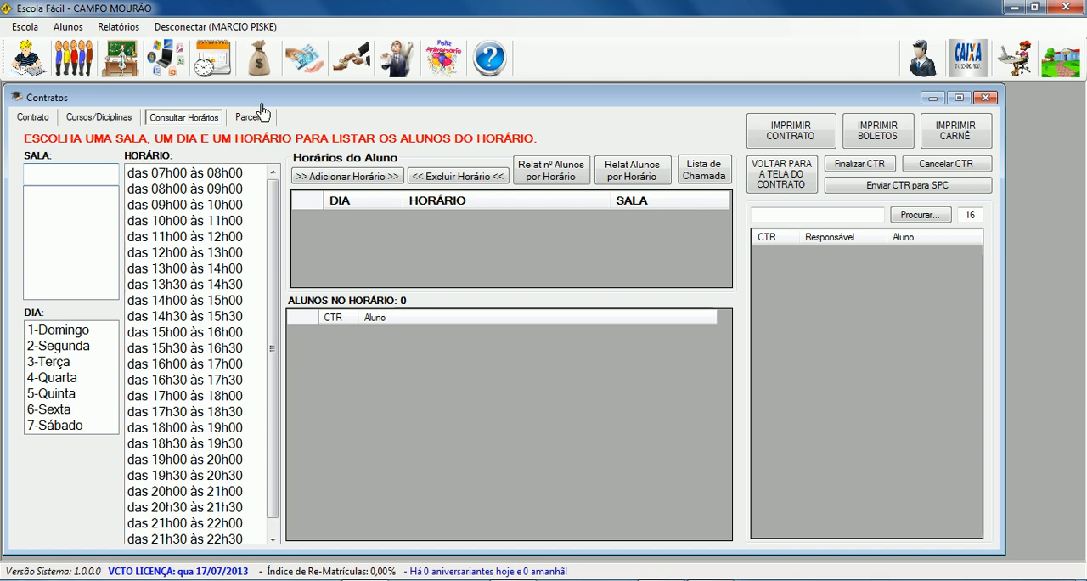
pyautogui.click(304, 68)
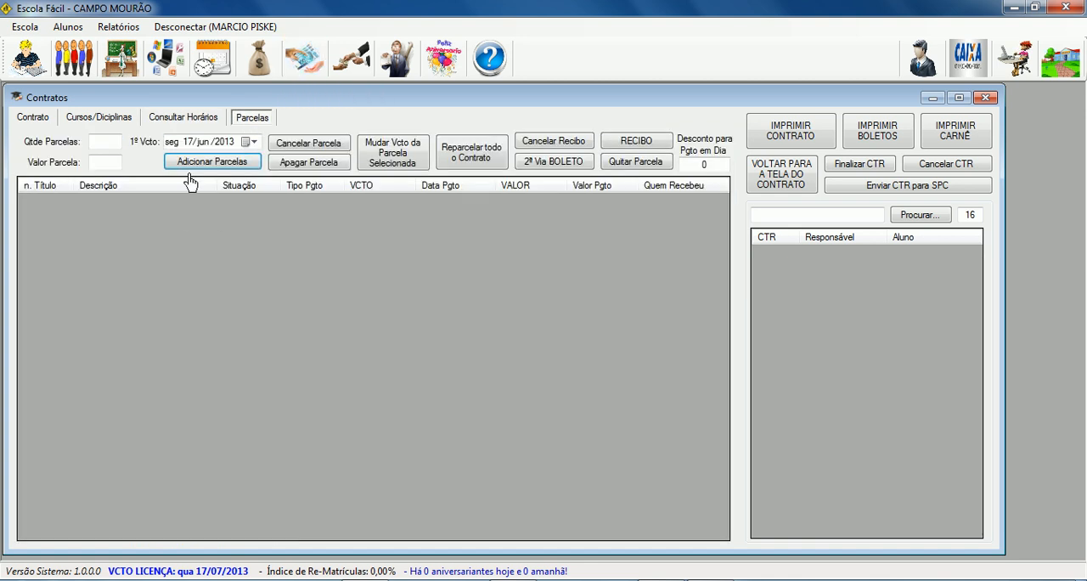
# Review the course, schedule and installment screens once more through each navigation route, ending on the contract form.
pyautogui.click(34, 116)
pyautogui.click(93, 116)
pyautogui.click(179, 116)
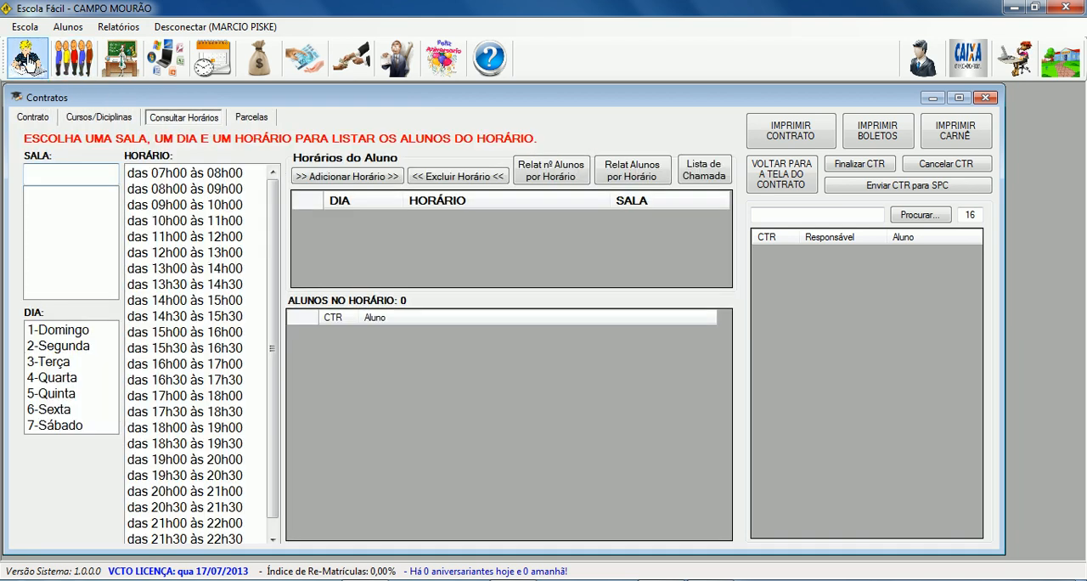
pyautogui.click(28, 58)
pyautogui.click(212, 60)
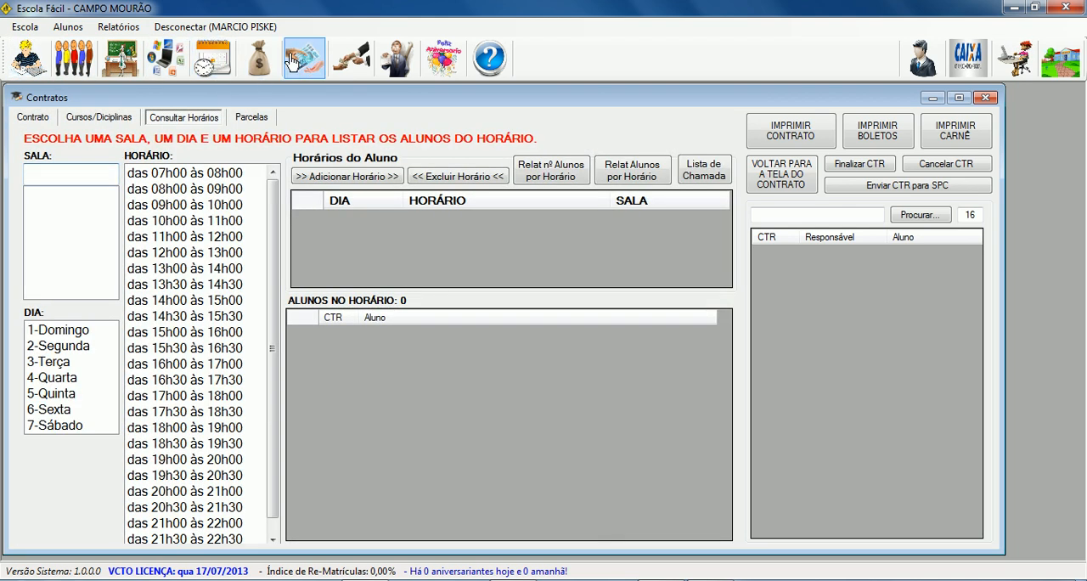
pyautogui.click(304, 60)
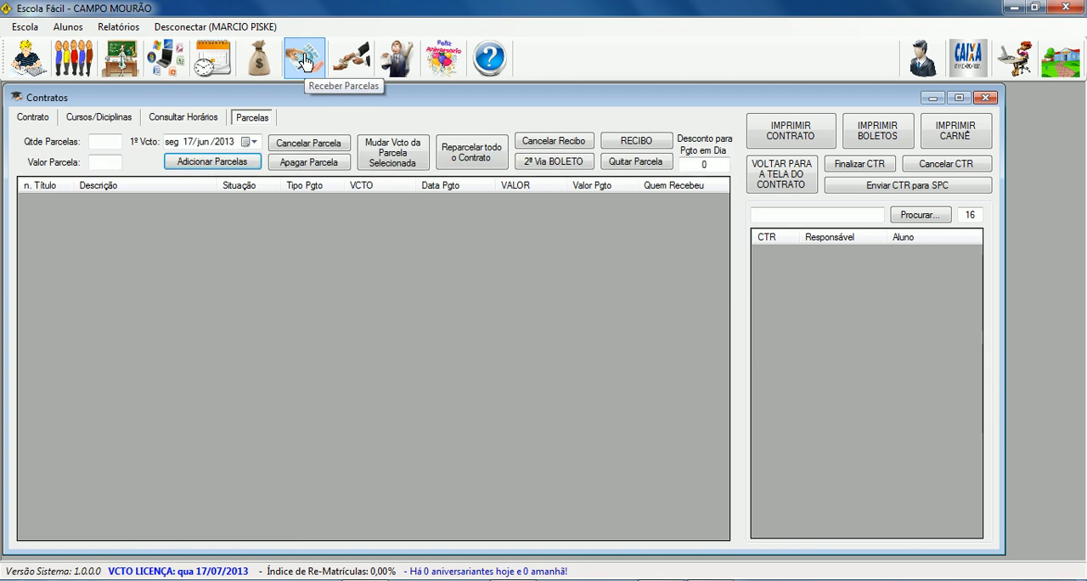
pyautogui.click(751, 185)
pyautogui.click(528, 294)
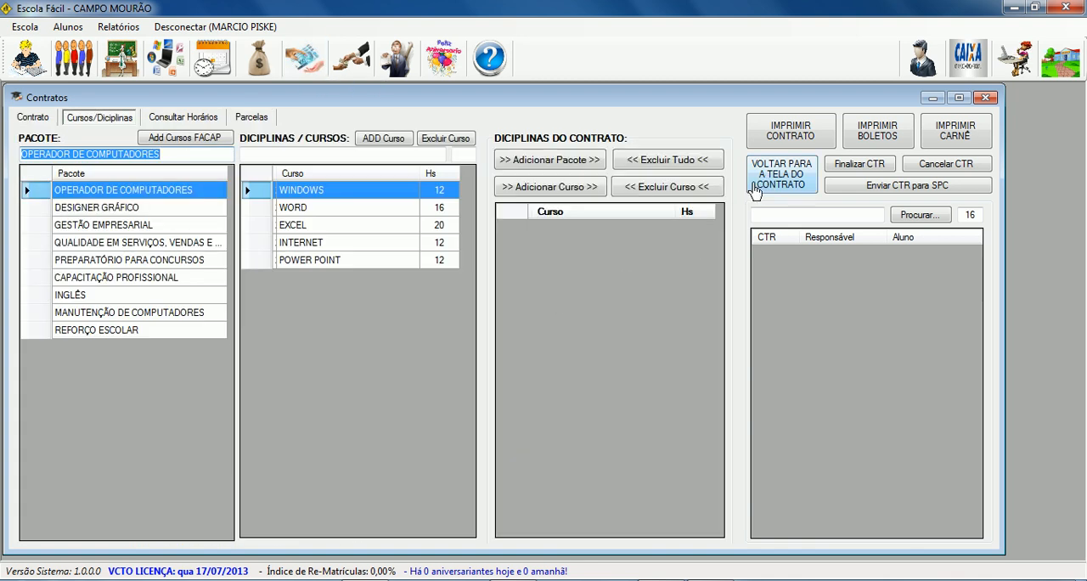
pyautogui.click(747, 192)
pyautogui.click(567, 297)
pyautogui.click(752, 186)
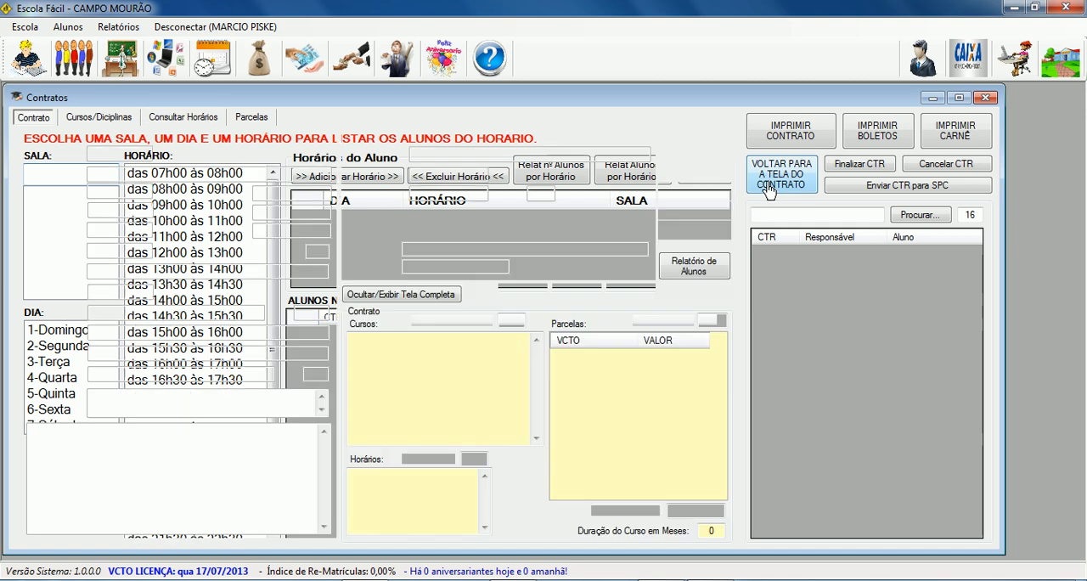
pyautogui.click(637, 295)
pyautogui.click(782, 203)
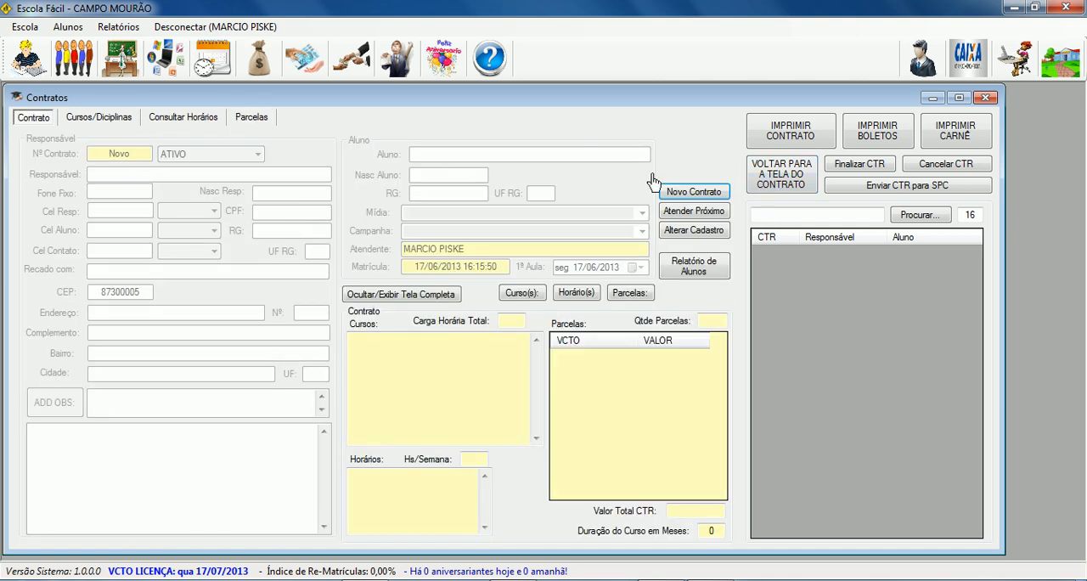
# Start a new contract and enter the responsible party's CPF number.
pyautogui.click(688, 196)
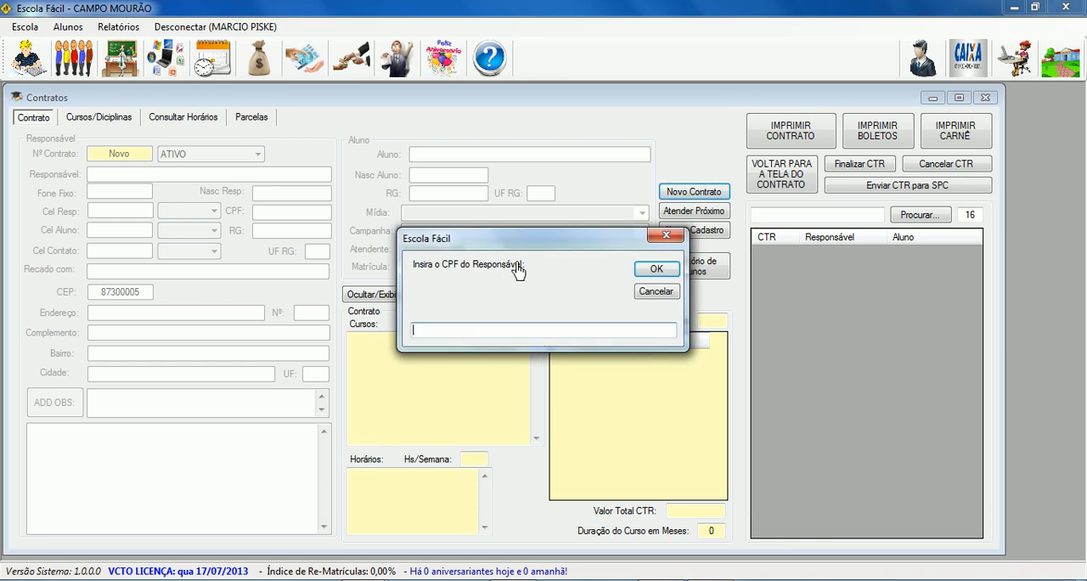
pyautogui.click(650, 270)
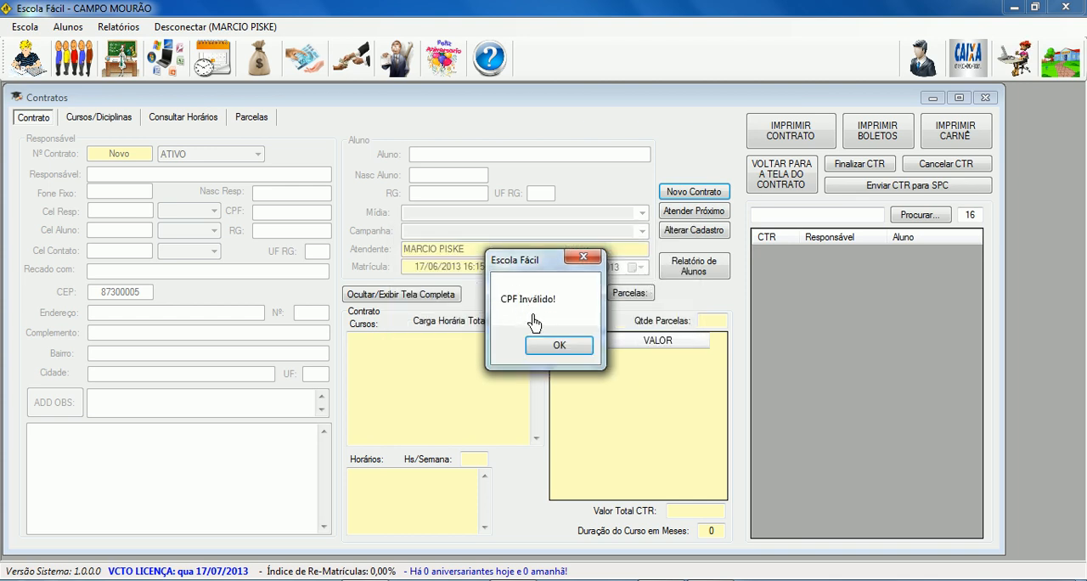
pyautogui.click(558, 344)
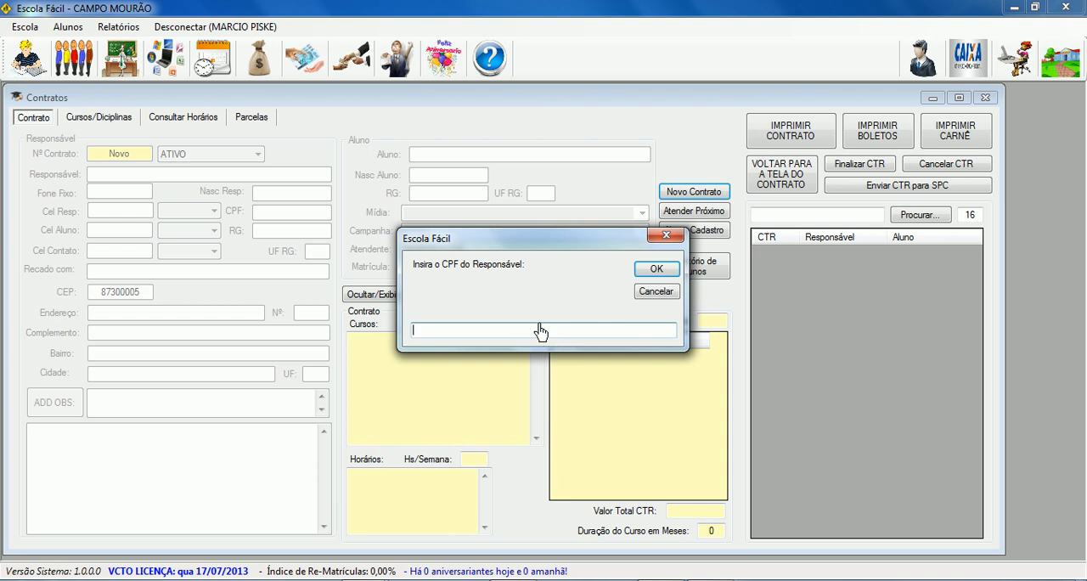
pyautogui.click(642, 293)
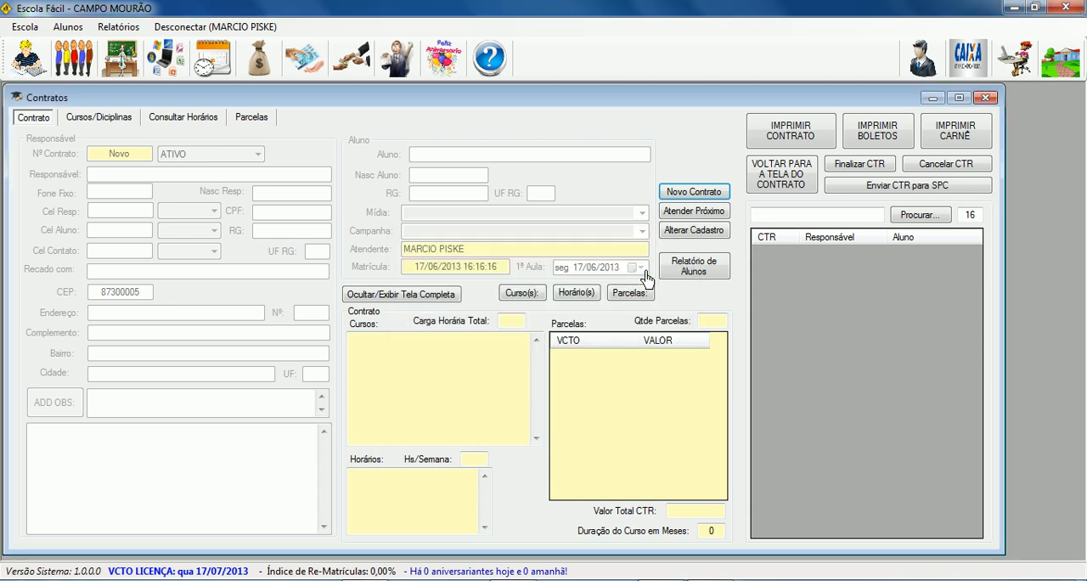
# Enter the responsible party's full name and mobile number in the new contract, leaving the landline blank.
pyautogui.click(266, 178)
pyautogui.write('joão da silva')
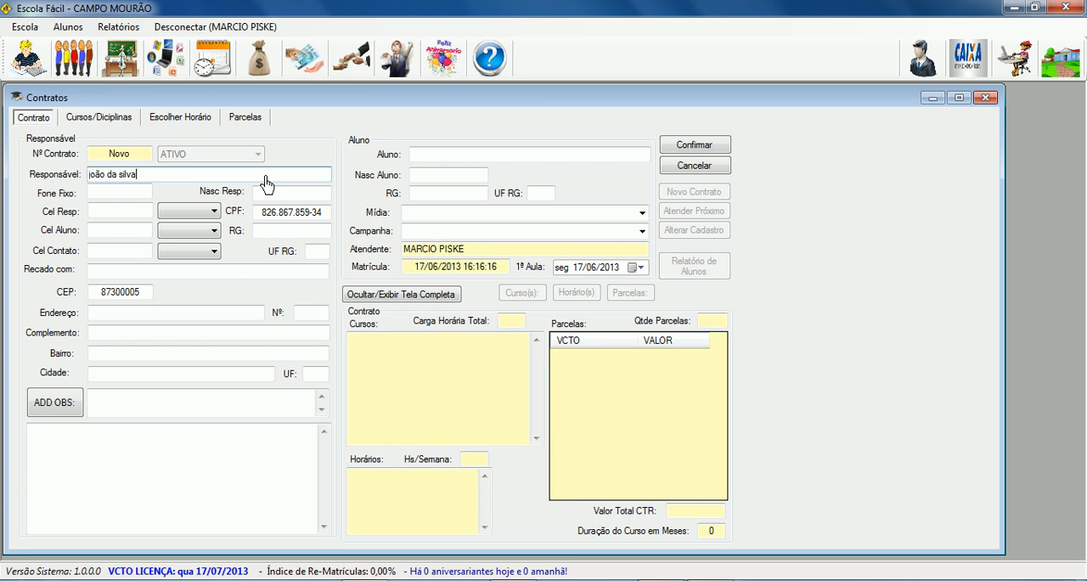
pyautogui.press('Tab')
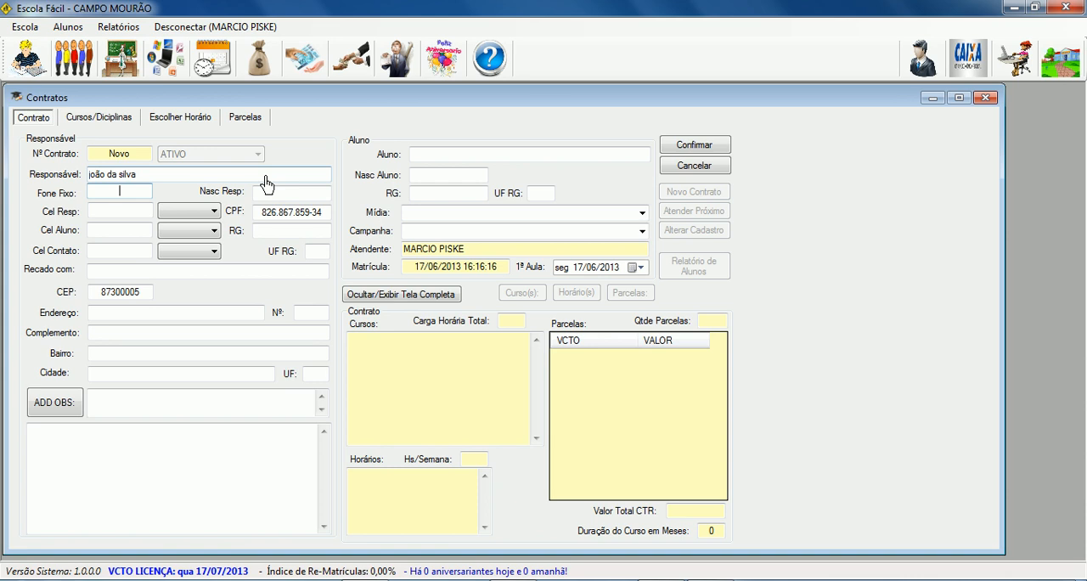
pyautogui.press('Tab')
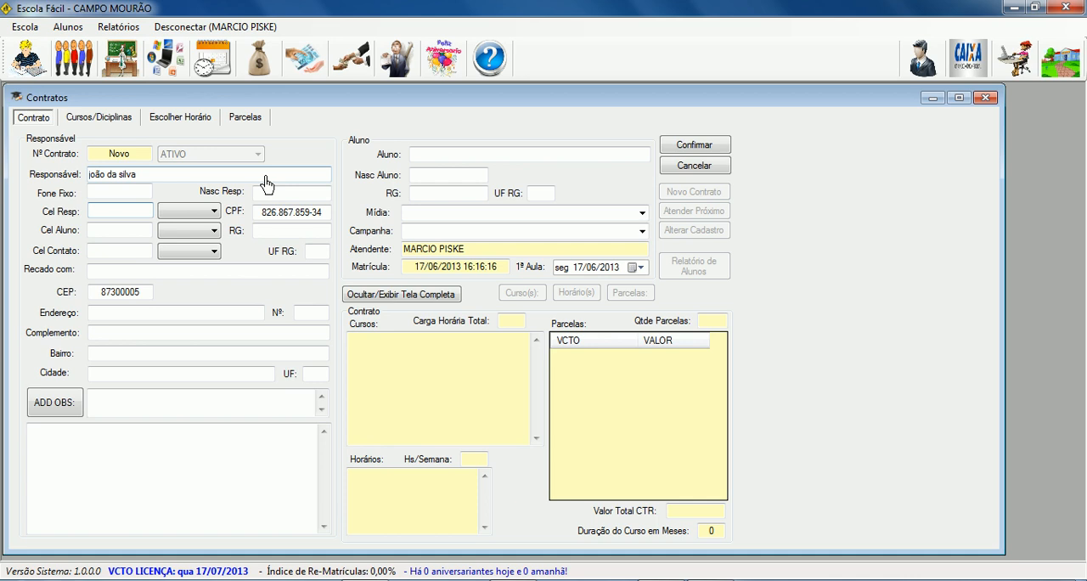
pyautogui.press('Tab')
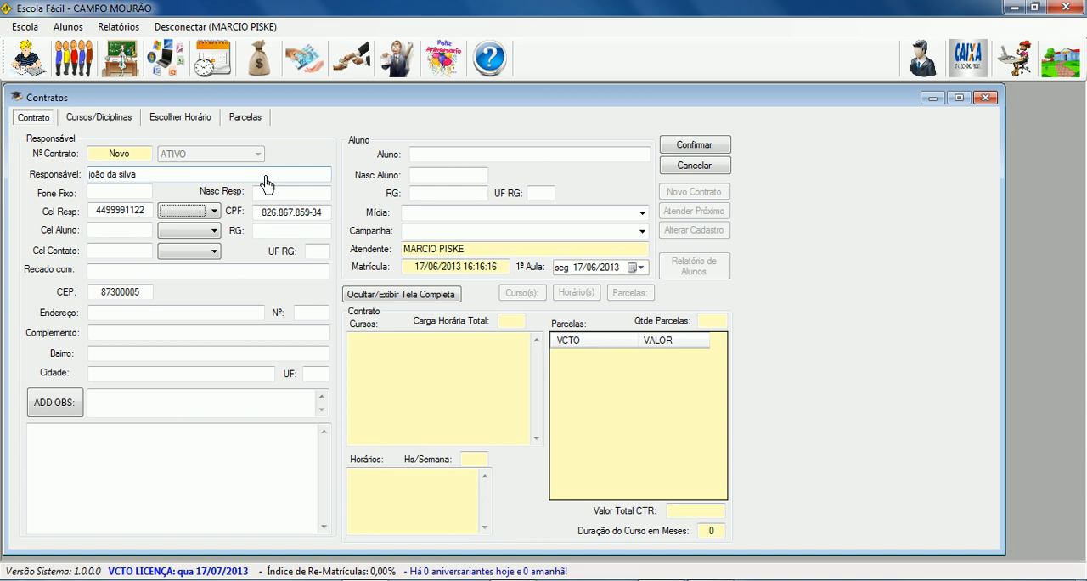
# Set the carrier of the responsible party's mobile to TIM.
pyautogui.click(195, 213)
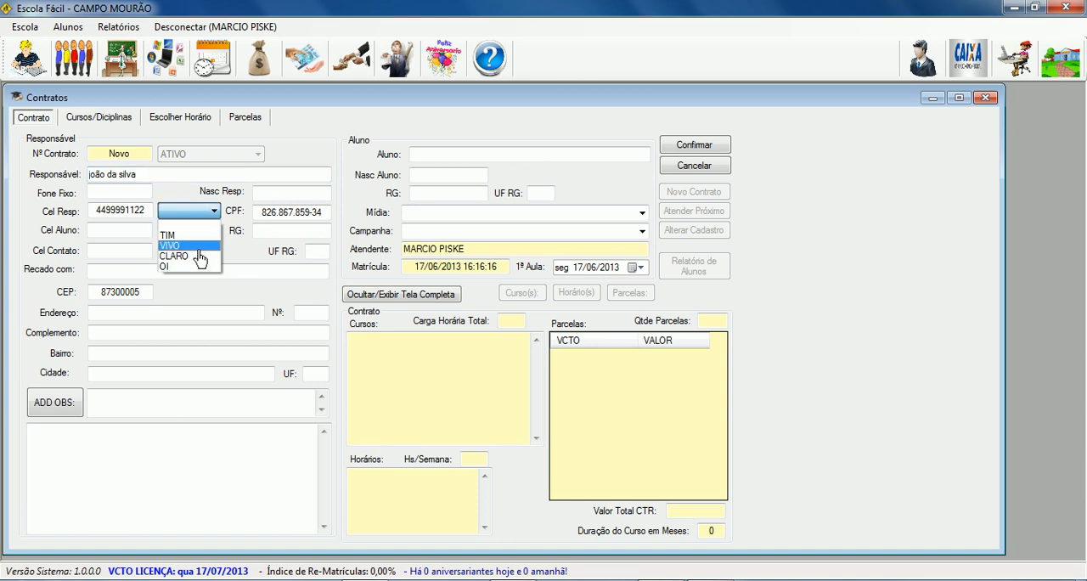
pyautogui.click(194, 246)
pyautogui.press('Up')
pyautogui.press('Up')
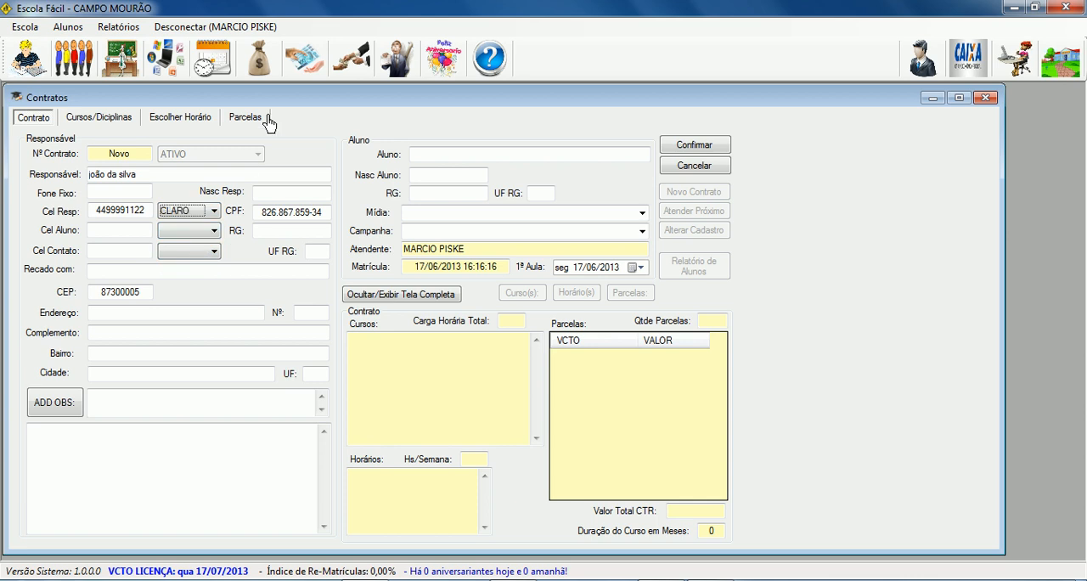
pyautogui.press('Down')
pyautogui.press('Tab')
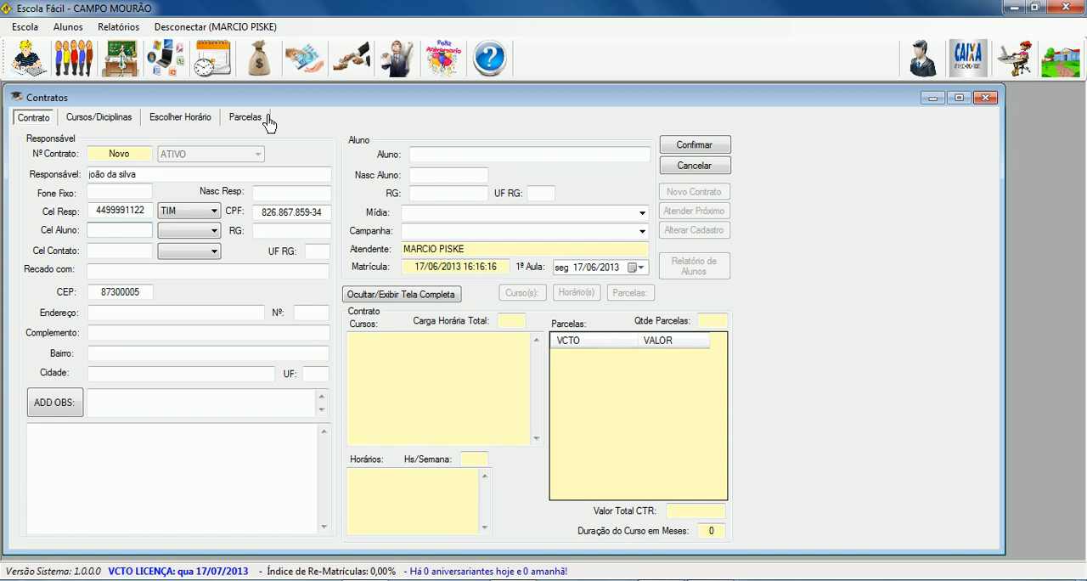
# Fill in the student's mobile with the responsible party's number and TIM carrier, skip the contact mobile and go to Recado com.
pyautogui.press('Tab')
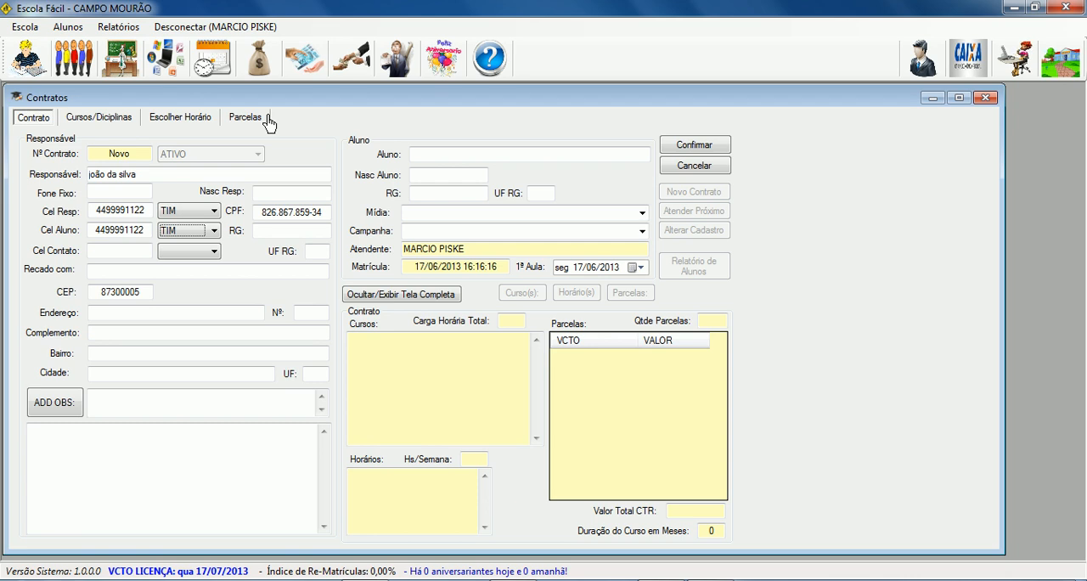
pyautogui.press('Tab')
pyautogui.press('Tab')
pyautogui.press('Tab')
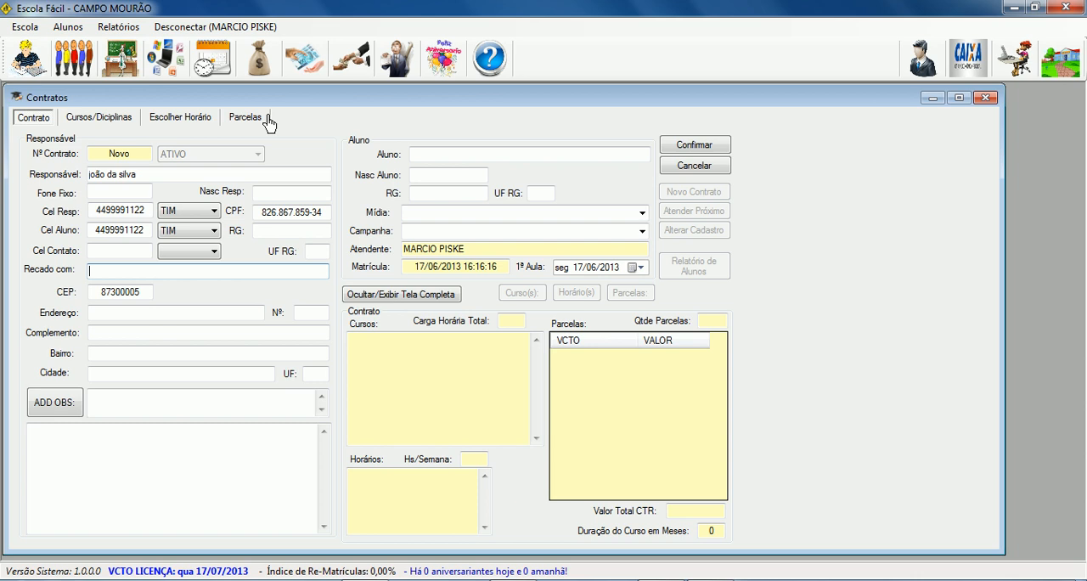
# Leave the Recado com field blank and enter the responsible party's date of birth in Nasc Resp.
pyautogui.press('Tab')
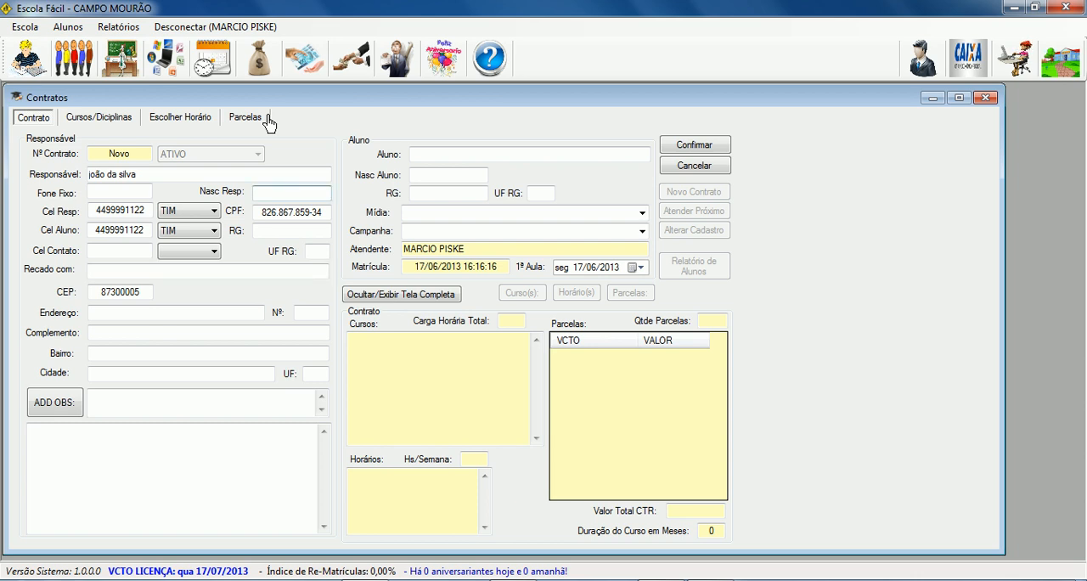
pyautogui.write('4-5-70')
pyautogui.press('Tab')
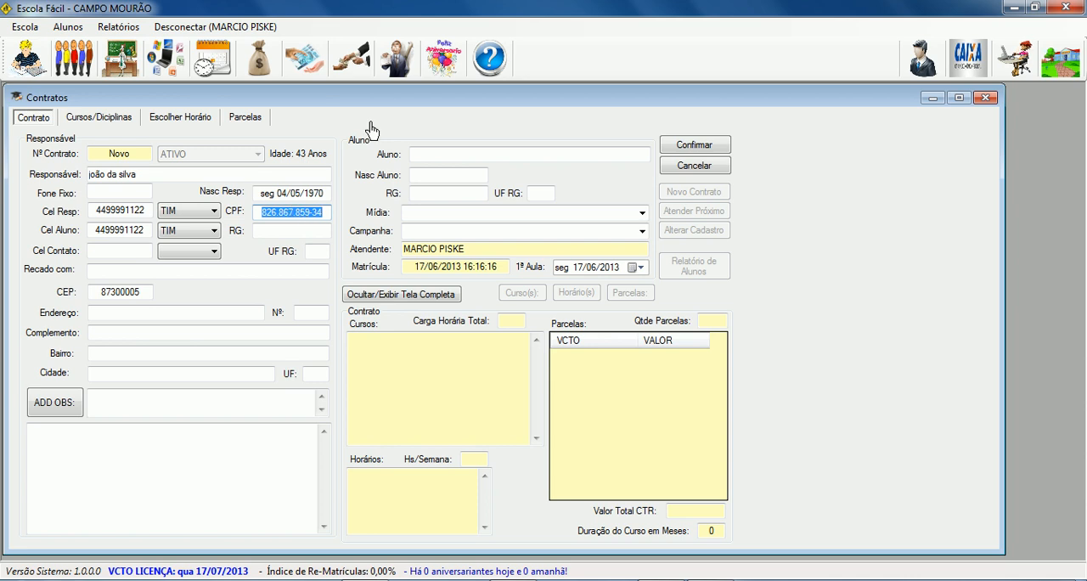
# Keep the responsible party's CPF, enter the RG number and set its issuing state (UF RG) to pr.
pyautogui.press('Tab')
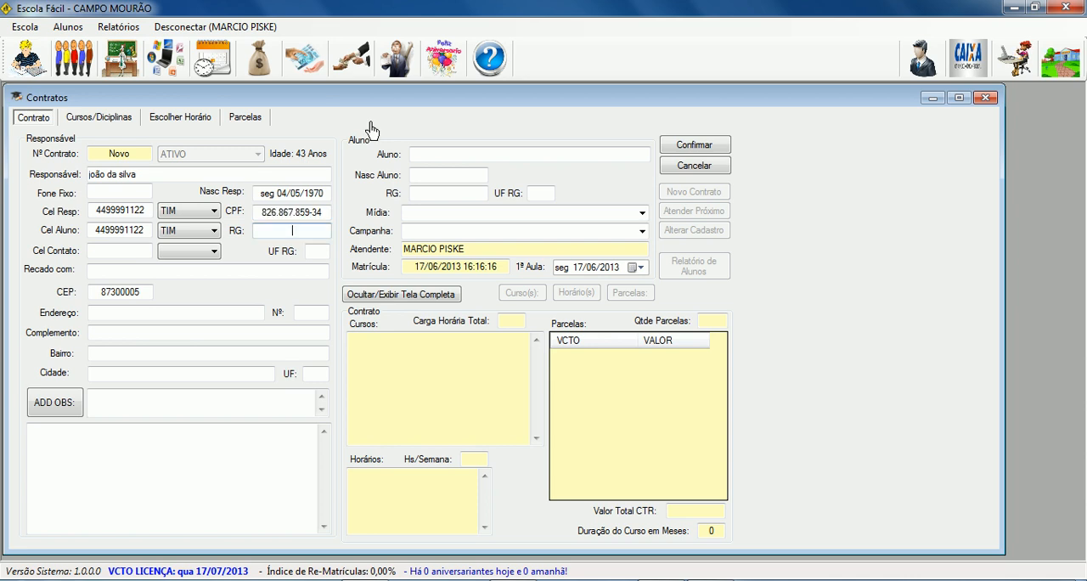
pyautogui.write('123.123.23')
pyautogui.press('Tab')
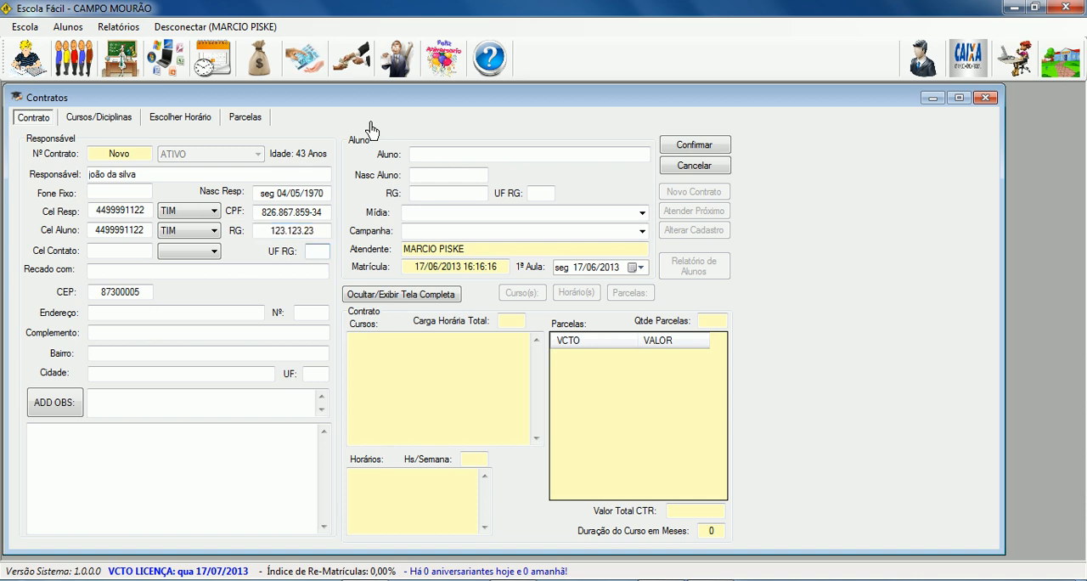
pyautogui.write('pr')
pyautogui.press('Tab')
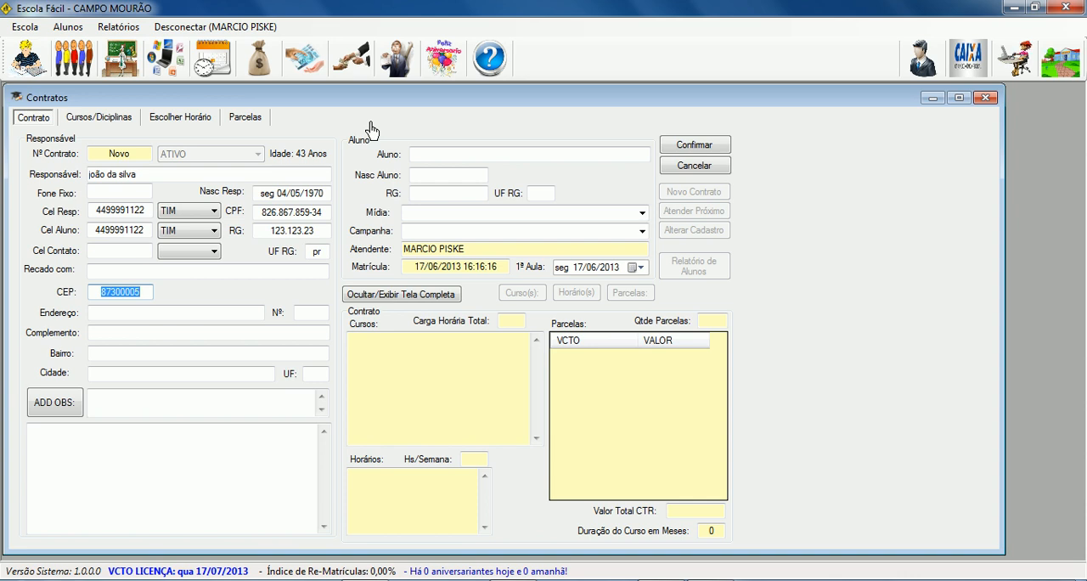
# Fill in the responsible party's address from the existing CEP and enter the house number.
pyautogui.press('Tab')
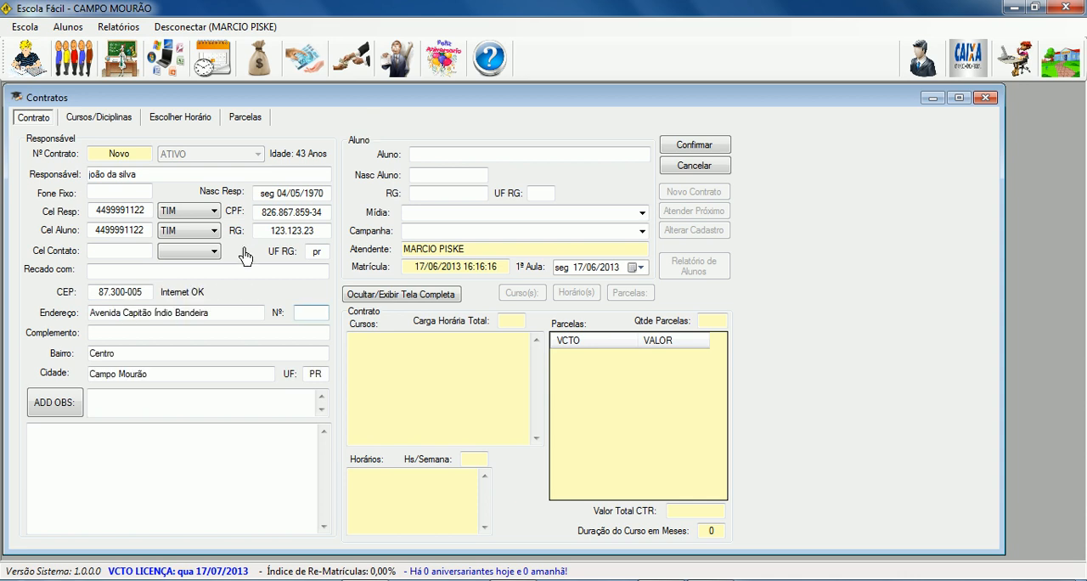
pyautogui.moveTo(90, 313); pyautogui.dragTo(222, 320)
pyautogui.click(113, 355)
pyautogui.moveTo(113, 354); pyautogui.dragTo(102, 354)
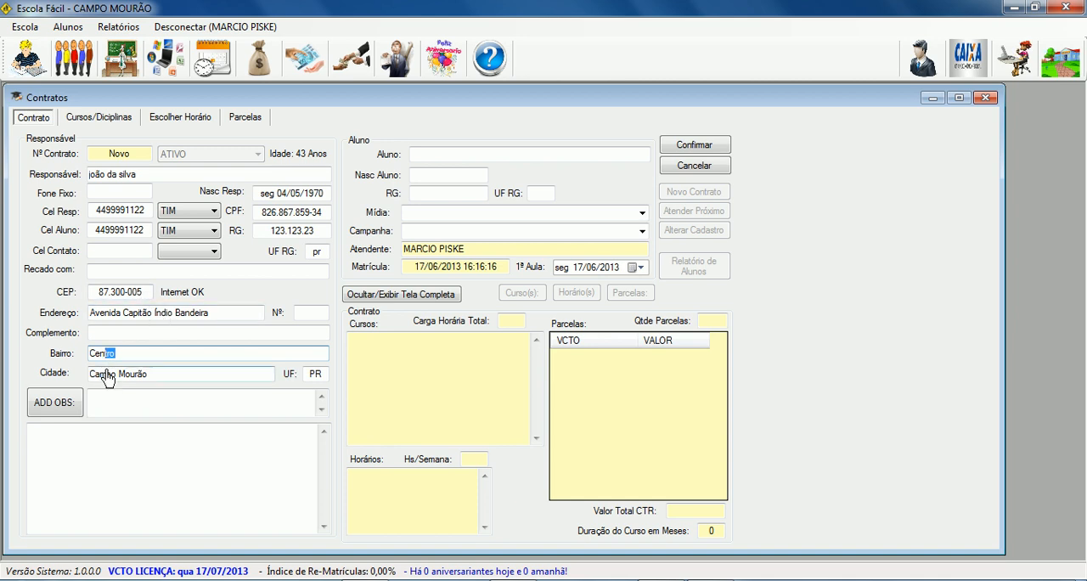
pyautogui.click(308, 319)
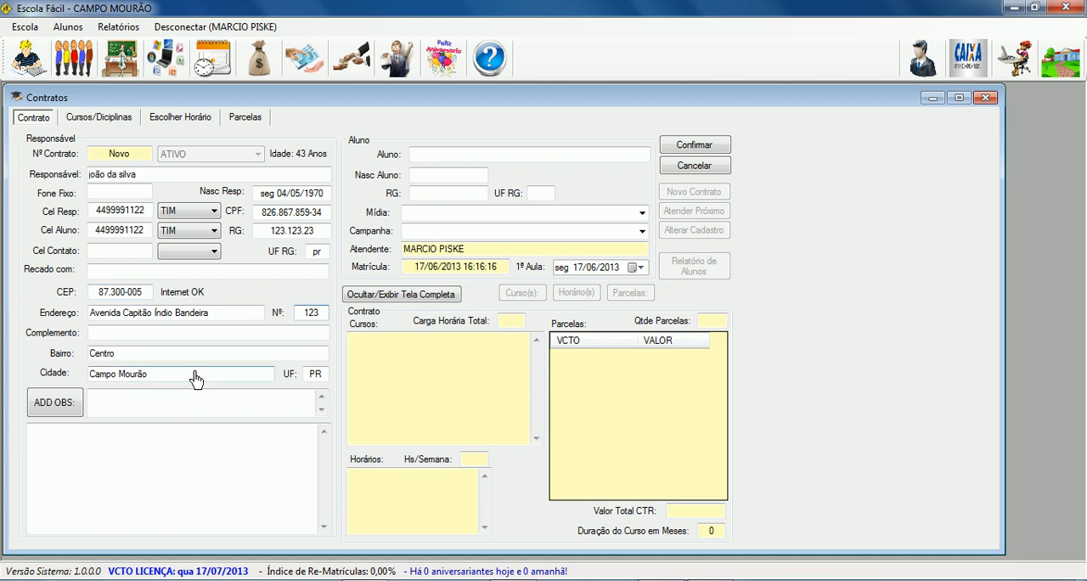
# Enter the apartment in the address complement, keep the district, city and state, and leave the observations blank.
pyautogui.click(141, 337)
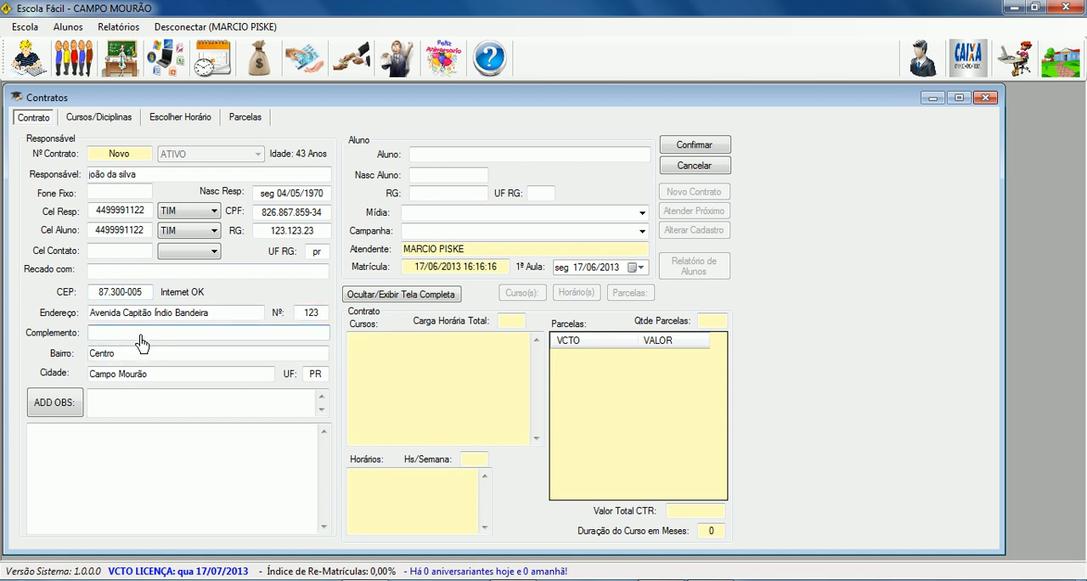
pyautogui.write('apto 5')
pyautogui.press('Tab')
pyautogui.press('Tab')
pyautogui.press('Tab')
pyautogui.press('Tab')
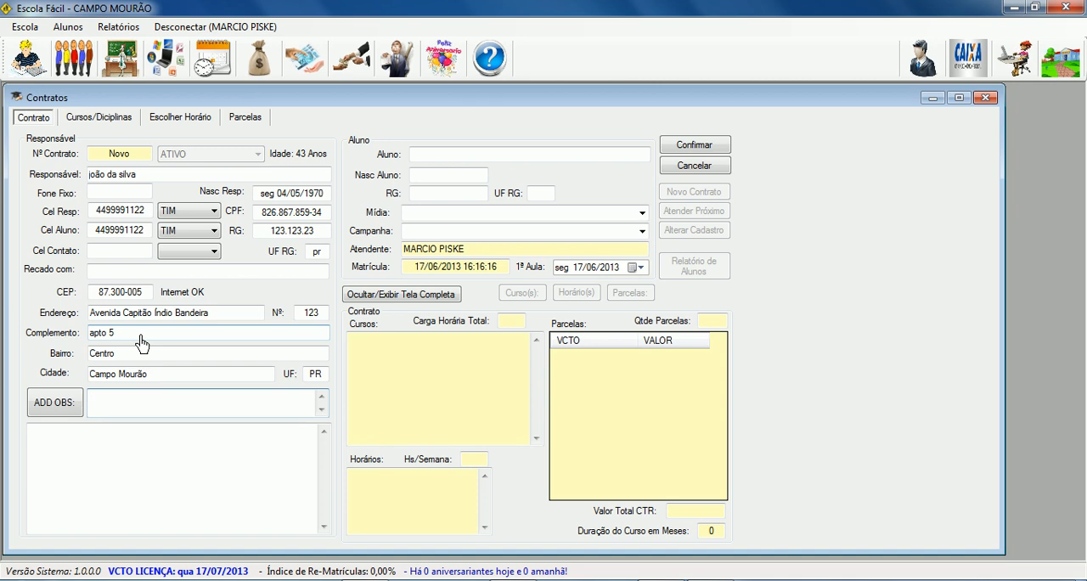
pyautogui.press('Tab')
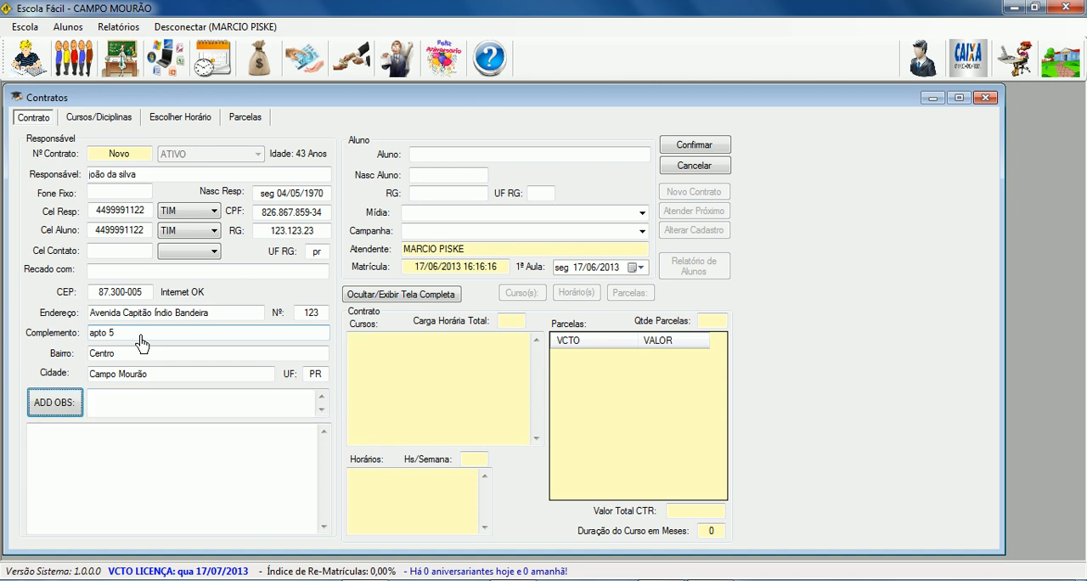
# Reuse the responsible party's name, date of birth, RG and UF RG as the student's details.
pyautogui.press('Tab')
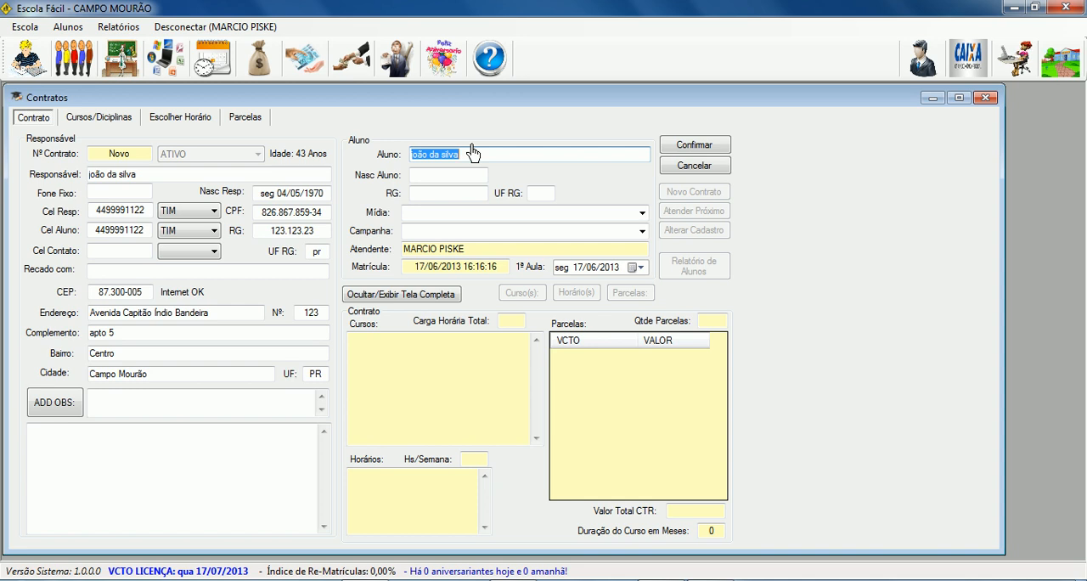
pyautogui.press('Tab')
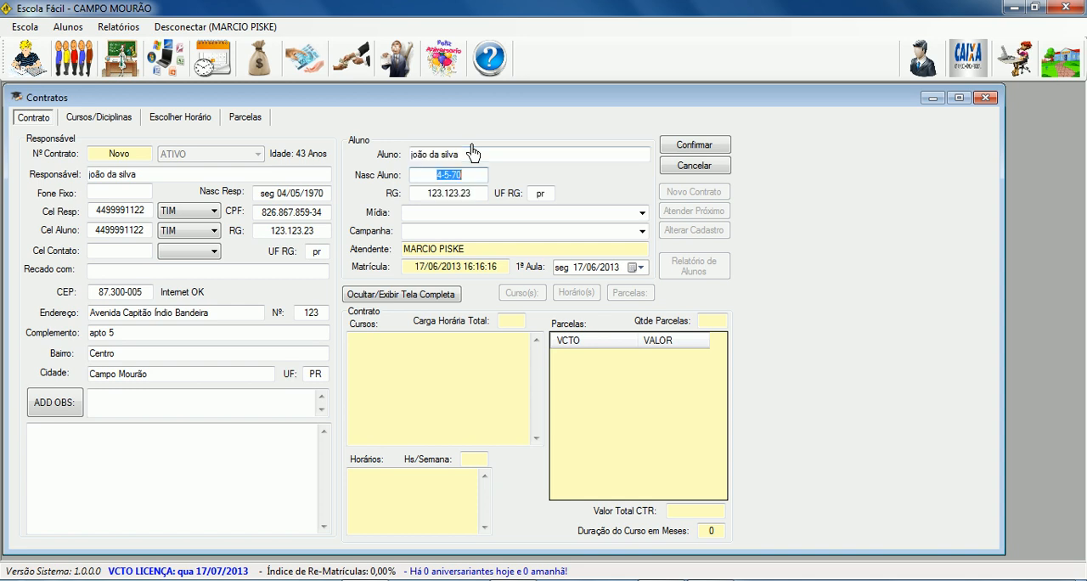
pyautogui.click(436, 175)
pyautogui.click(434, 194)
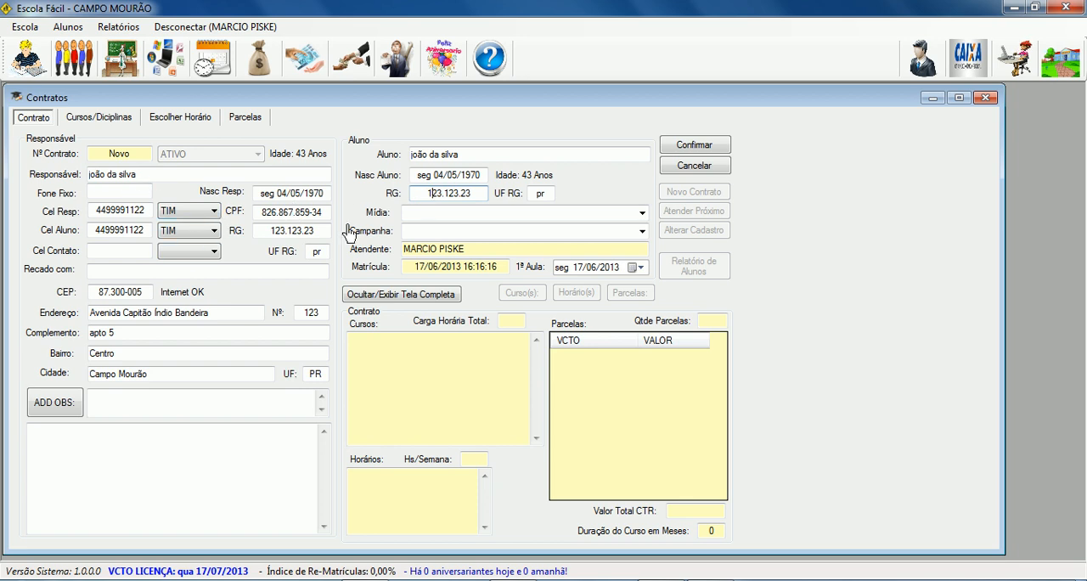
# Set the student's Mídia to panfleto and the Campanha to captador, the recruiter's name and junho/2013.
pyautogui.moveTo(618, 221)
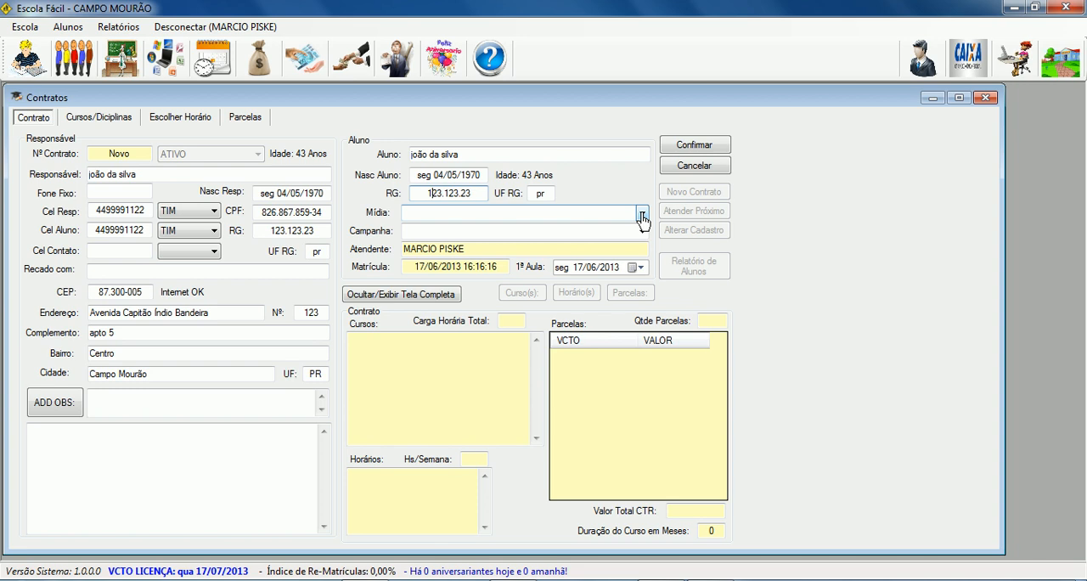
pyautogui.click(642, 215)
pyautogui.click(643, 215)
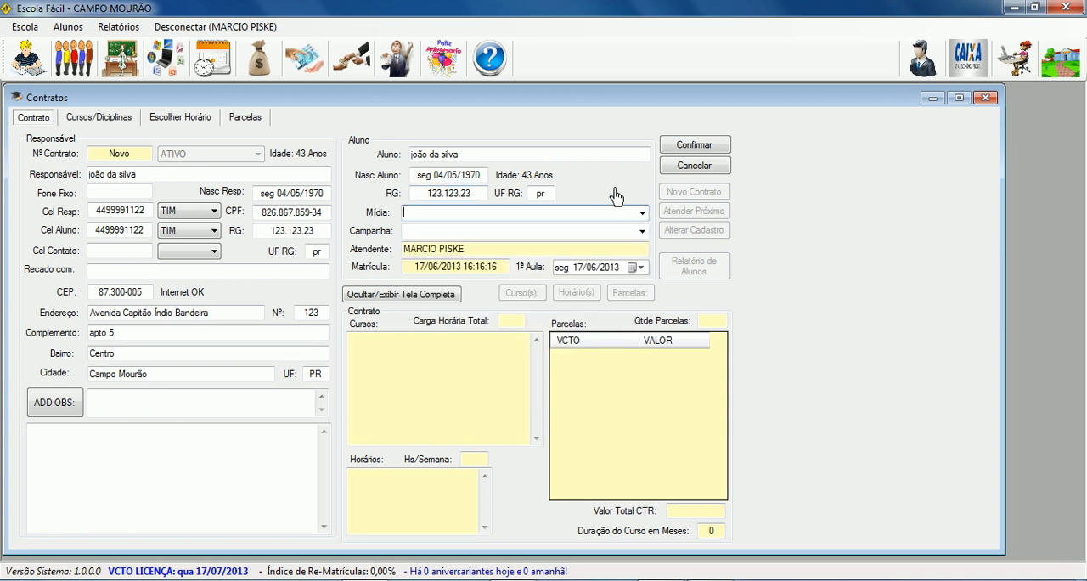
pyautogui.moveTo(600, 219)
pyautogui.write('panfleto')
pyautogui.press('Tab')
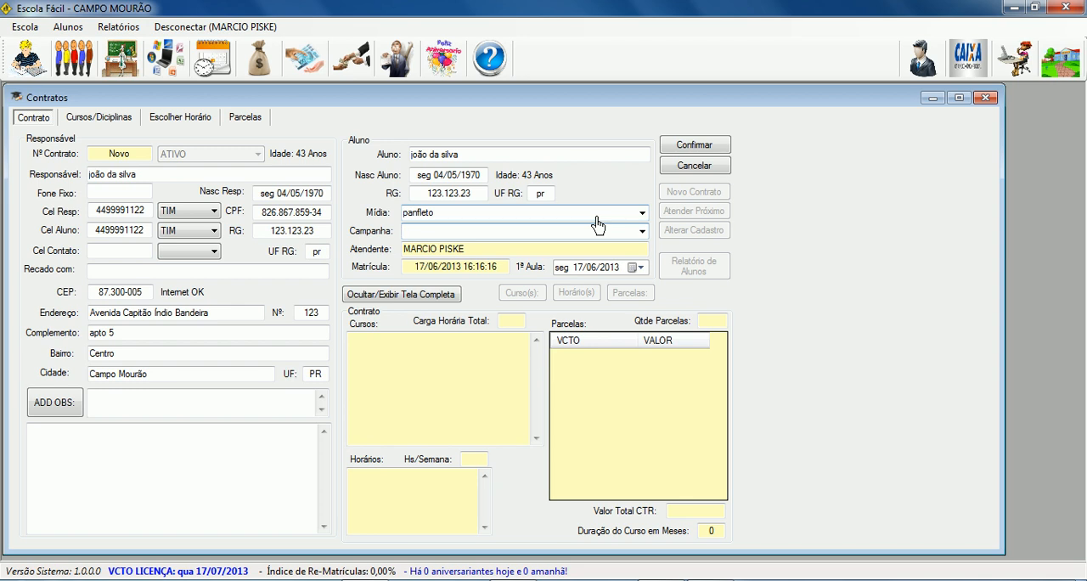
pyautogui.moveTo(646, 230)
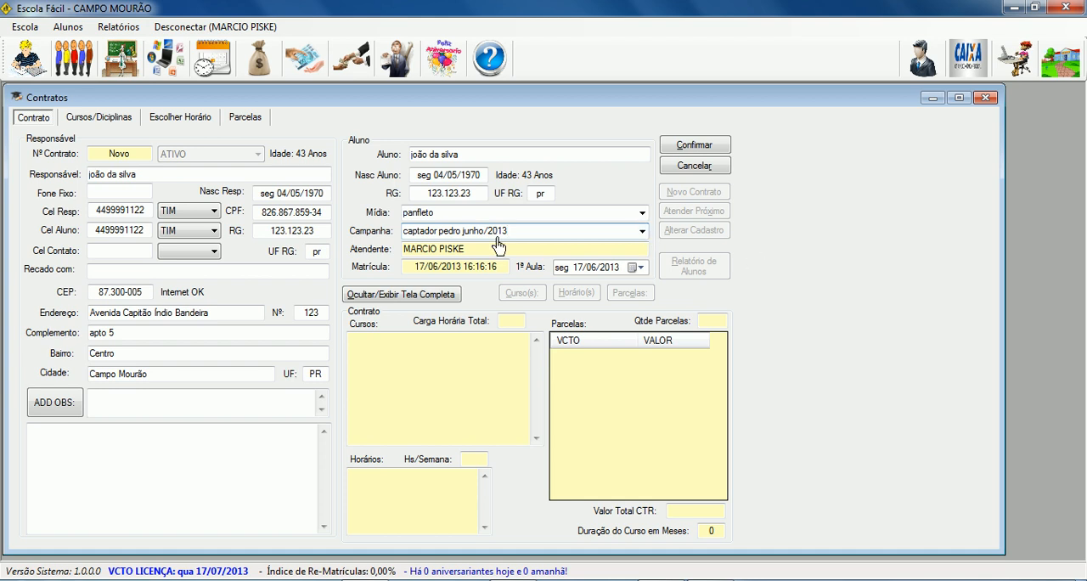
# Set the first class (1ª Aula) date to 24/06/2013 and save the new contract.
pyautogui.moveTo(464, 255); pyautogui.dragTo(495, 259)
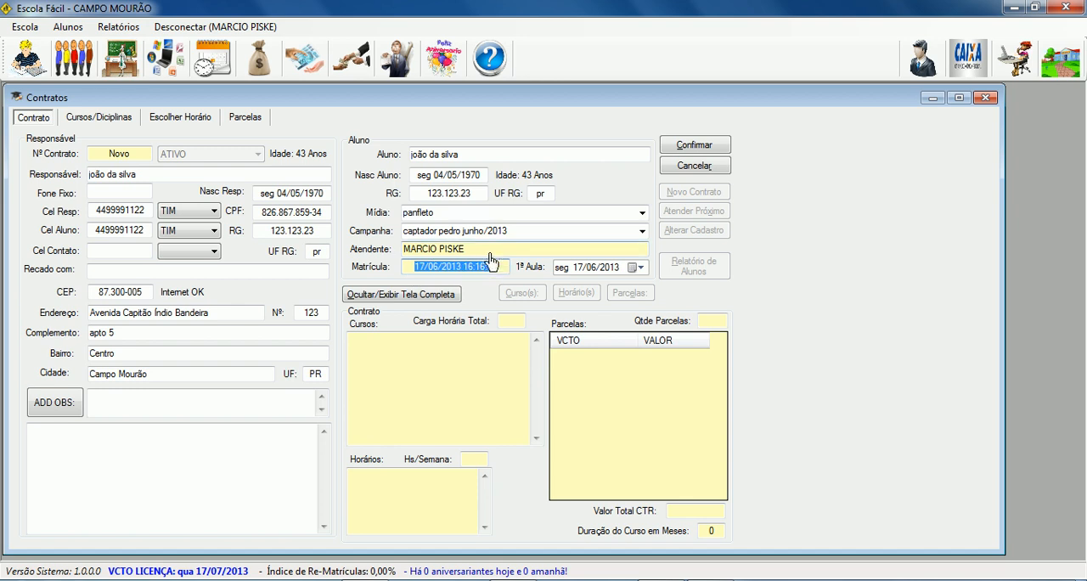
pyautogui.click(483, 251)
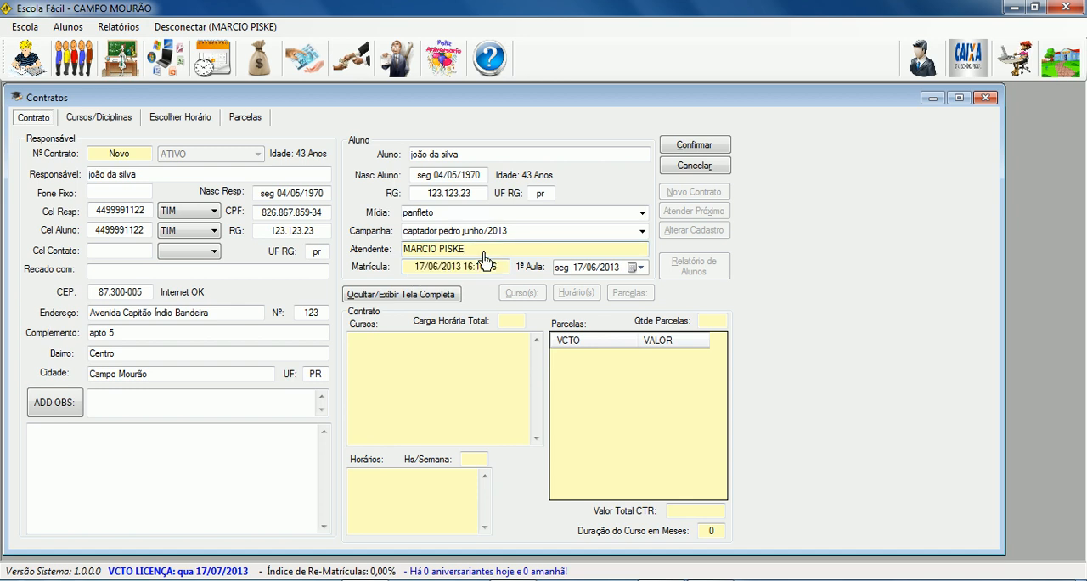
pyautogui.moveTo(406, 250); pyautogui.dragTo(476, 249)
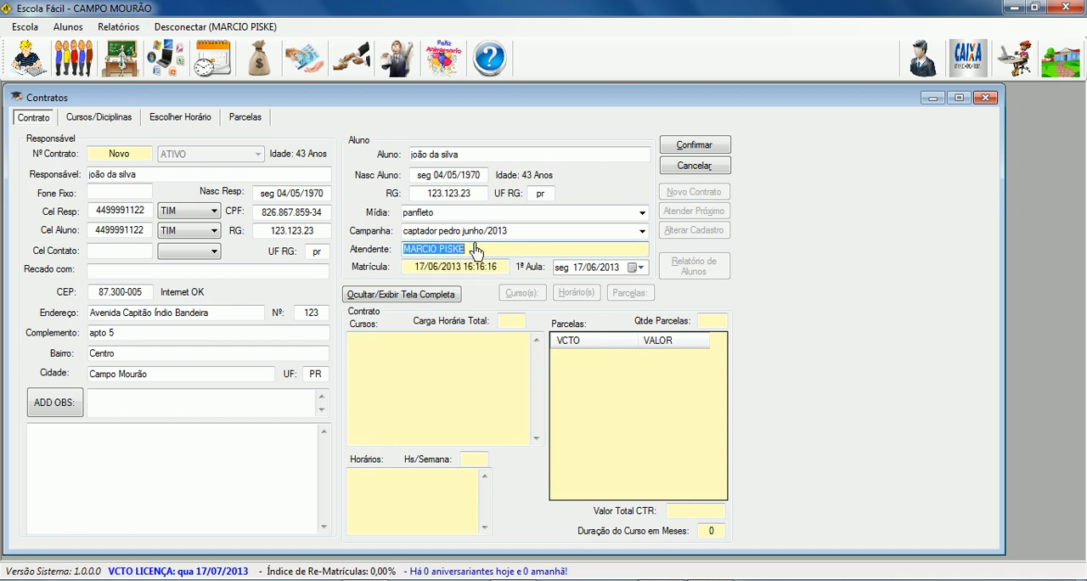
pyautogui.moveTo(413, 270); pyautogui.dragTo(504, 270)
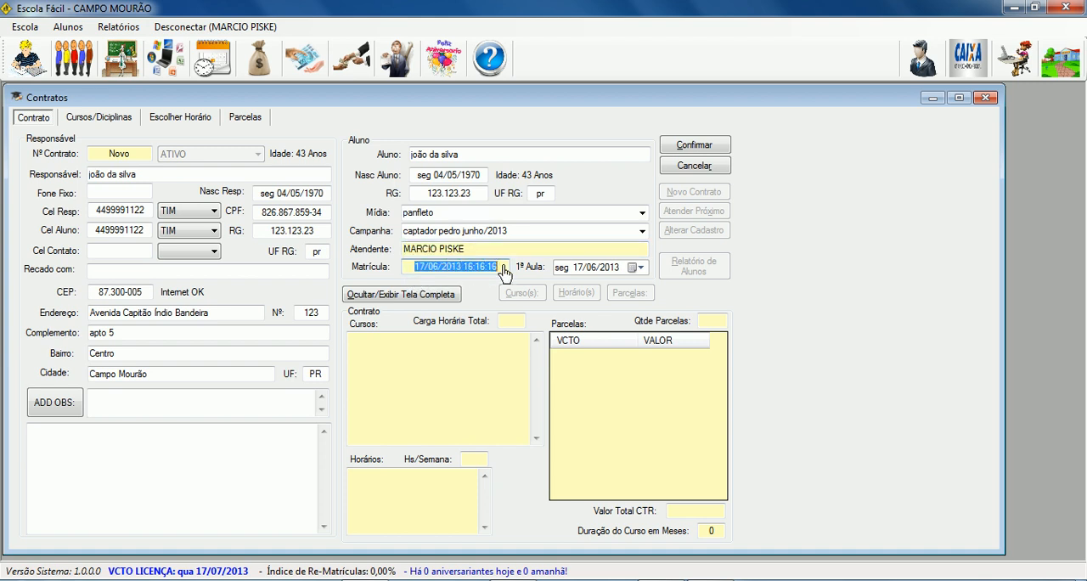
pyautogui.click(639, 268)
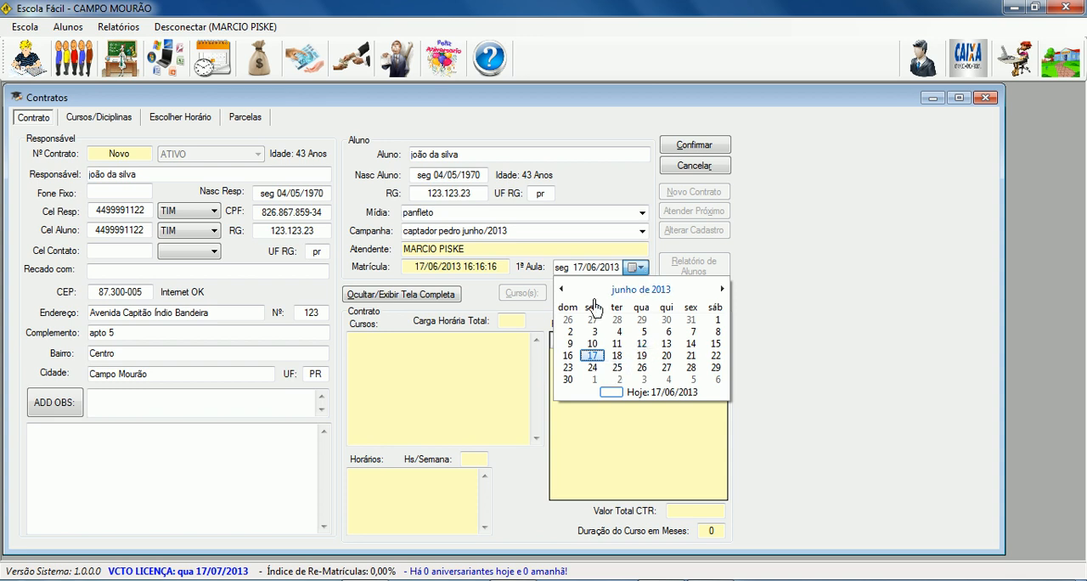
pyautogui.click(592, 367)
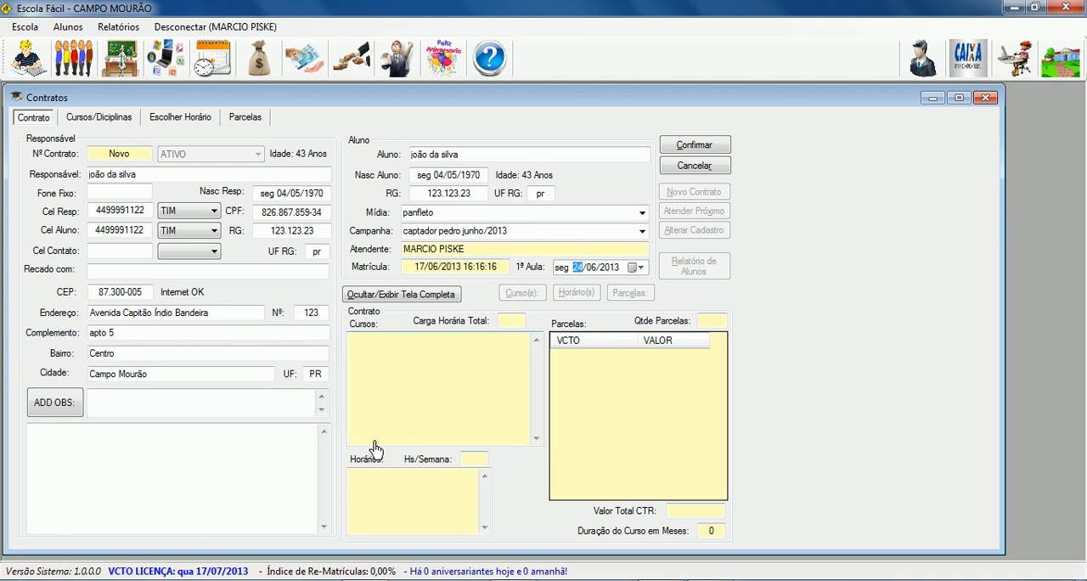
pyautogui.click(695, 151)
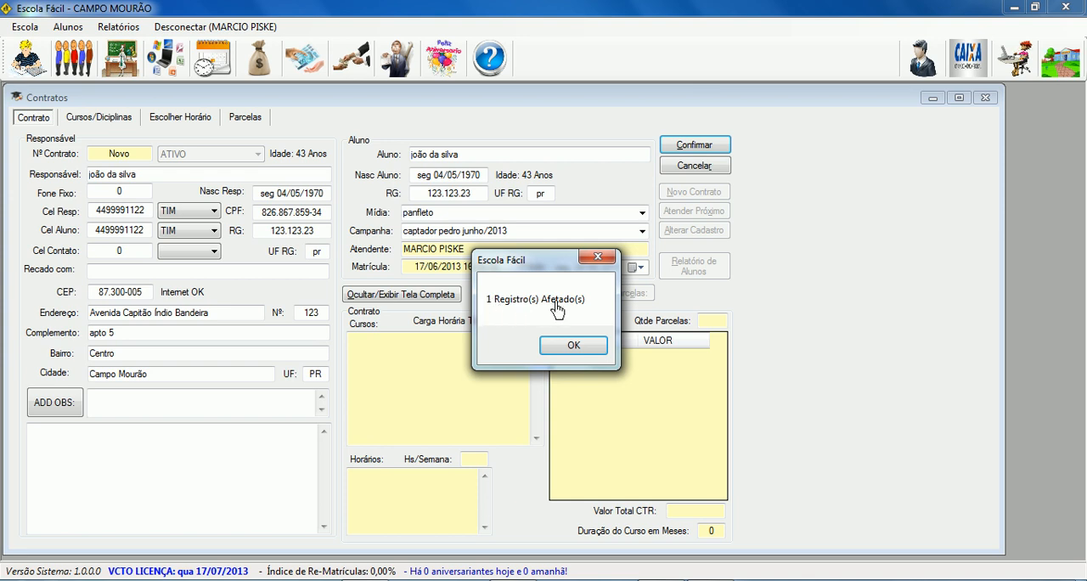
pyautogui.click(562, 347)
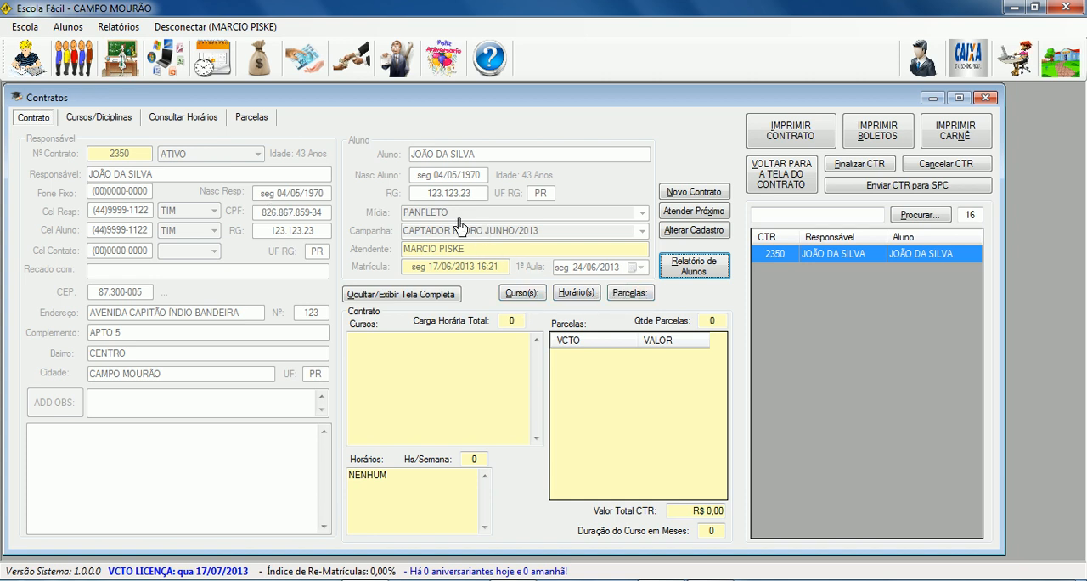
# Browse the course packages for the new contract and add the whole OPERADOR DE COMPUTADORES package.
pyautogui.click(516, 297)
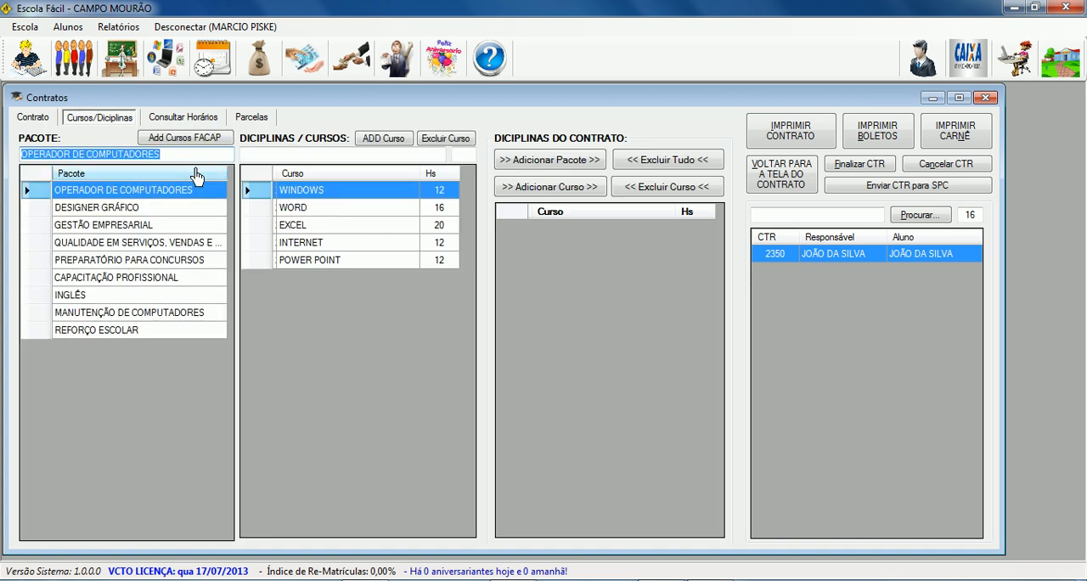
pyautogui.click(110, 209)
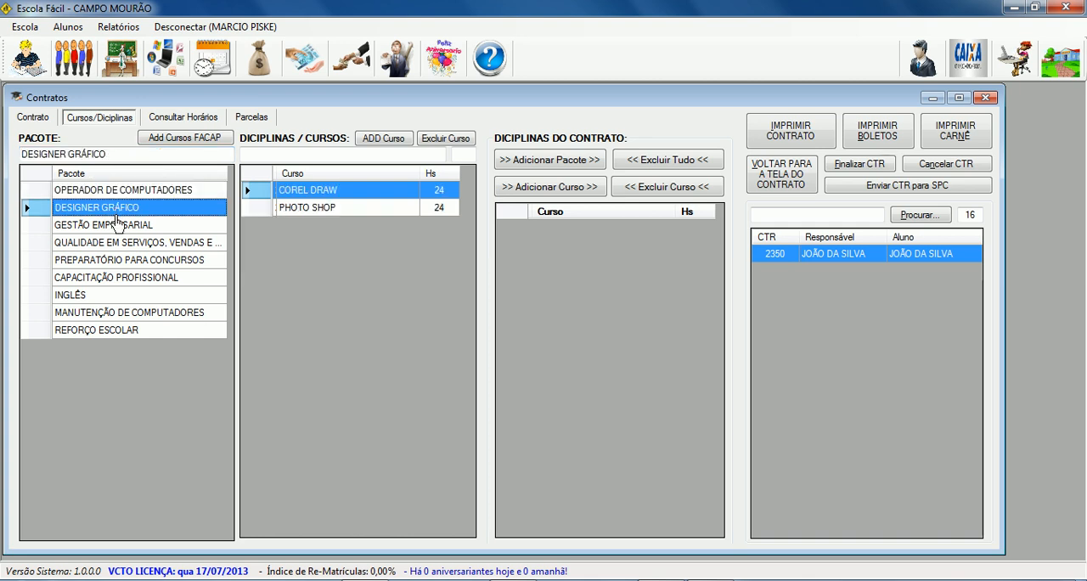
pyautogui.click(119, 228)
pyautogui.click(124, 262)
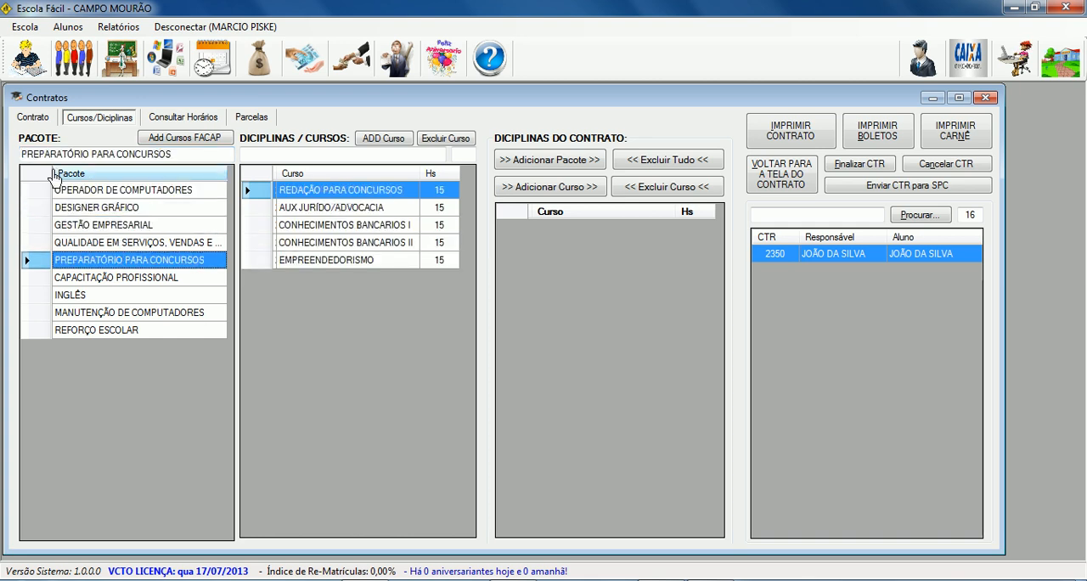
pyautogui.click(106, 197)
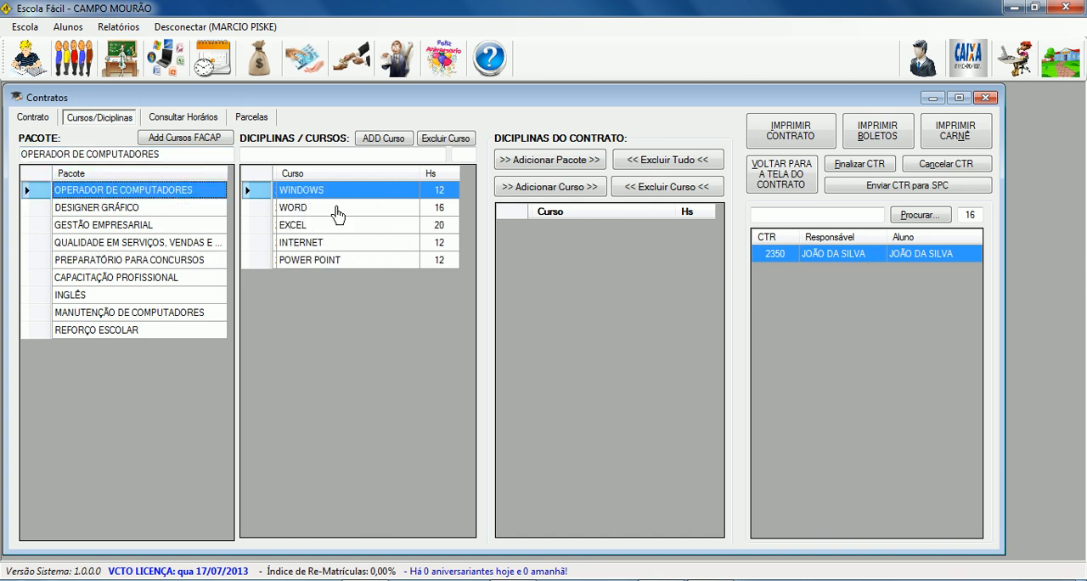
pyautogui.click(563, 167)
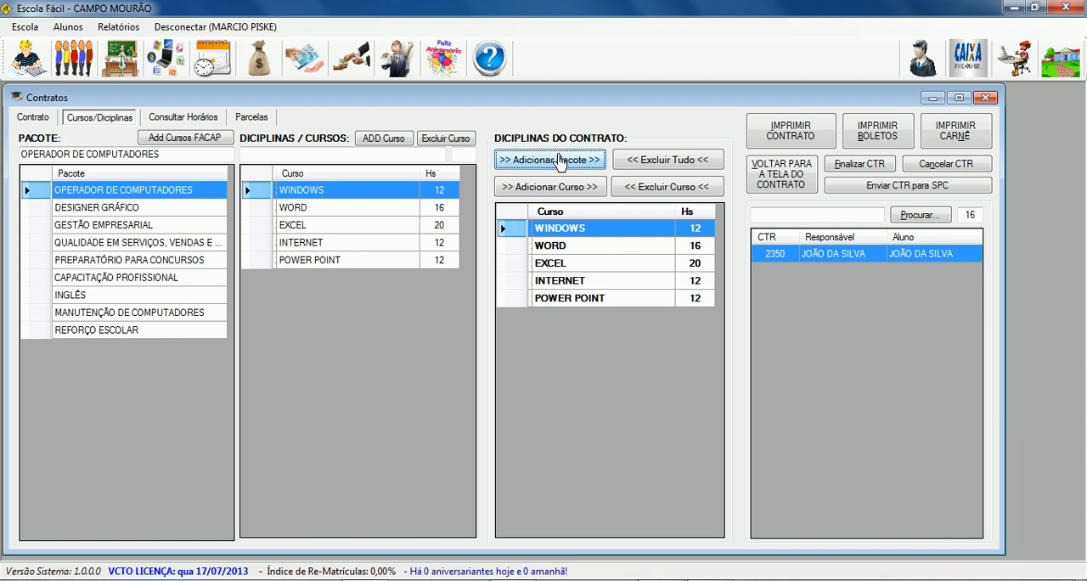
# Remove the POWER POINT course from the contract and add INGLÊS BÁSICO from the INGLÊS package.
pyautogui.click(554, 305)
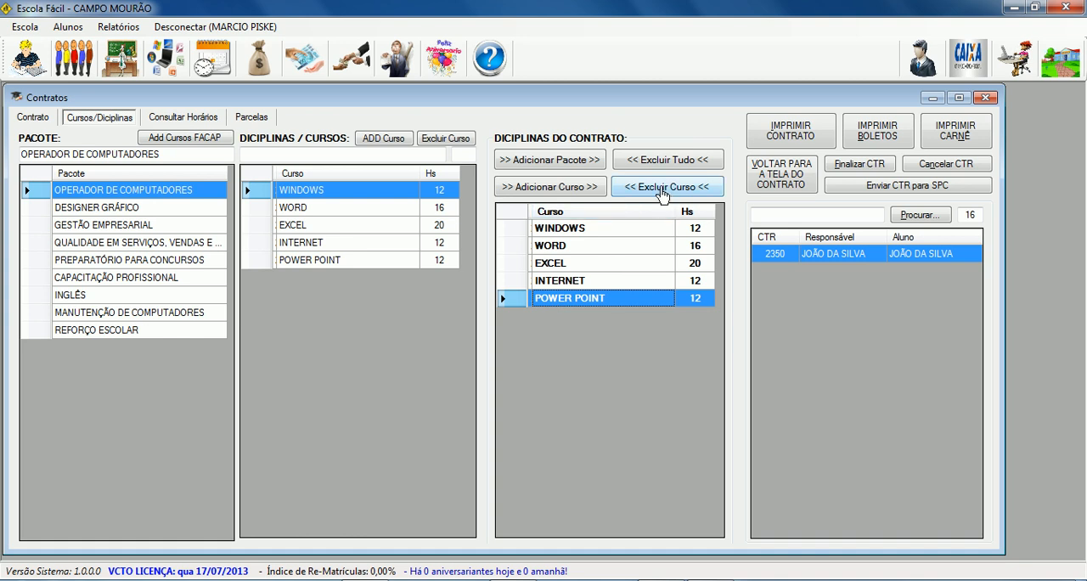
pyautogui.click(665, 194)
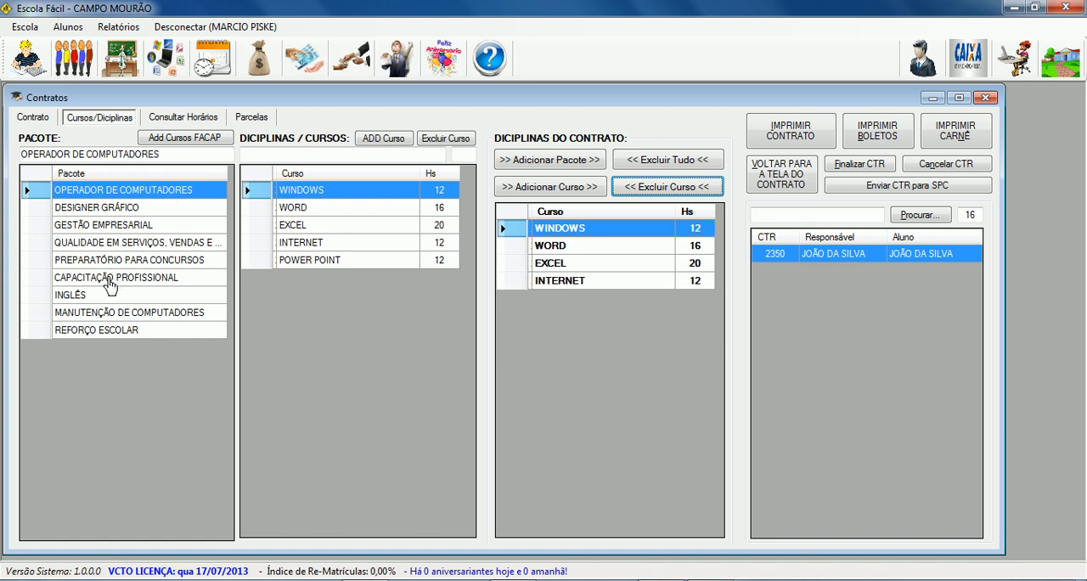
pyautogui.click(81, 299)
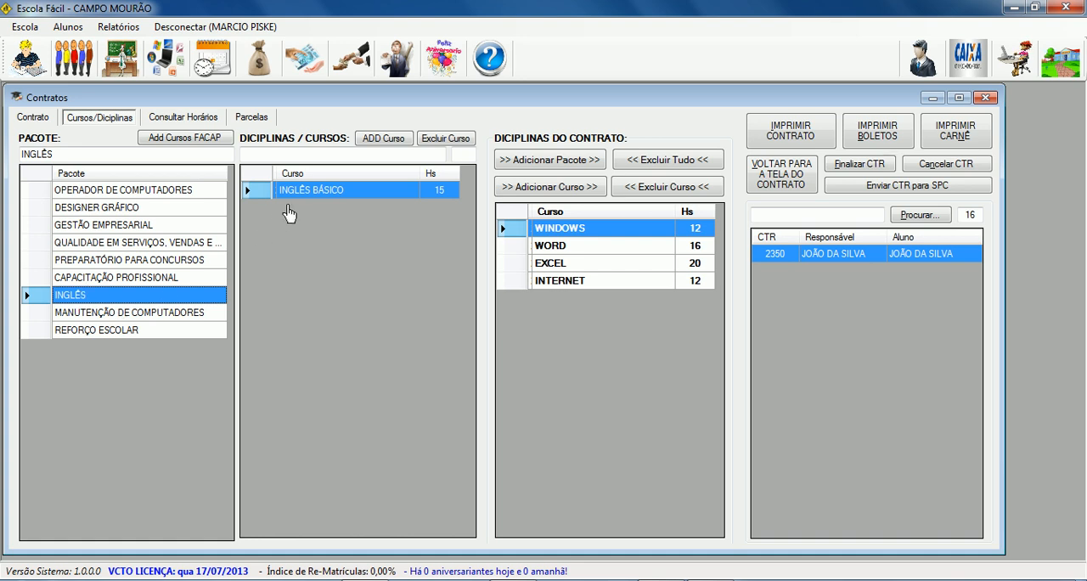
pyautogui.click(312, 189)
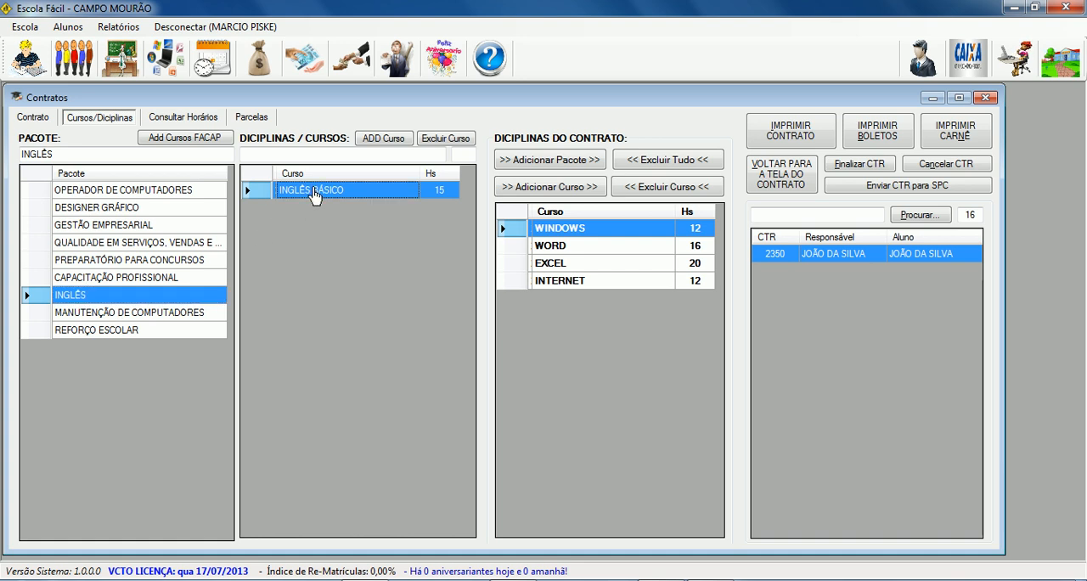
pyautogui.click(559, 188)
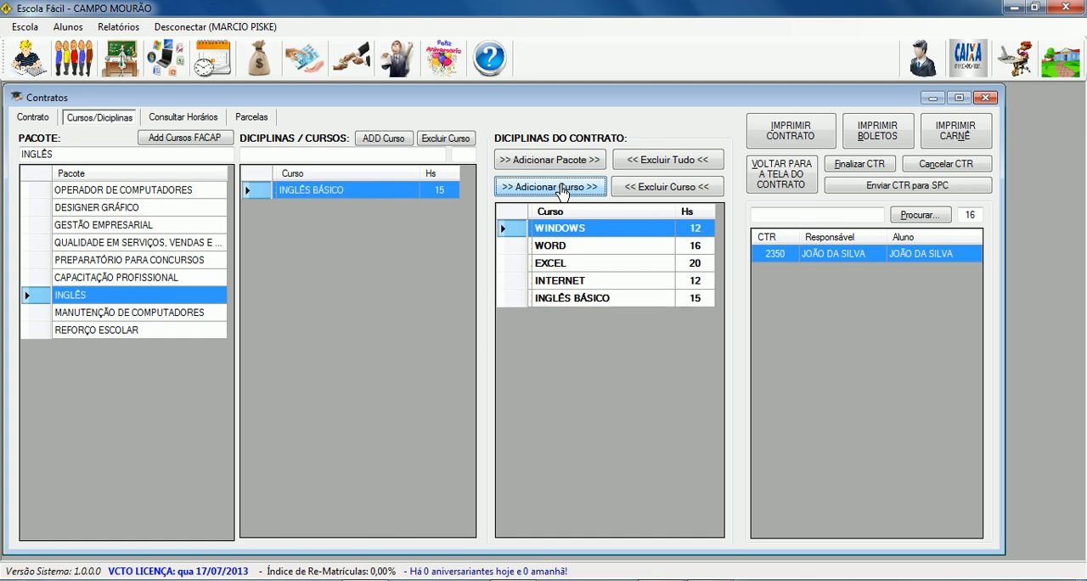
# Add the ATENDENTE DE FARMÁCIA course from the CAPACITAÇÃO PROFISSIONAL package to the contract.
pyautogui.click(132, 280)
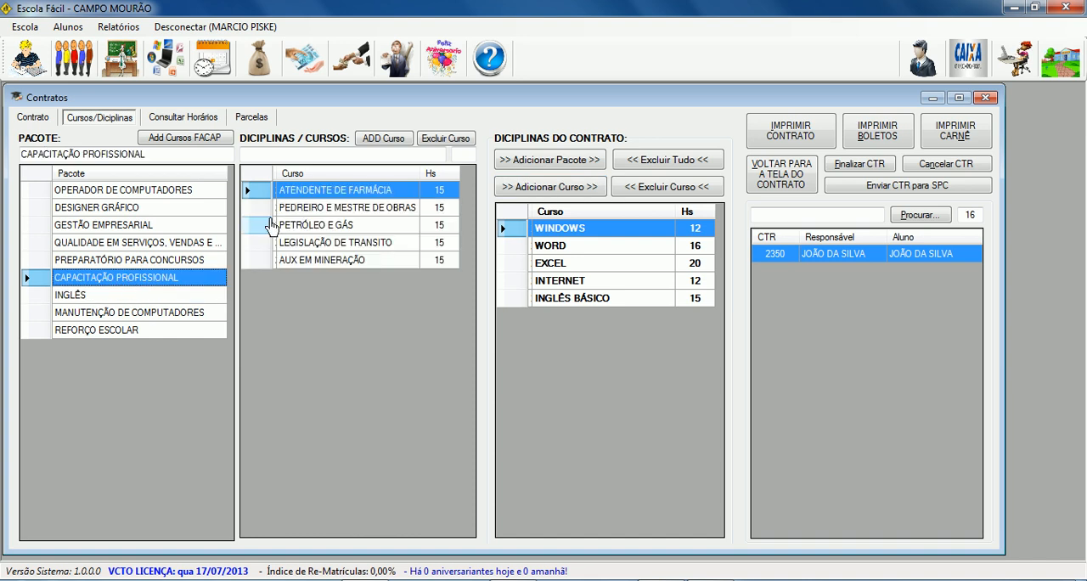
pyautogui.click(304, 190)
pyautogui.click(540, 187)
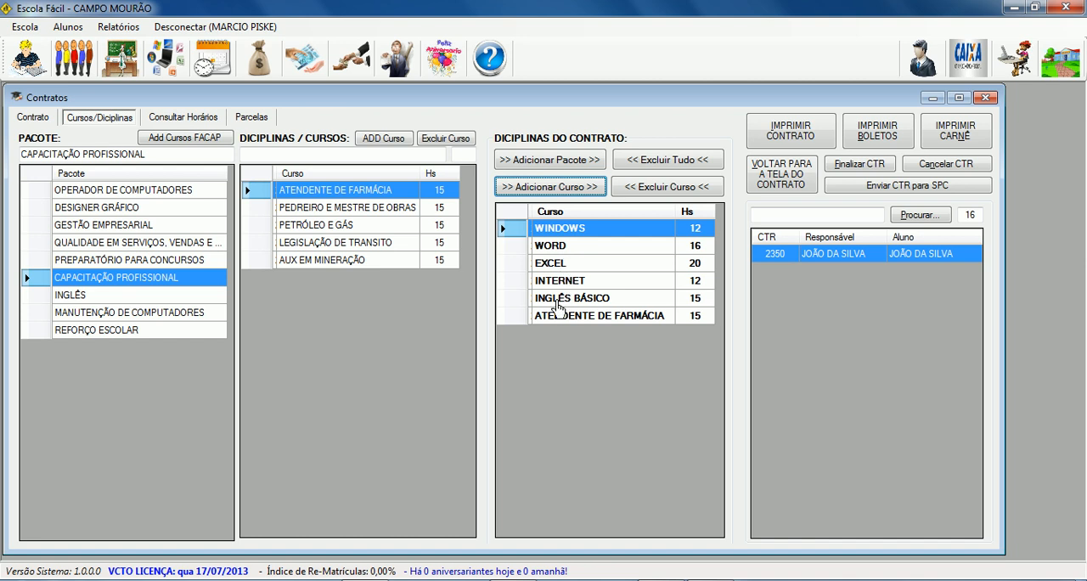
pyautogui.click(567, 303)
pyautogui.click(576, 321)
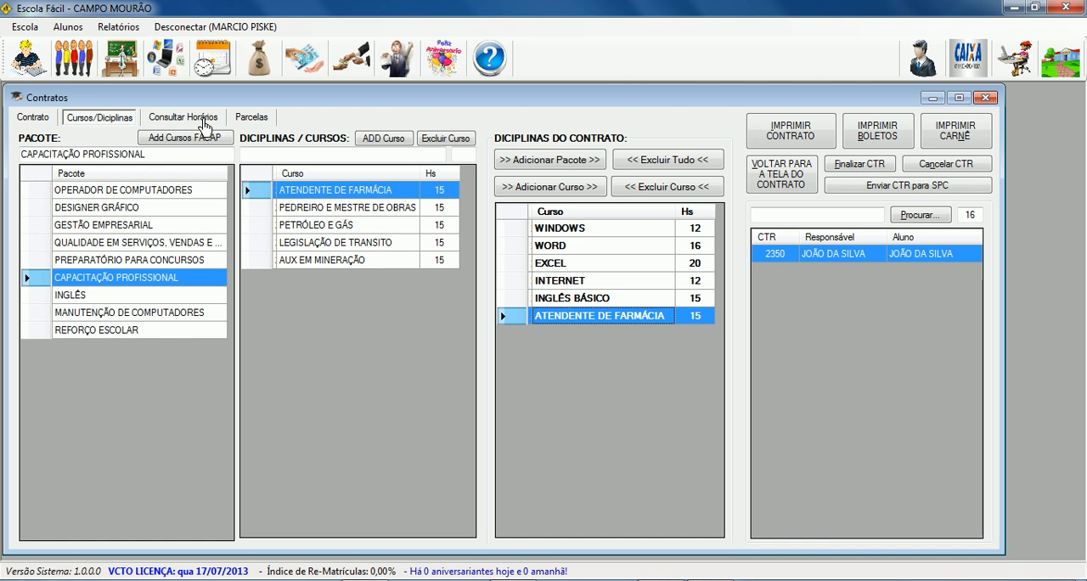
# Enter informática 1 as the room (Sala) for the student's class schedule.
pyautogui.click(206, 124)
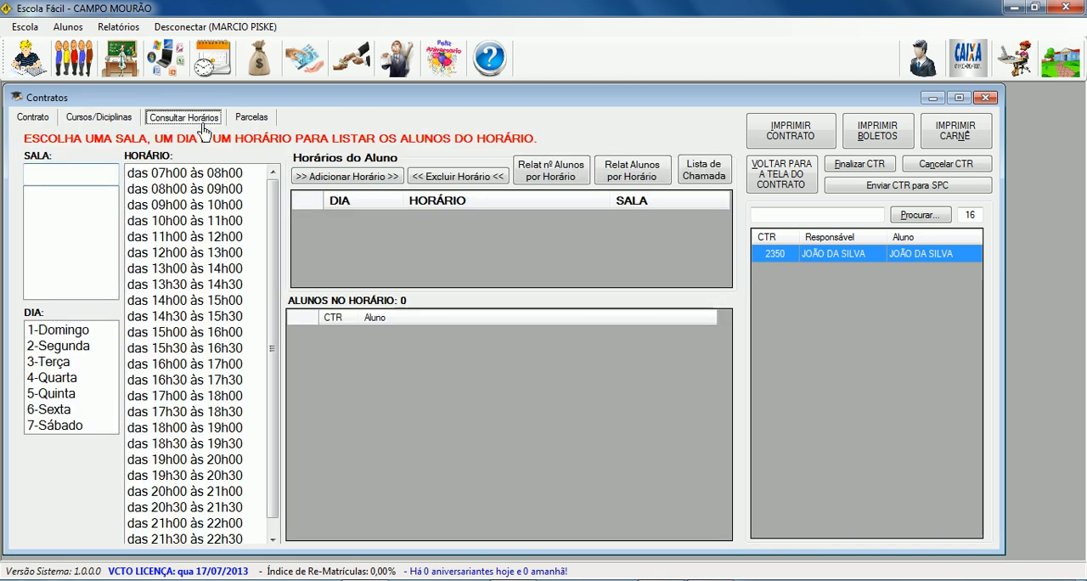
pyautogui.click(58, 178)
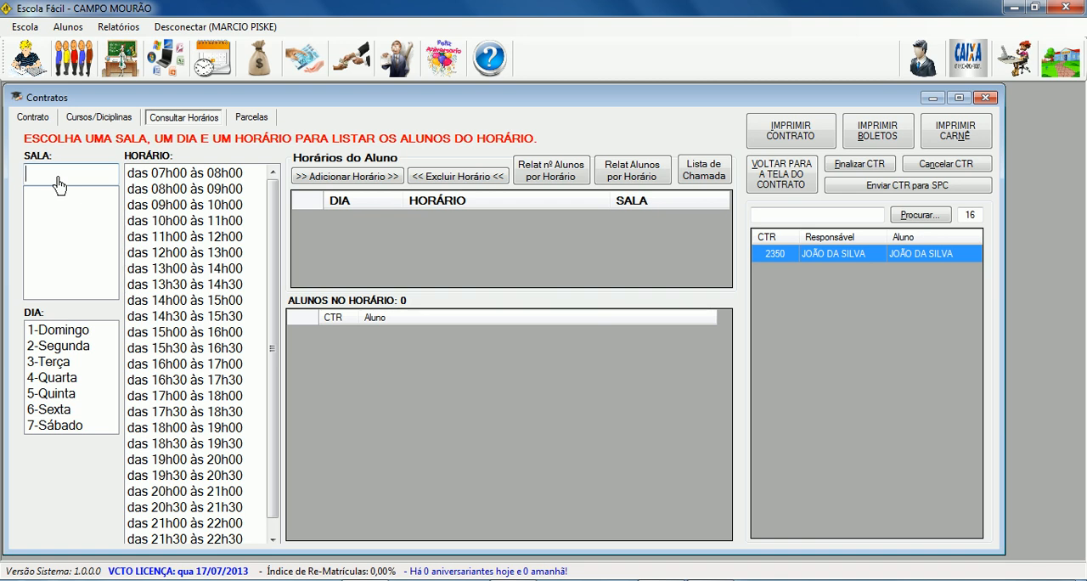
pyautogui.write('nformata')
pyautogui.press('BackSpace')
pyautogui.press('BackSpace')
pyautogui.press('BackSpace')
pyautogui.press('BackSpace')
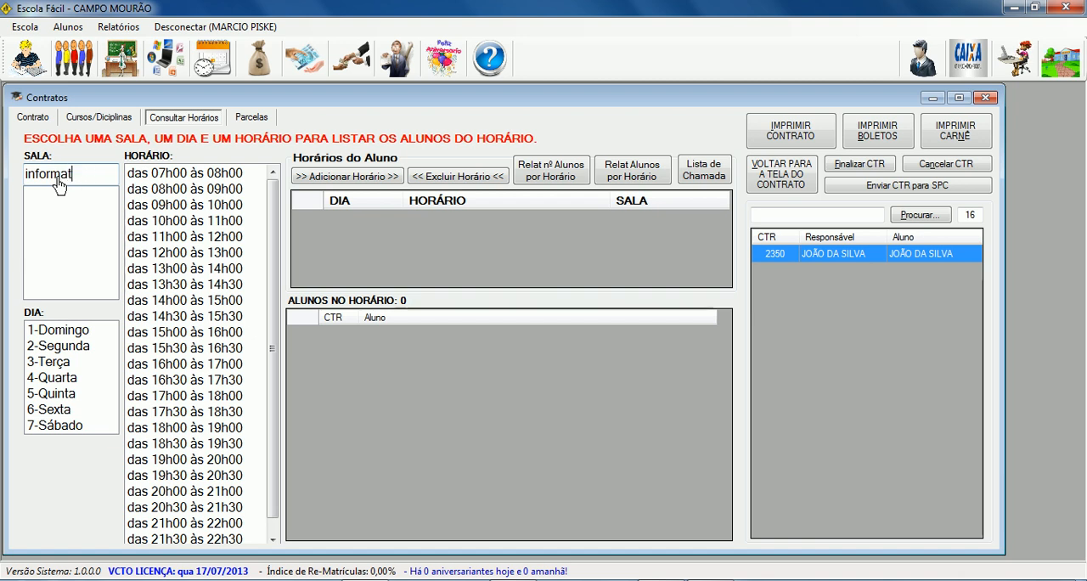
pyautogui.write('ica')
pyautogui.click(64, 182)
# Add the 2-Segunda class from 08h00 to 09h00 in room informática 1 to the student's schedule.
pyautogui.click(62, 352)
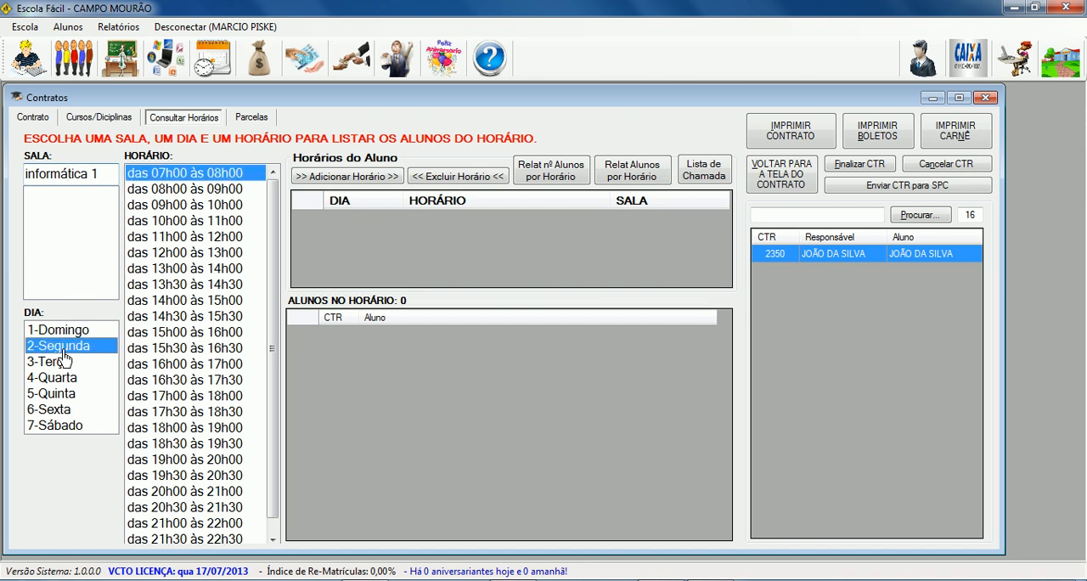
pyautogui.click(176, 189)
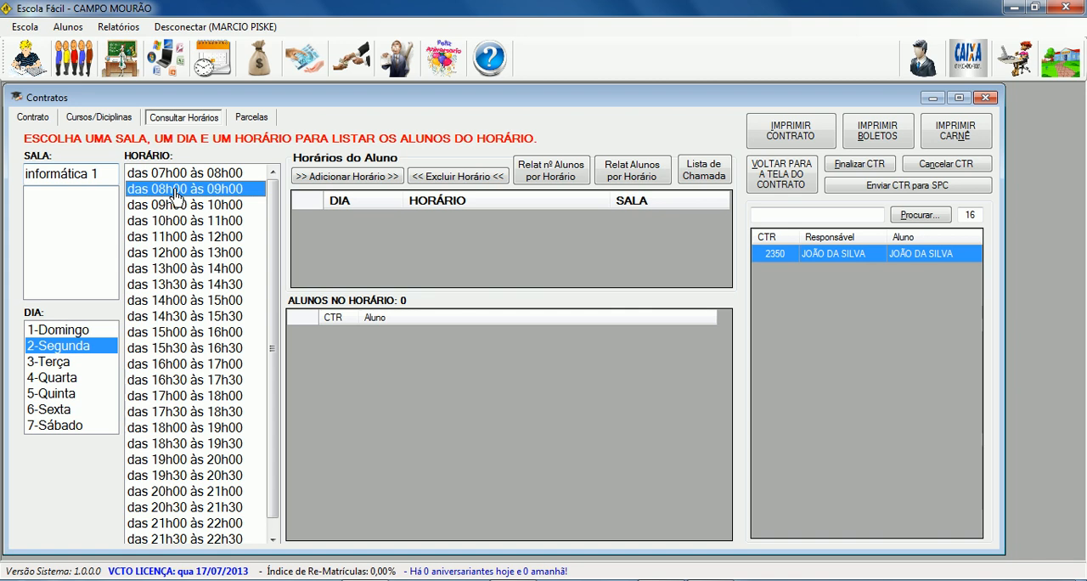
pyautogui.click(326, 177)
pyautogui.click(605, 355)
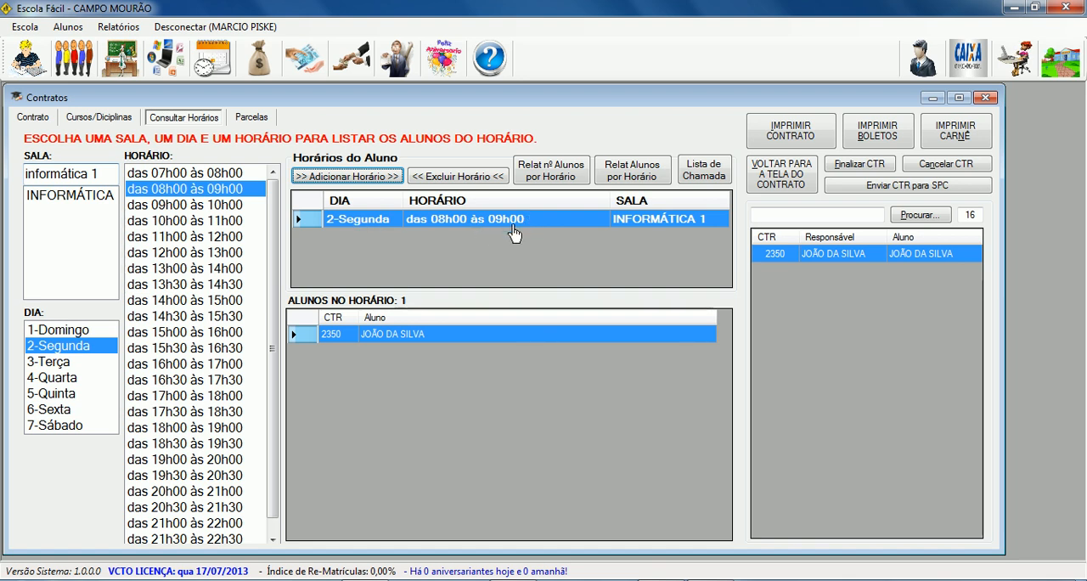
# Add a second 2-Segunda class from 09h00 to 10h00 in the same room.
pyautogui.click(162, 206)
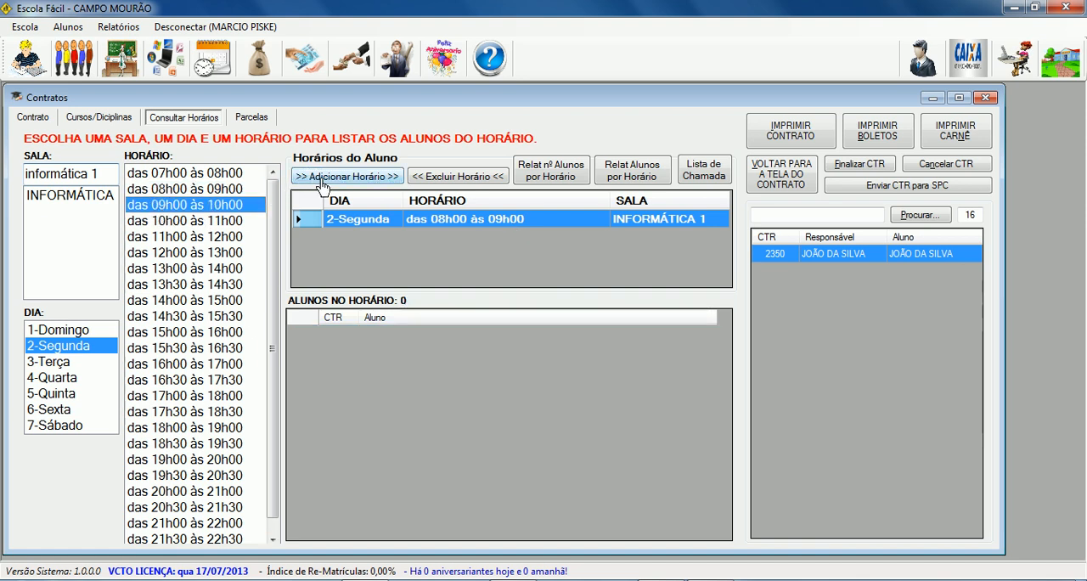
pyautogui.click(322, 177)
pyautogui.click(612, 357)
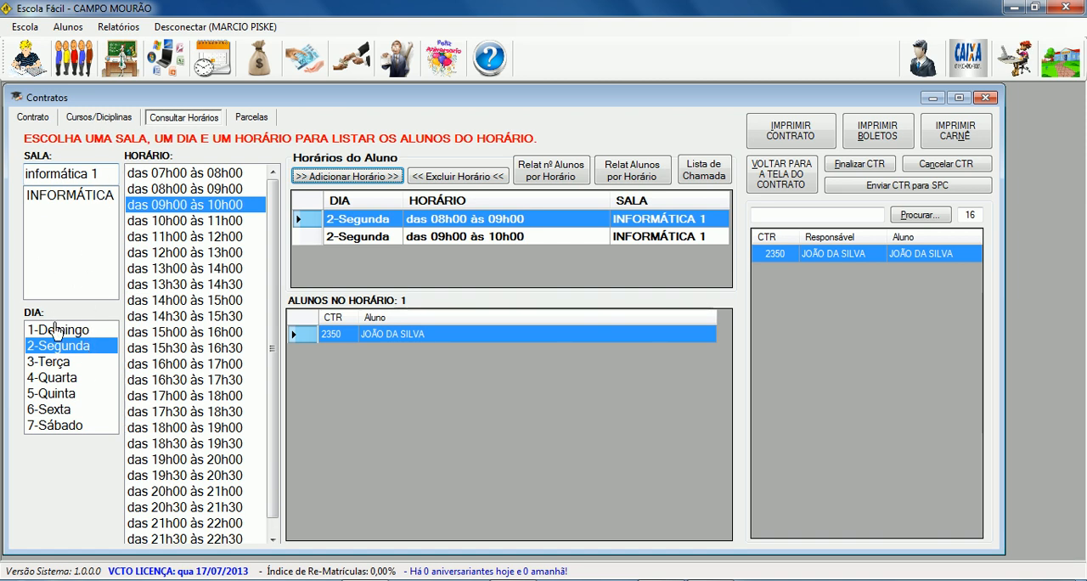
# Add a 4-Quarta class from 08h00 to 09h00 in room inglês/gestão to the student's schedule.
pyautogui.click(66, 379)
pyautogui.click(172, 192)
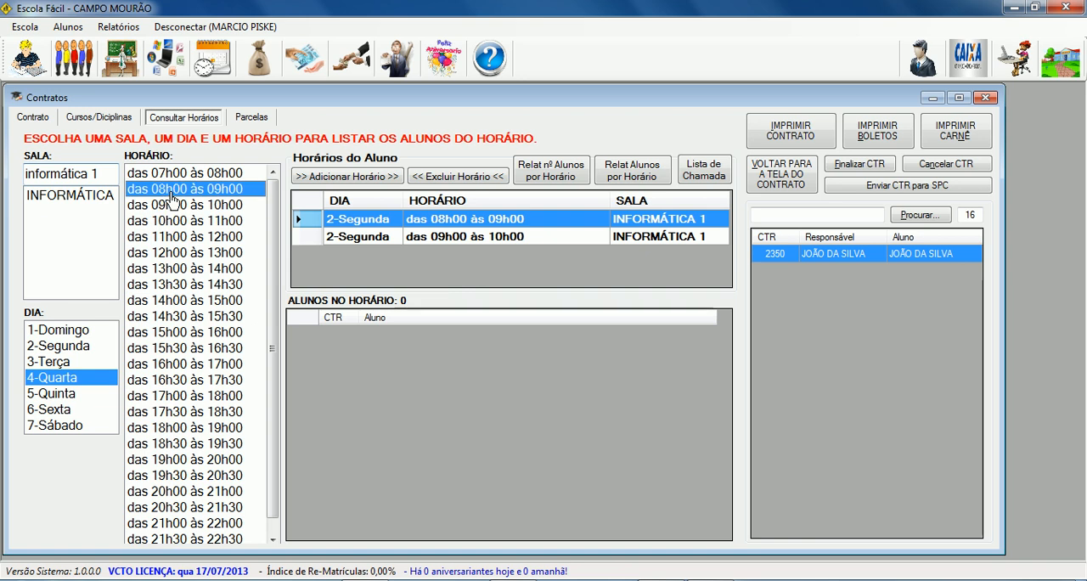
pyautogui.moveTo(102, 175); pyautogui.dragTo(23, 179)
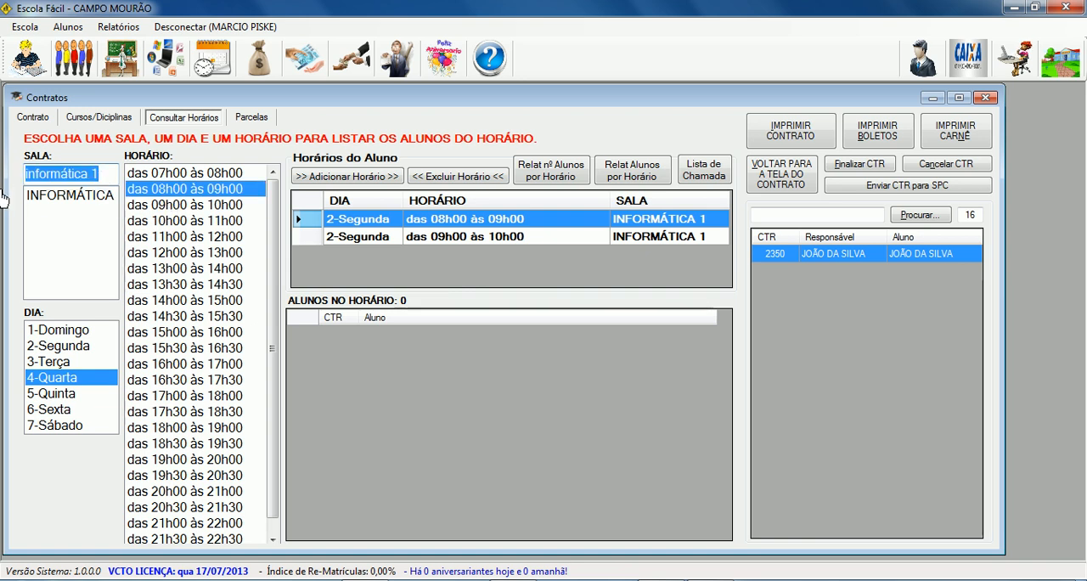
pyautogui.write('ingles')
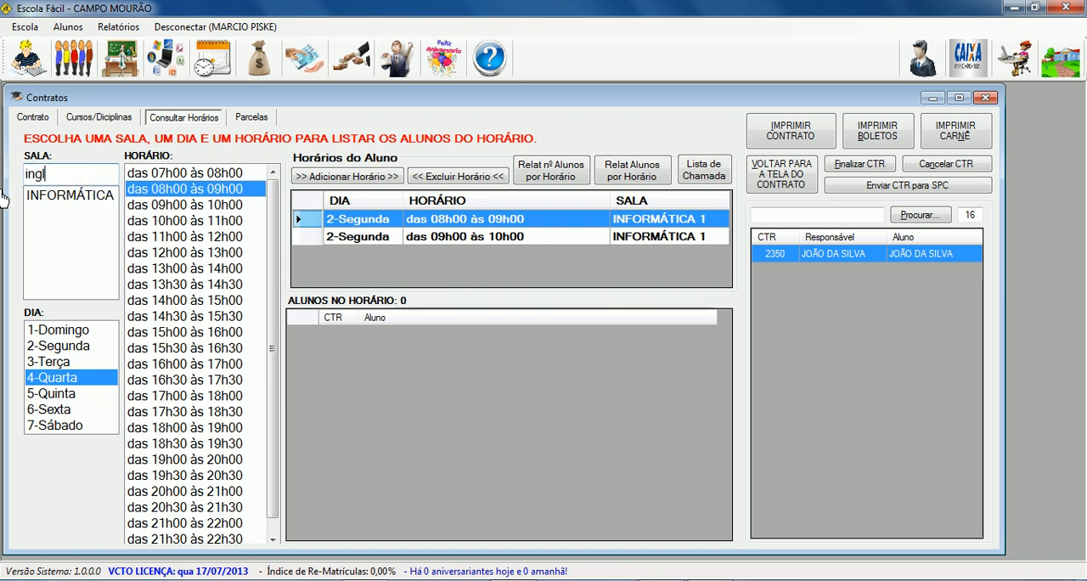
pyautogui.press('BackSpace')
pyautogui.press('BackSpace')
pyautogui.write('ês/gestão')
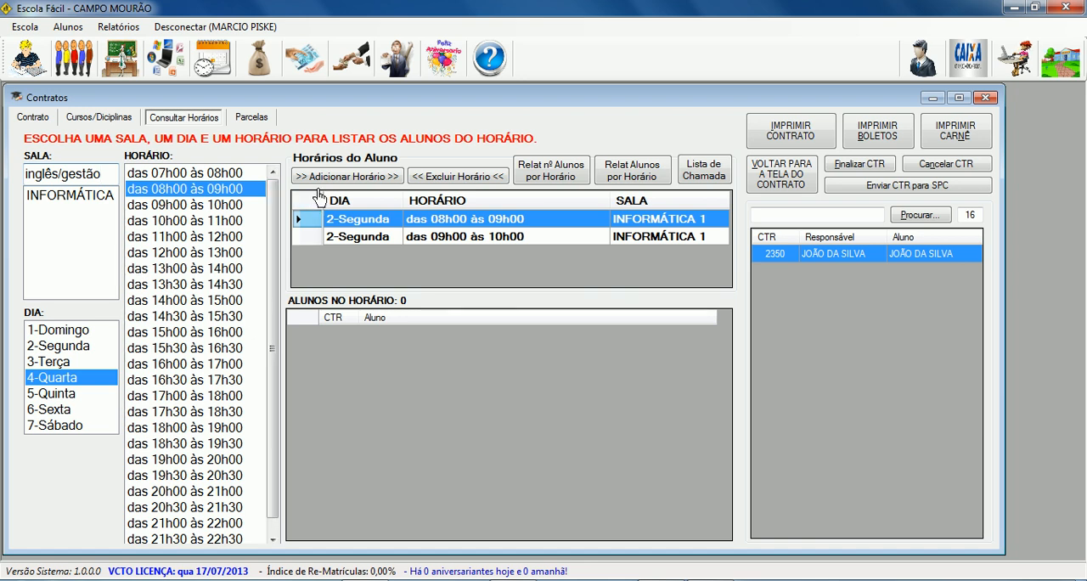
pyautogui.click(344, 177)
pyautogui.click(610, 352)
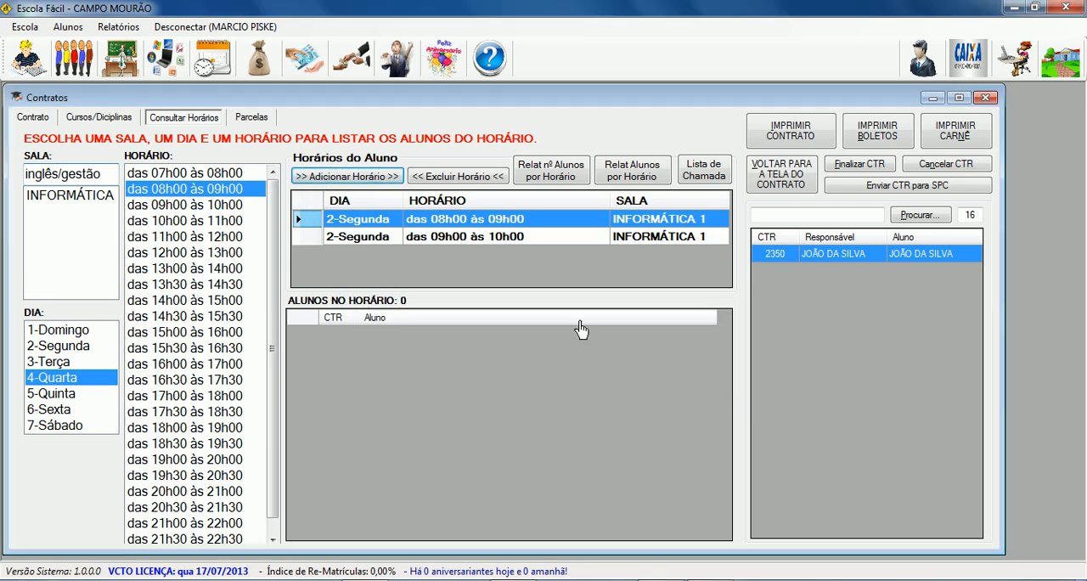
# Review the day, time and room of each class in the student's schedule.
pyautogui.click(618, 257)
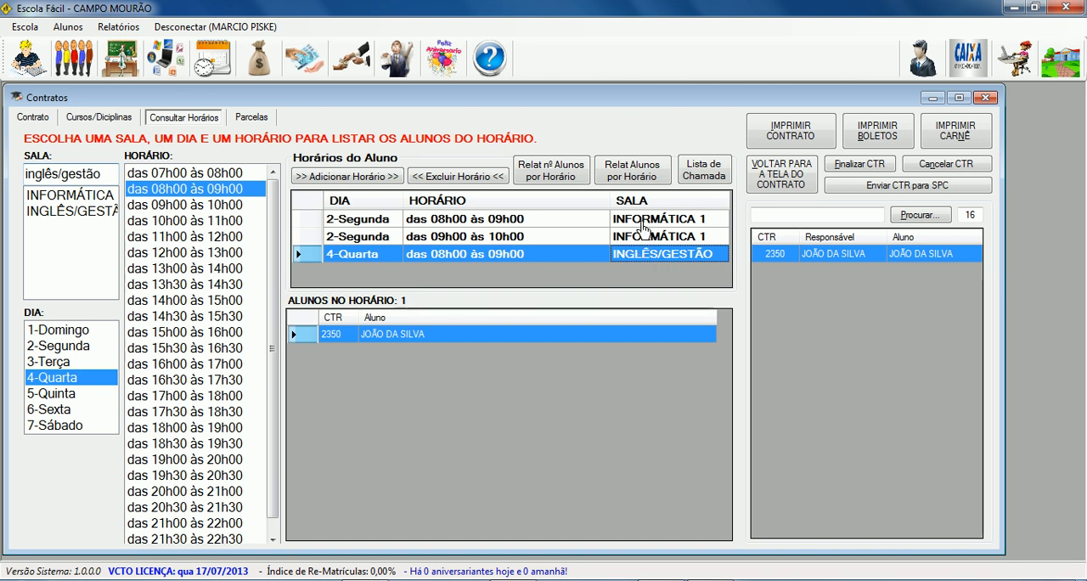
pyautogui.click(649, 224)
pyautogui.click(650, 239)
pyautogui.click(650, 259)
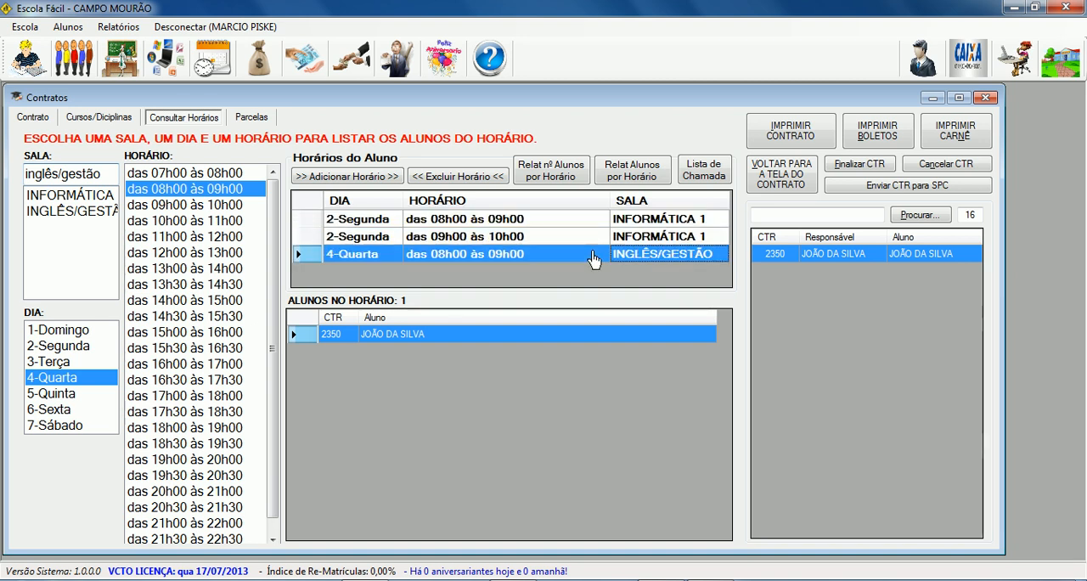
pyautogui.click(365, 223)
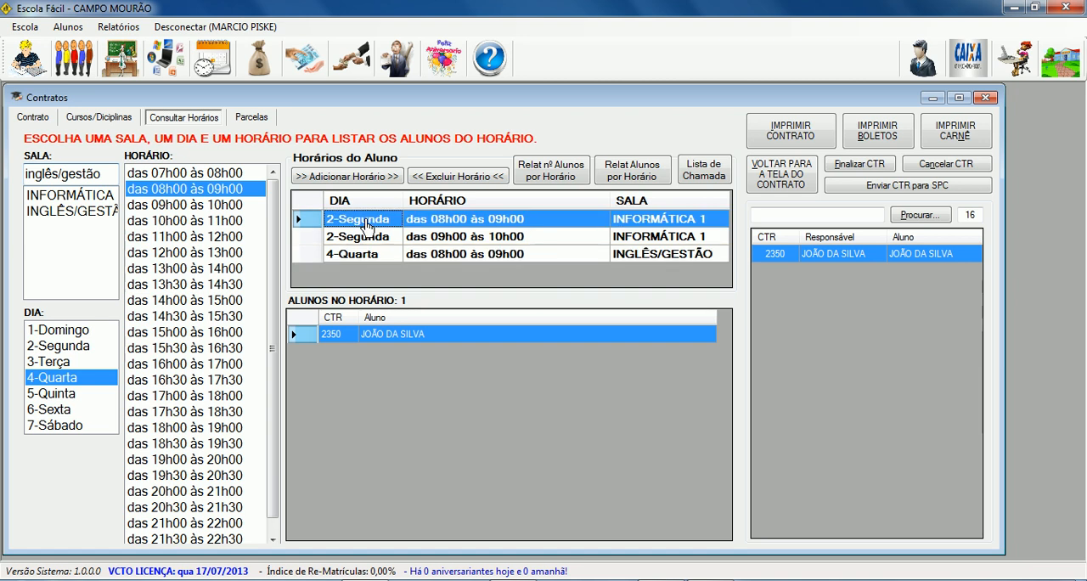
pyautogui.click(639, 242)
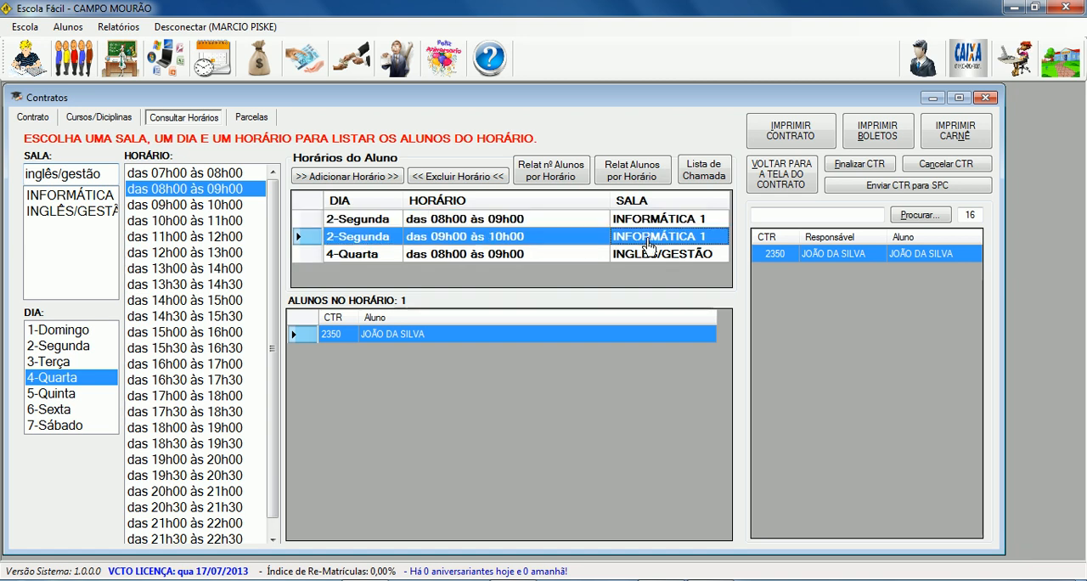
pyautogui.click(392, 256)
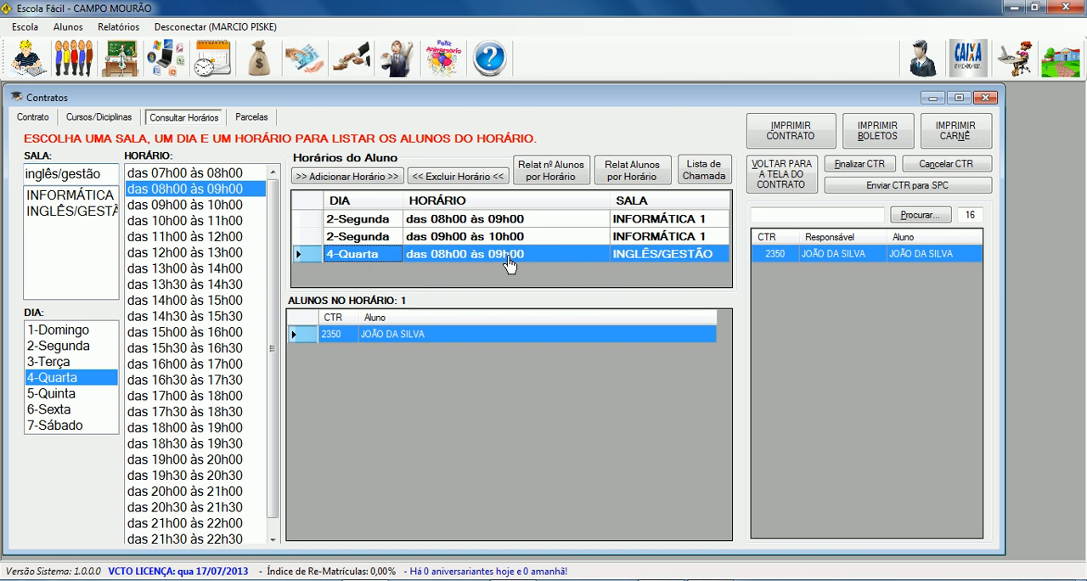
pyautogui.click(653, 260)
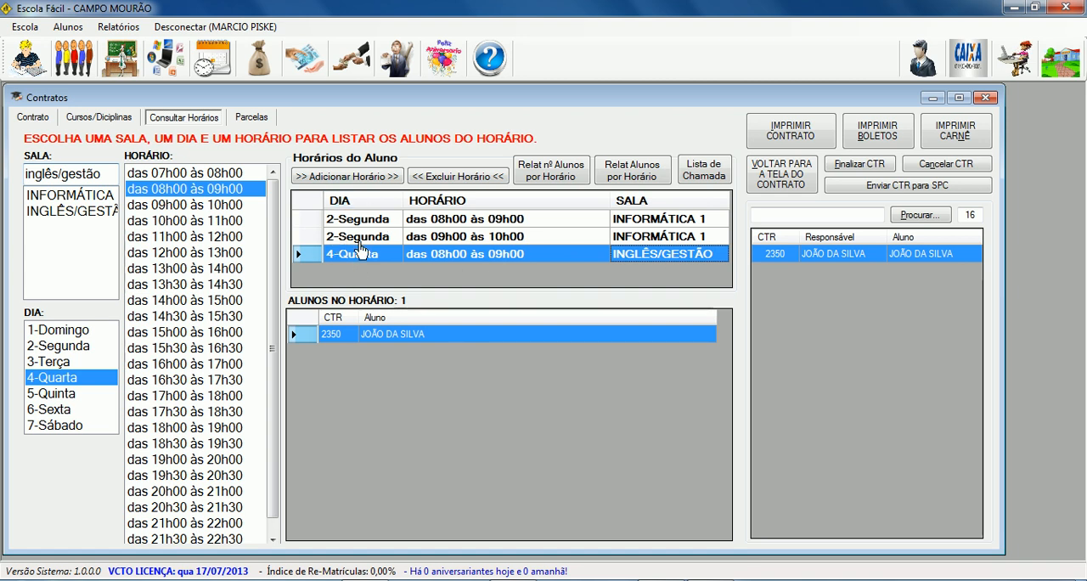
# View the contract's installment form, and check the courses, total course hours, class times and weekly hours in the contract summary.
pyautogui.click(252, 120)
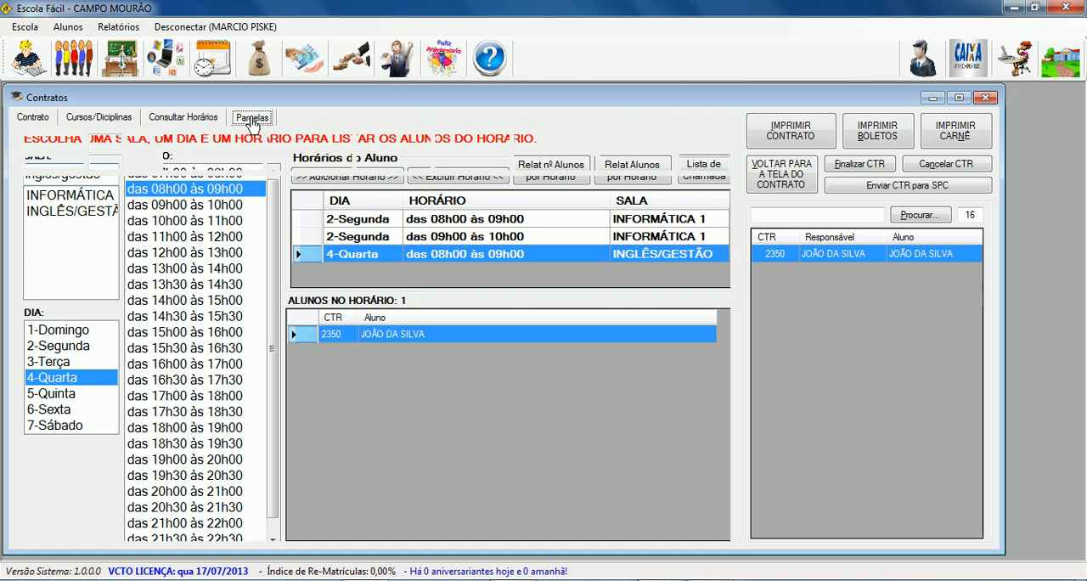
pyautogui.click(96, 146)
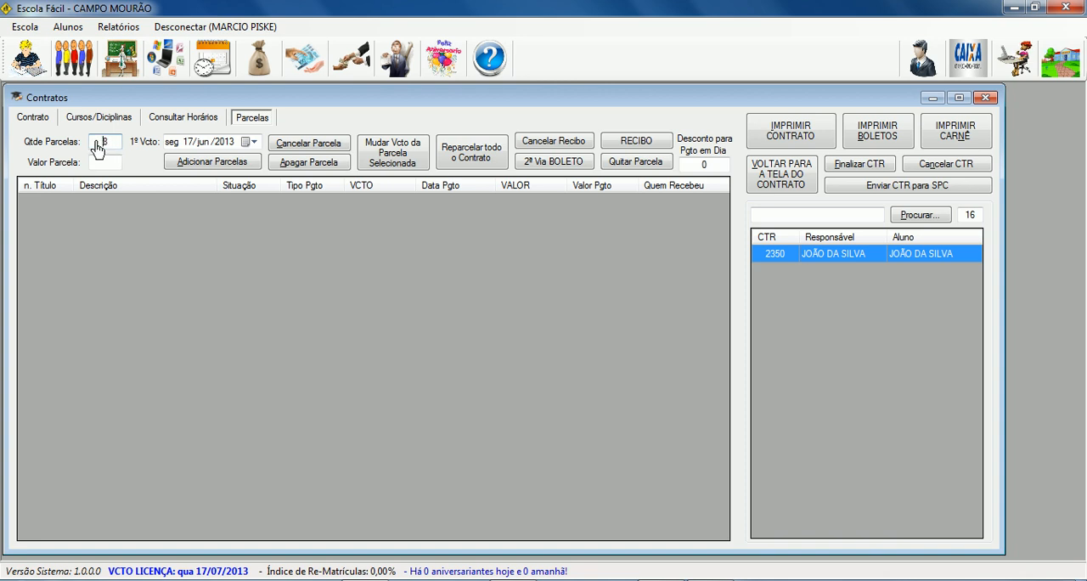
pyautogui.click(35, 120)
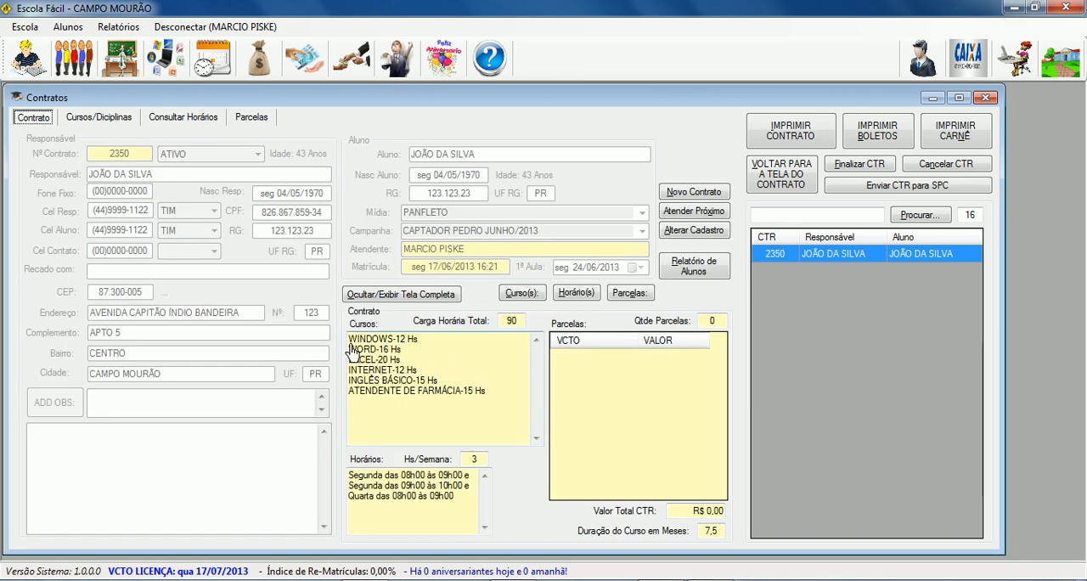
pyautogui.moveTo(352, 347); pyautogui.dragTo(489, 412)
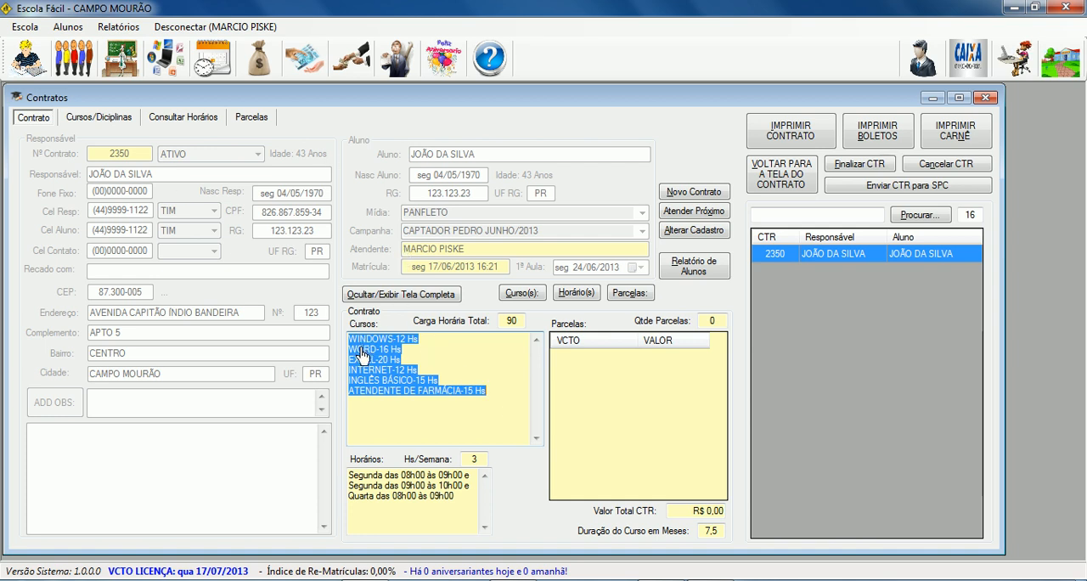
pyautogui.moveTo(354, 348); pyautogui.dragTo(510, 405)
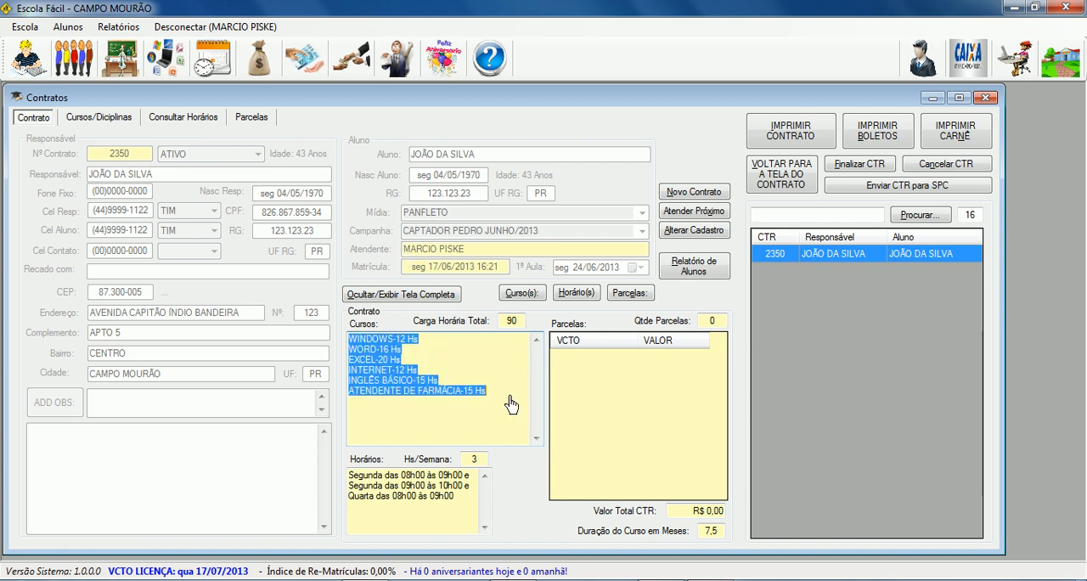
pyautogui.doubleClick(520, 321)
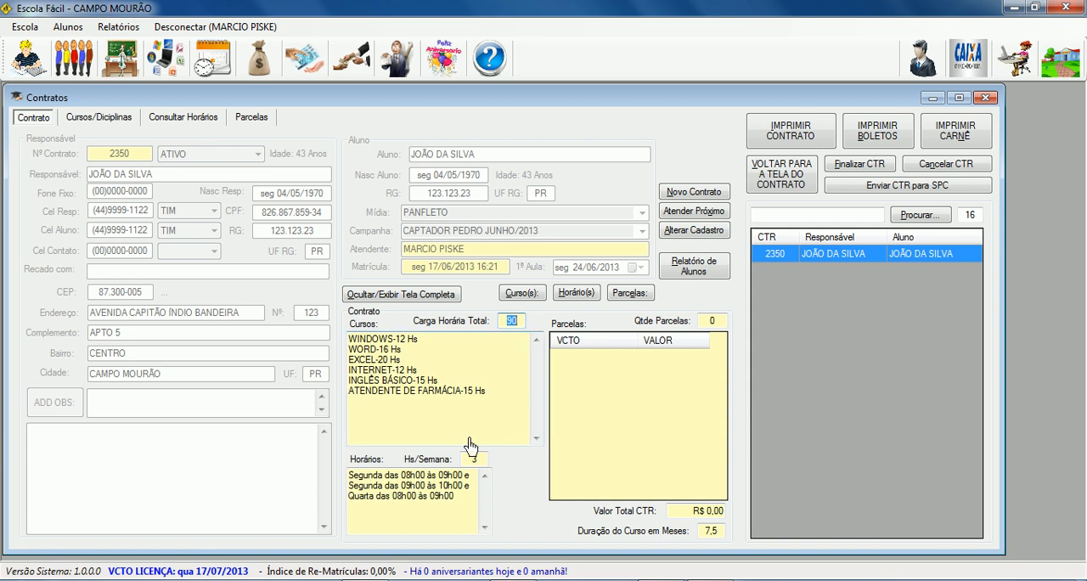
pyautogui.moveTo(349, 475); pyautogui.dragTo(468, 515)
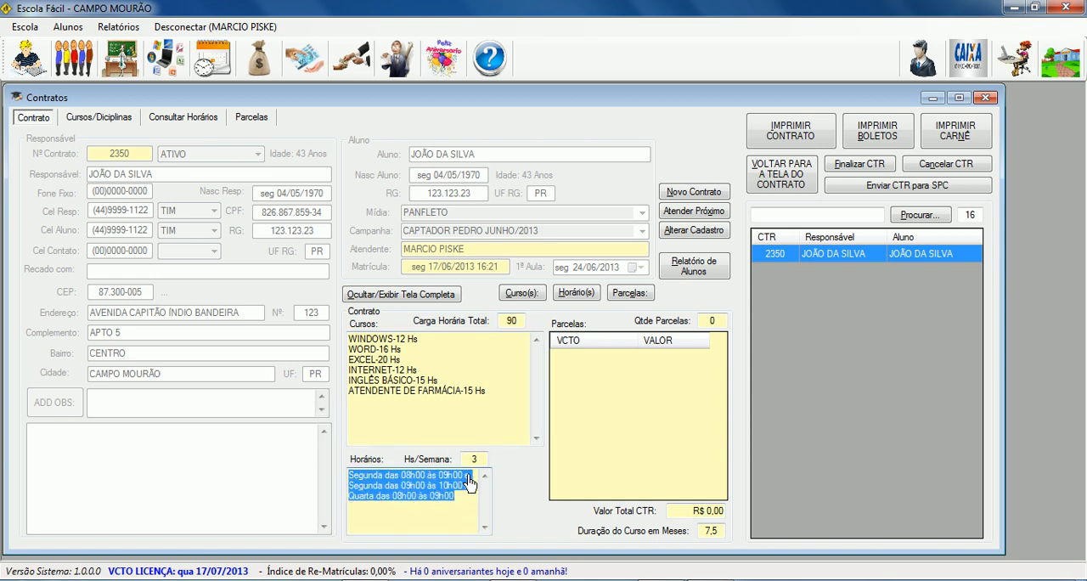
pyautogui.doubleClick(480, 462)
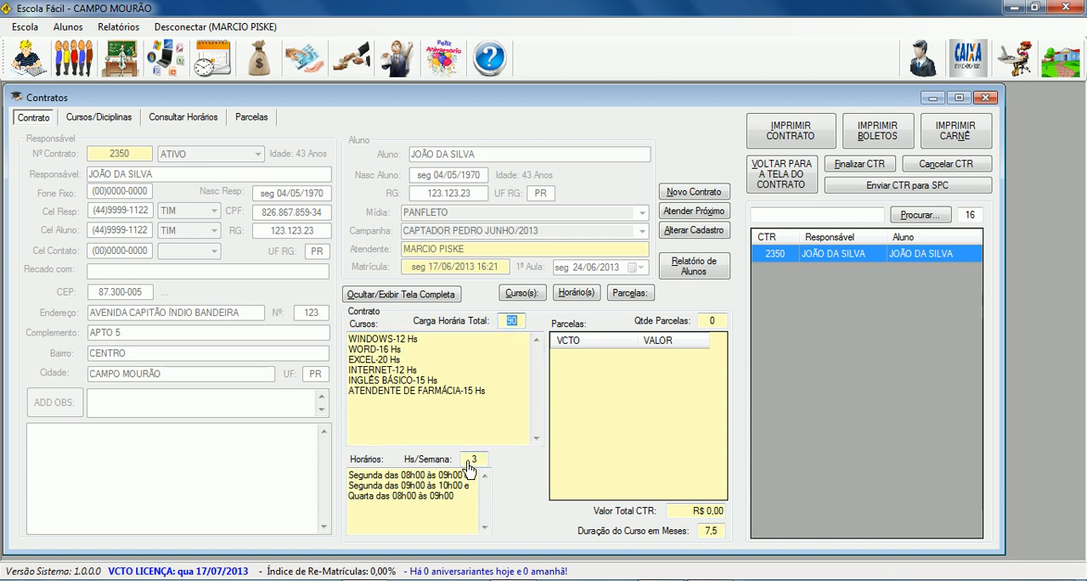
# Add 10 installments of 98,90 to the contract, with the first due date on 05/07/2013.
pyautogui.click(711, 531)
pyautogui.click(716, 531)
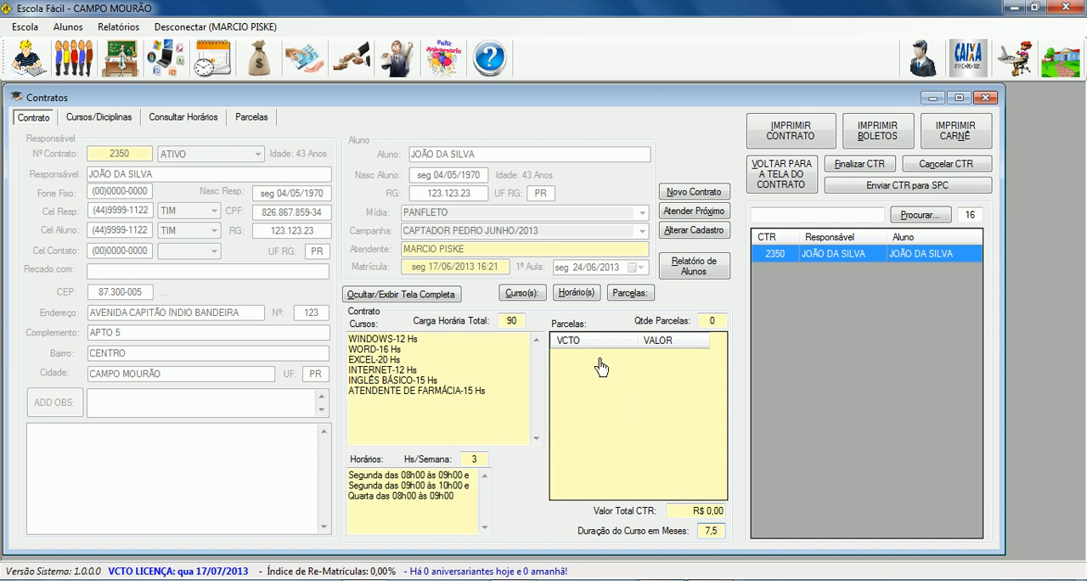
pyautogui.click(255, 119)
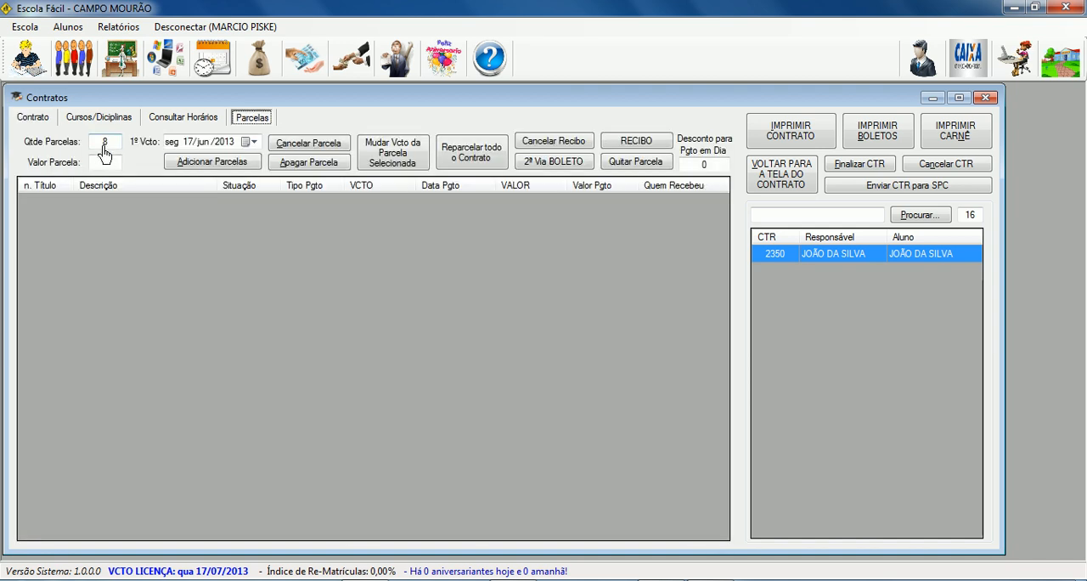
pyautogui.doubleClick(106, 142)
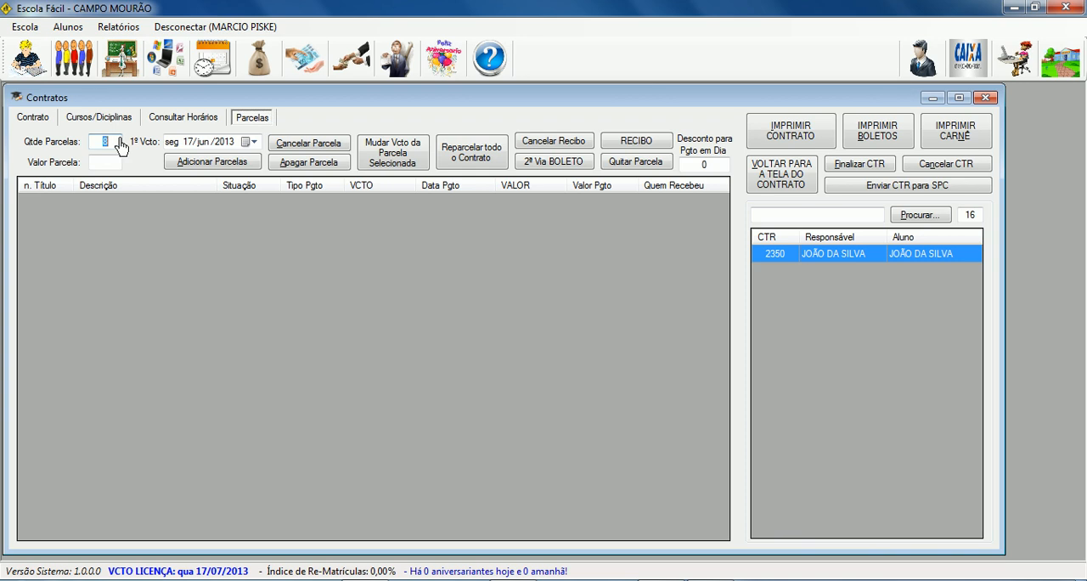
pyautogui.write('10')
pyautogui.click(116, 164)
pyautogui.write('98,90')
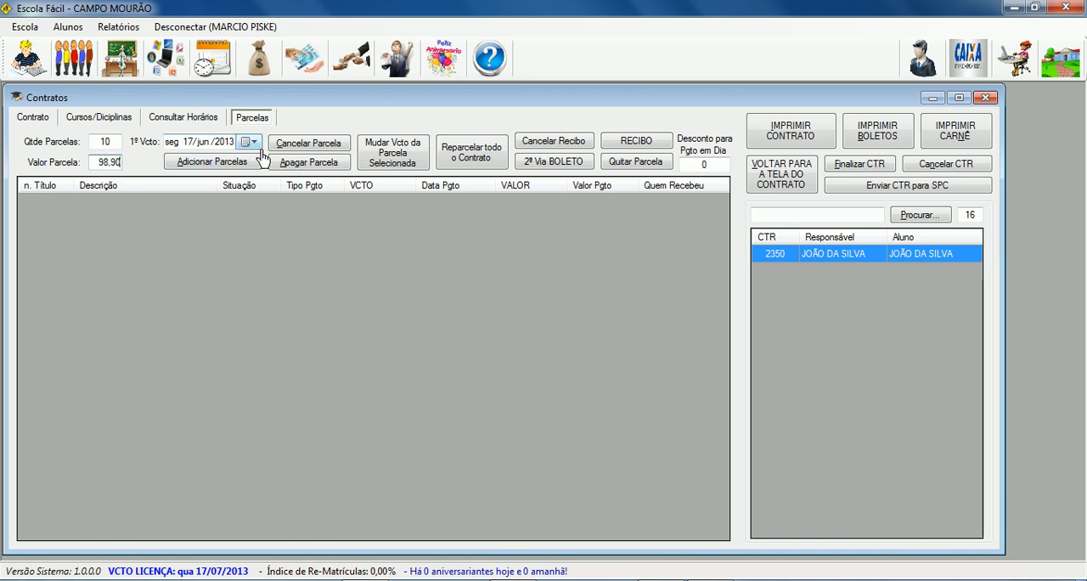
pyautogui.click(256, 142)
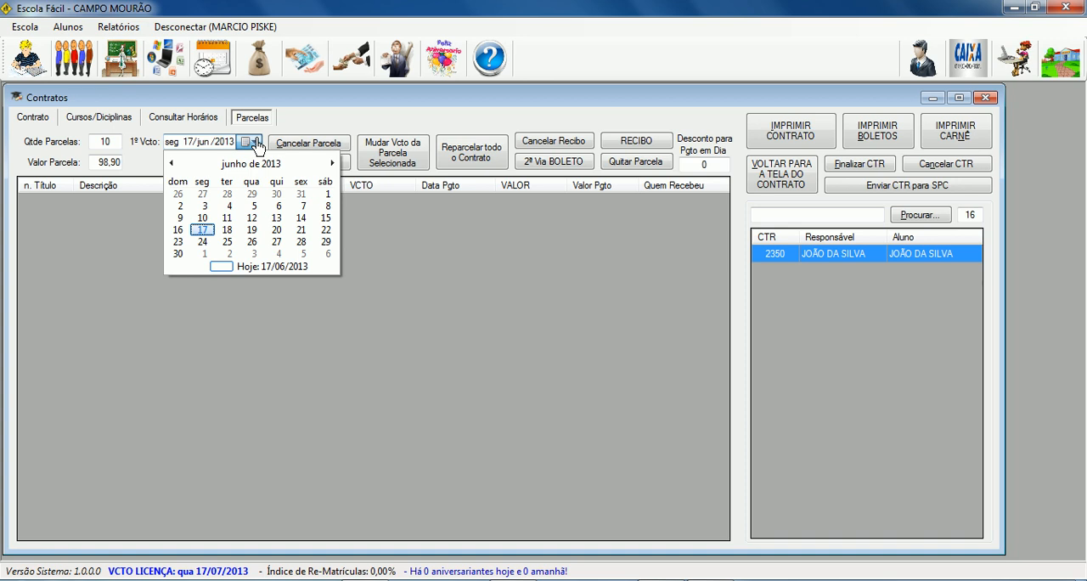
pyautogui.click(304, 254)
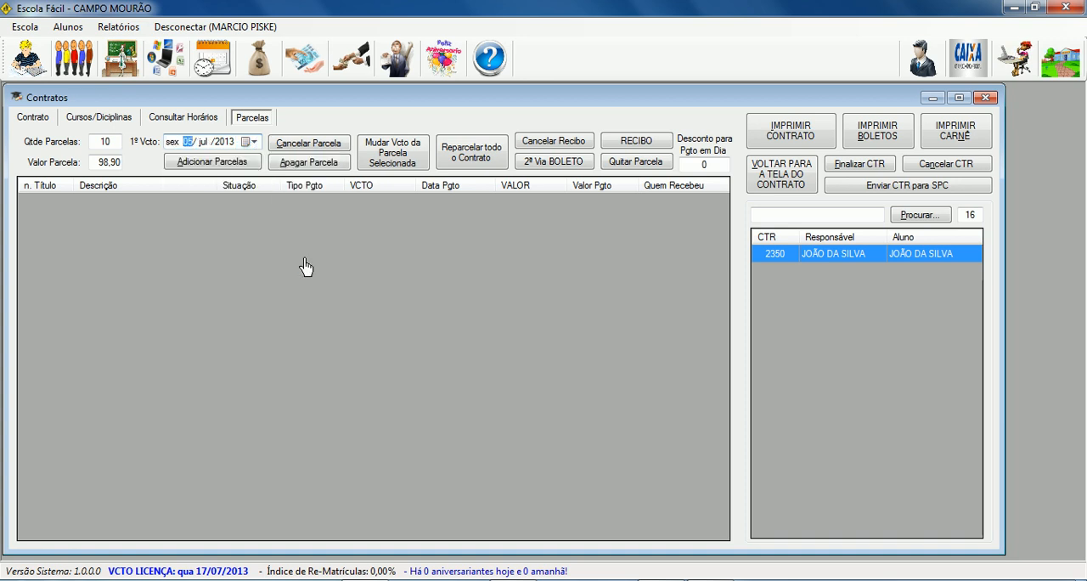
pyautogui.click(197, 167)
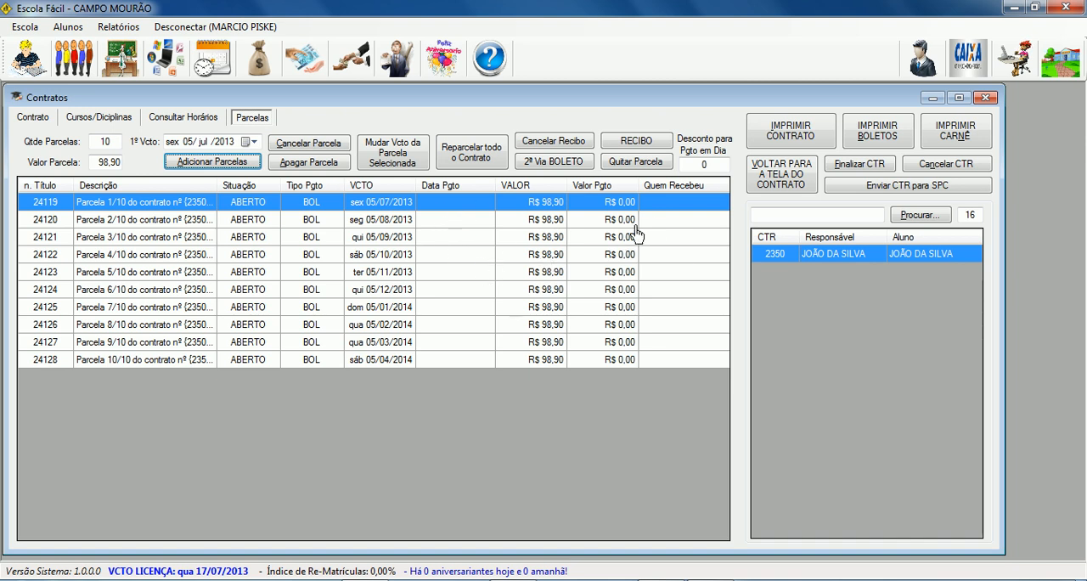
# Check the courses, class times, installment due dates and values, contract total and course duration in the contract summary.
pyautogui.click(37, 122)
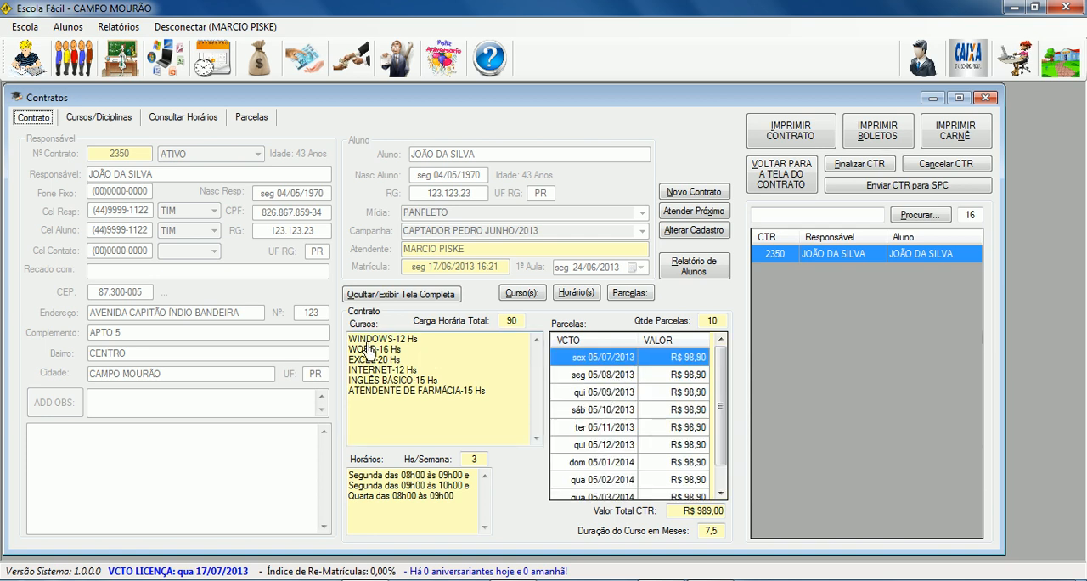
pyautogui.moveTo(364, 344); pyautogui.dragTo(497, 409)
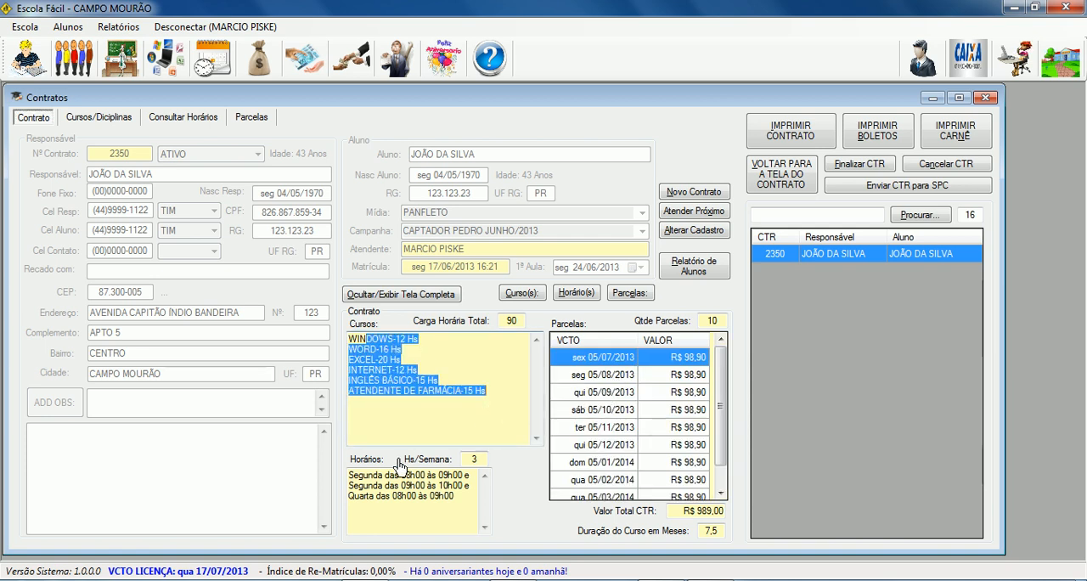
pyautogui.moveTo(368, 477); pyautogui.dragTo(472, 544)
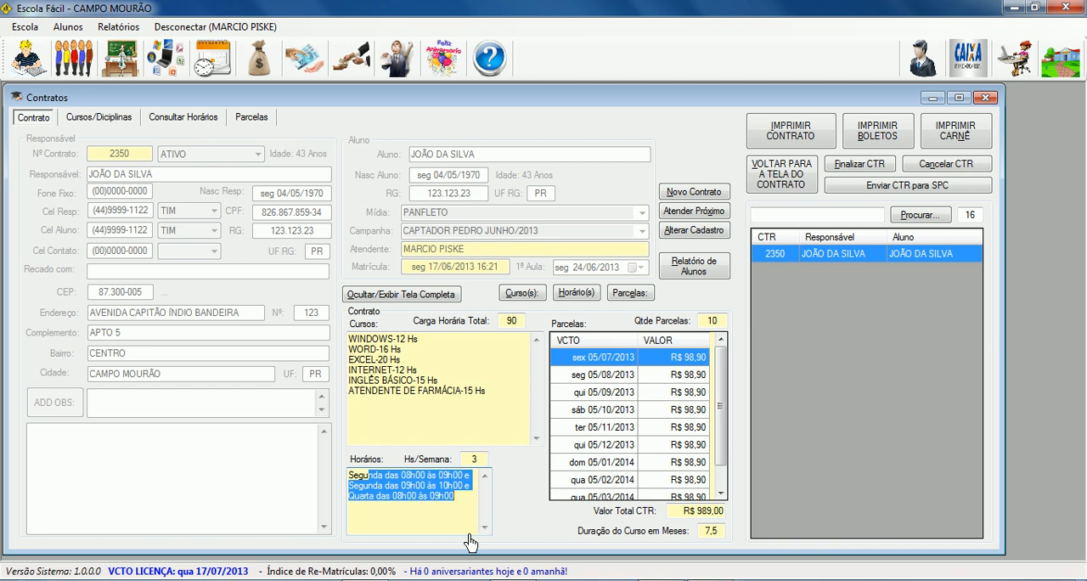
pyautogui.click(645, 376)
pyautogui.click(677, 393)
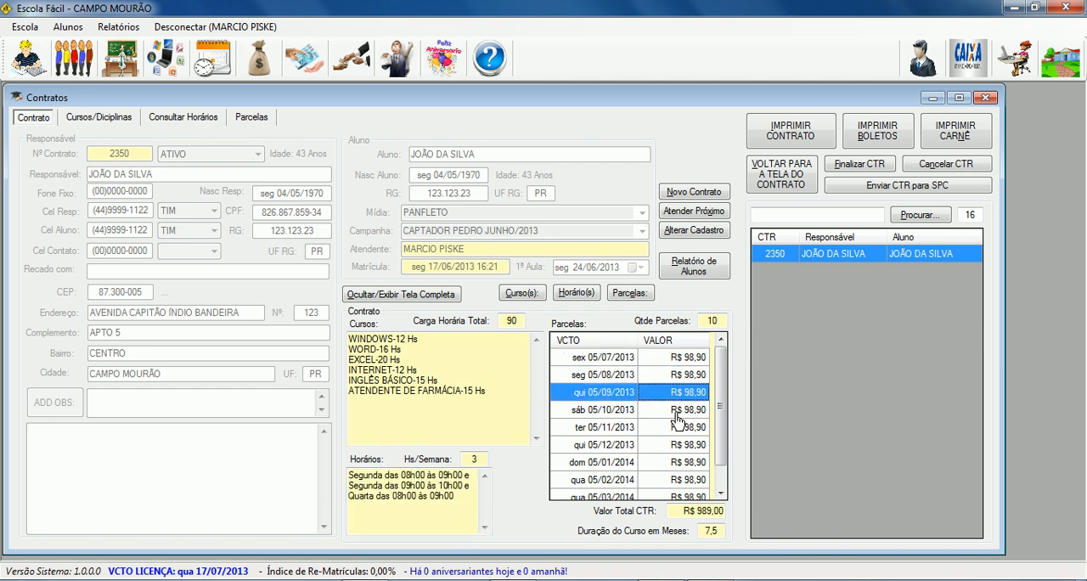
pyautogui.click(677, 413)
pyautogui.click(679, 430)
pyautogui.click(680, 448)
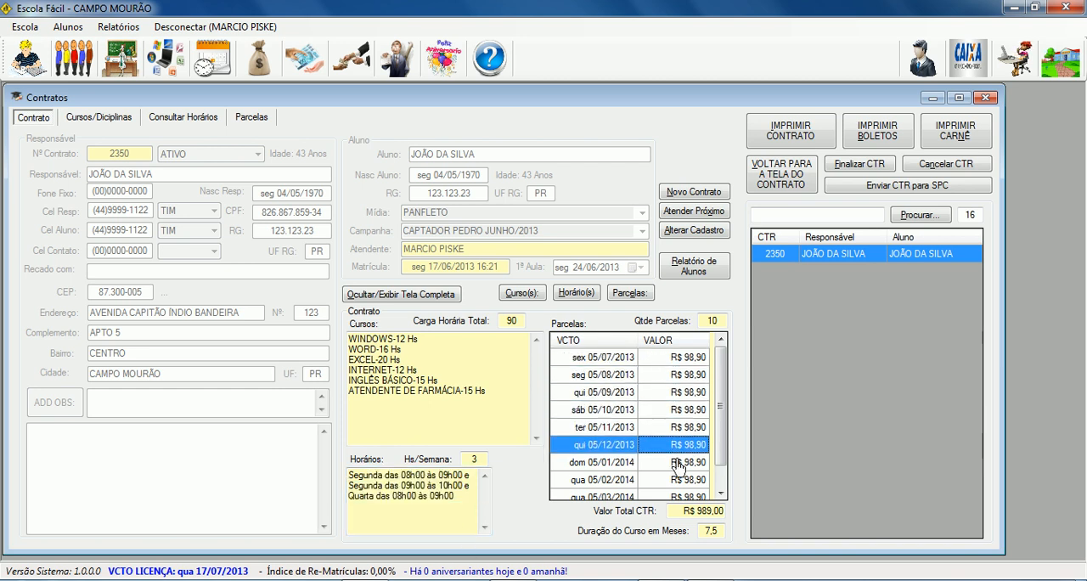
pyautogui.click(677, 462)
pyautogui.moveTo(682, 513); pyautogui.dragTo(715, 531)
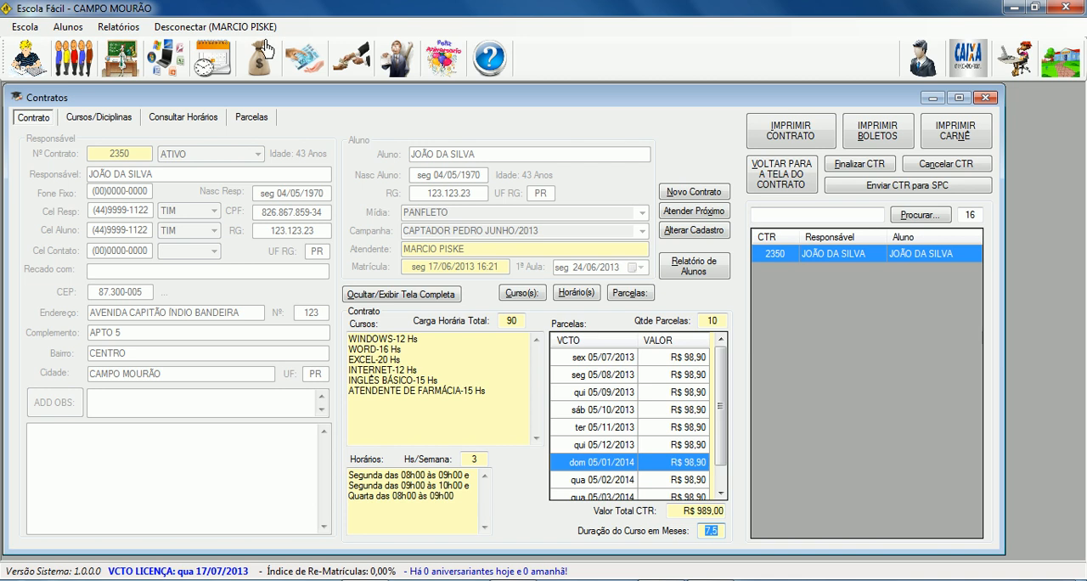
# View the installment list, preview the printable contract enlarged down to the page end, and close the preview.
pyautogui.click(251, 119)
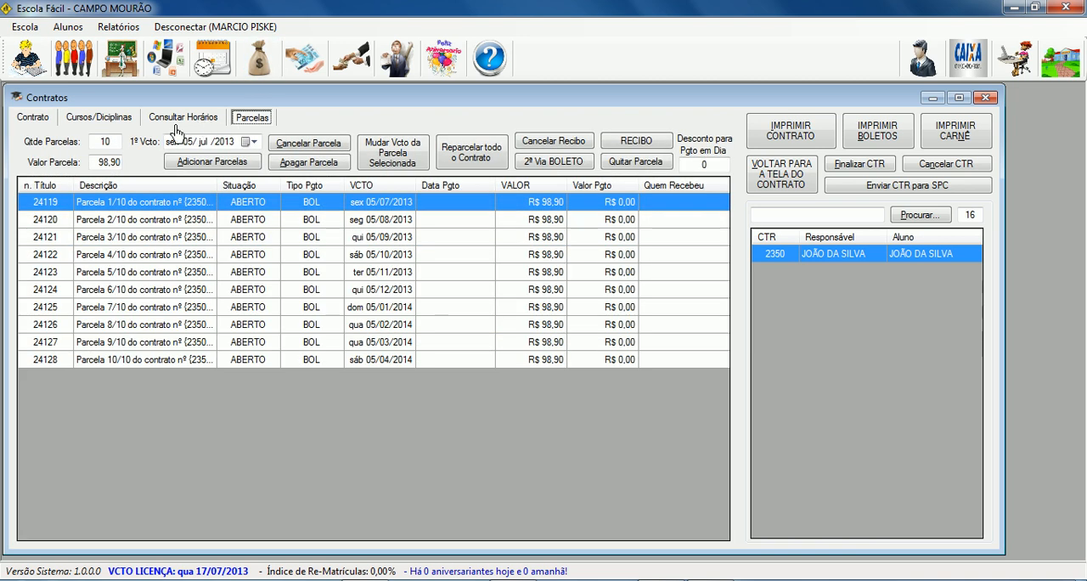
pyautogui.click(788, 134)
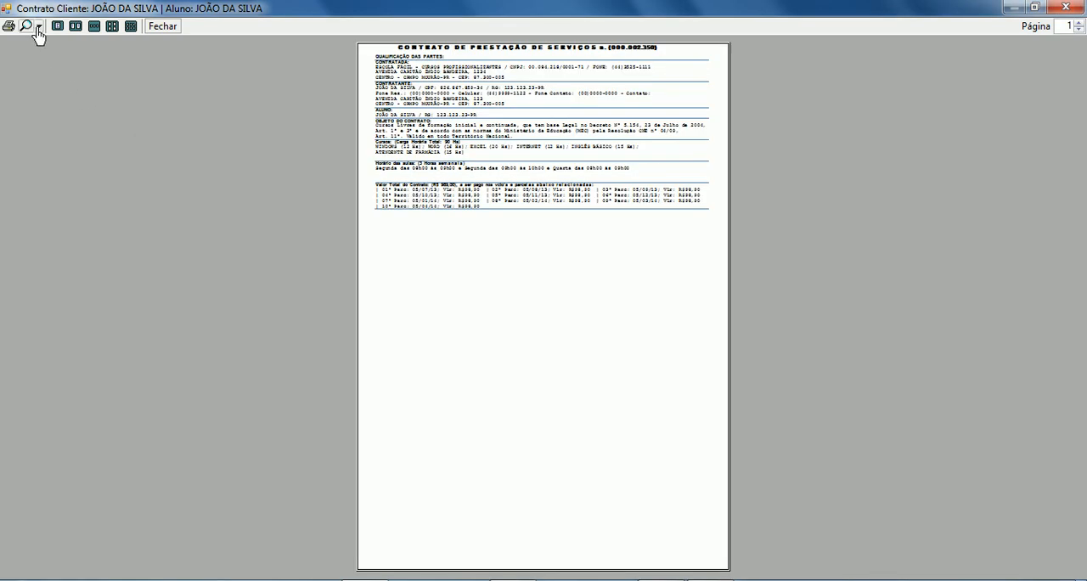
pyautogui.click(39, 26)
pyautogui.click(70, 101)
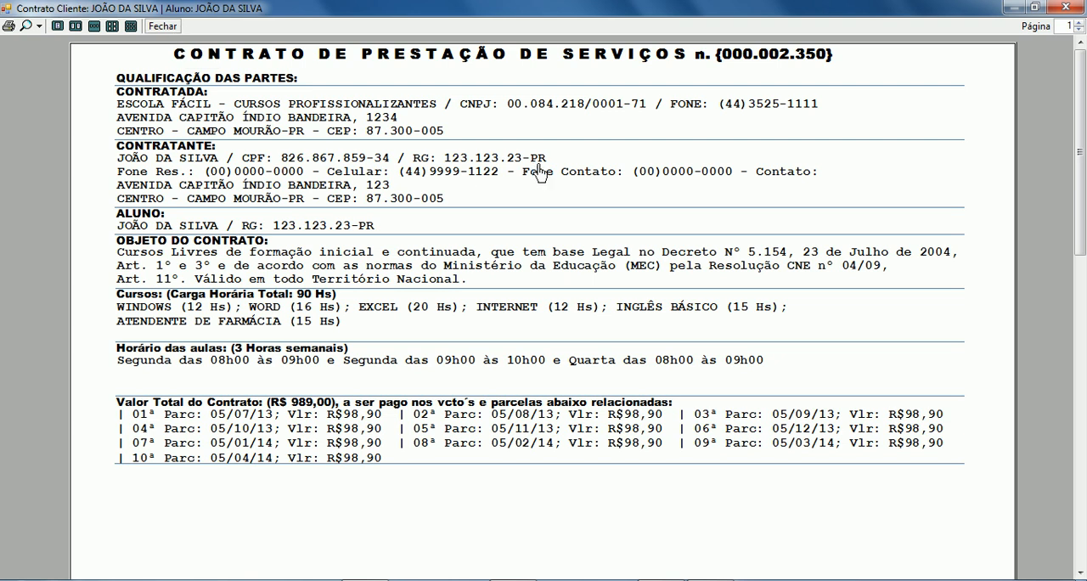
pyautogui.moveTo(1084, 185); pyautogui.dragTo(1082, 473)
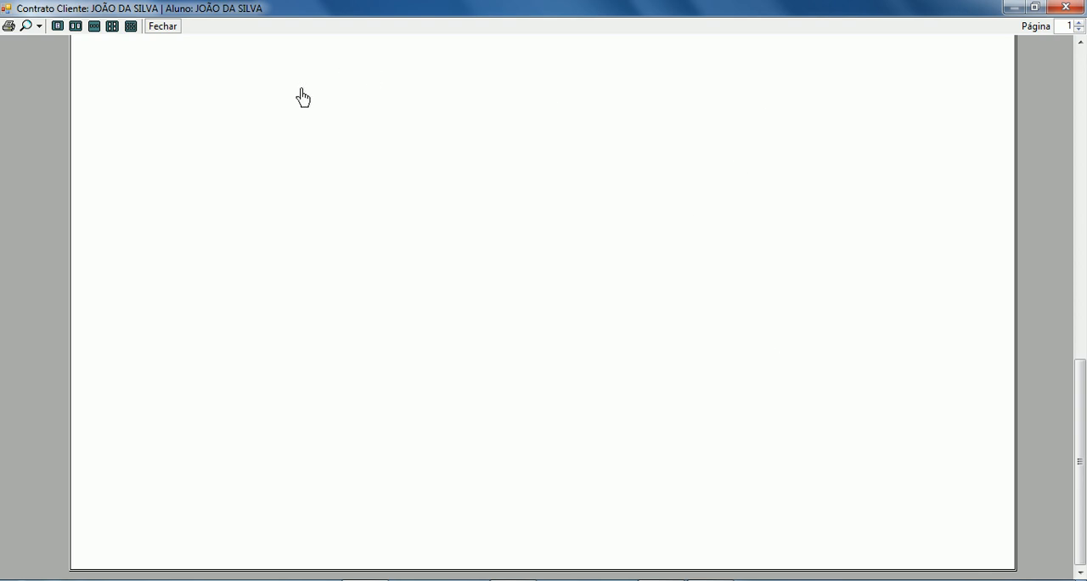
pyautogui.click(173, 28)
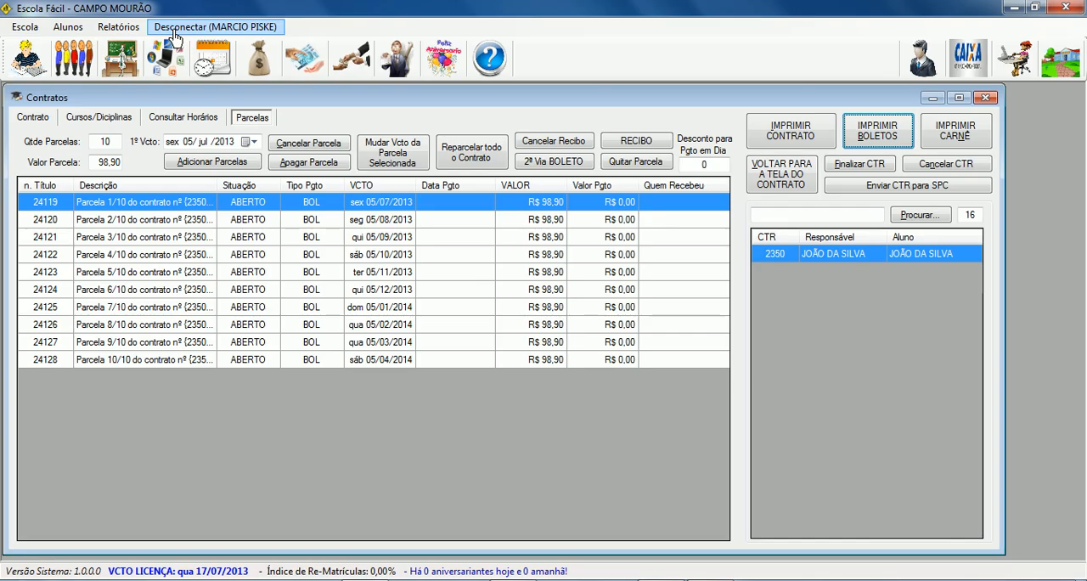
# Switch to the desktop's Escola_Fácil folder and open Modelo de Contrato.doc in Word.
pyautogui.click(1010, 12)
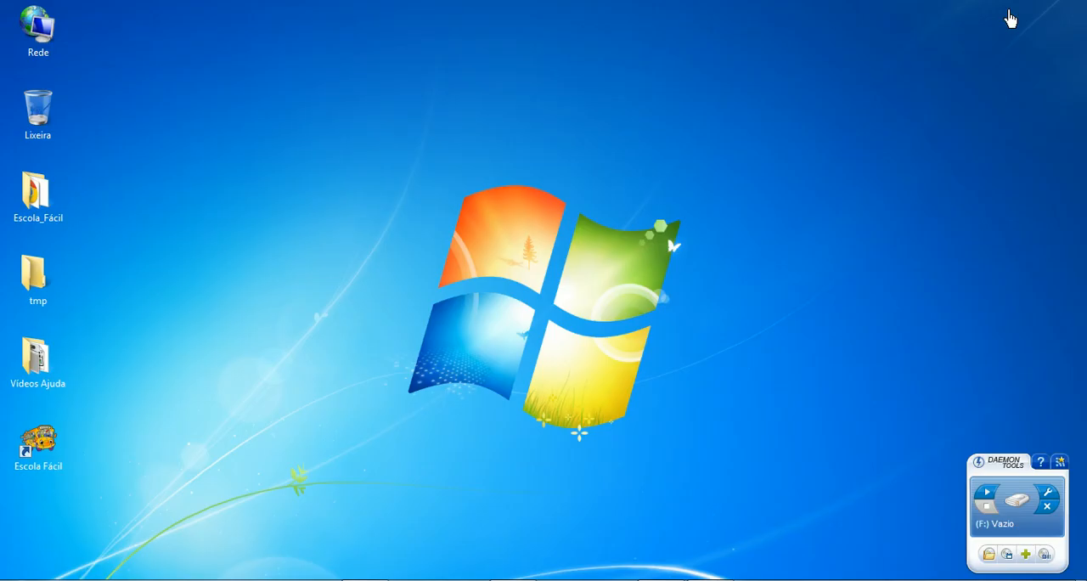
pyautogui.doubleClick(44, 196)
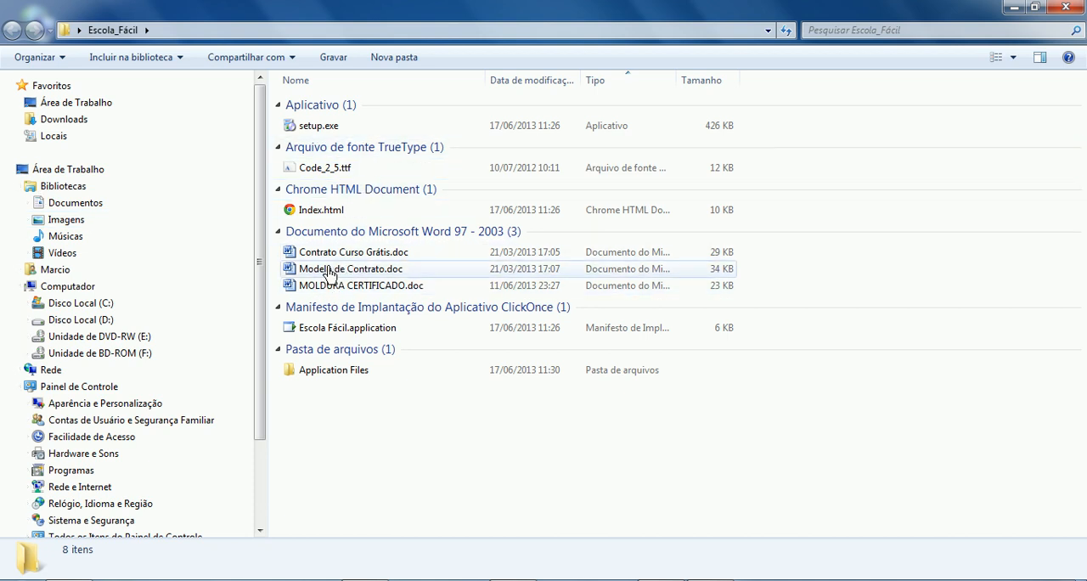
pyautogui.click(357, 276)
pyautogui.doubleClick(357, 276)
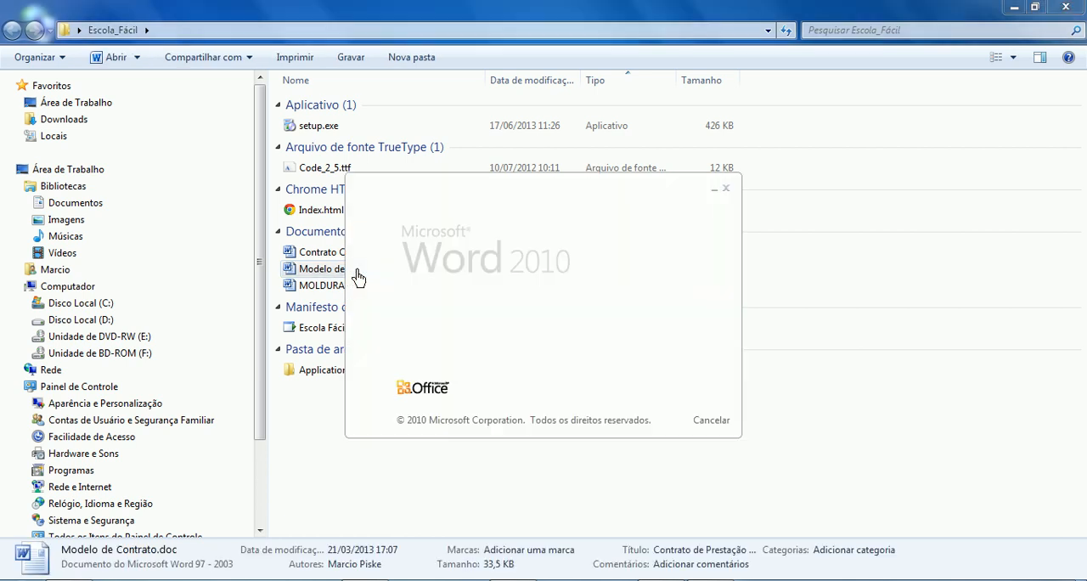
# Read through the contract template's clauses and signature area, close the document, and switch back to Escola Fácil.
pyautogui.moveTo(1083, 381)
pyautogui.mouseDown()
pyautogui.moveTo(1083, 474)
pyautogui.moveTo(1082, 151)
pyautogui.mouseUp()
pyautogui.moveTo(1083, 189); pyautogui.dragTo(1082, 456)
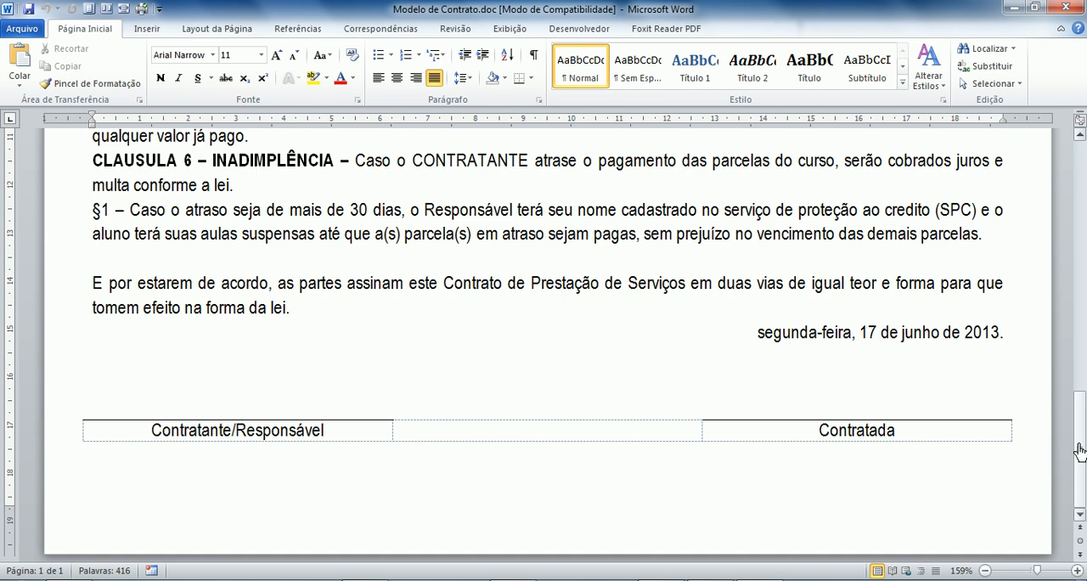
pyautogui.click(1083, 348)
pyautogui.moveTo(1085, 349); pyautogui.dragTo(1083, 225)
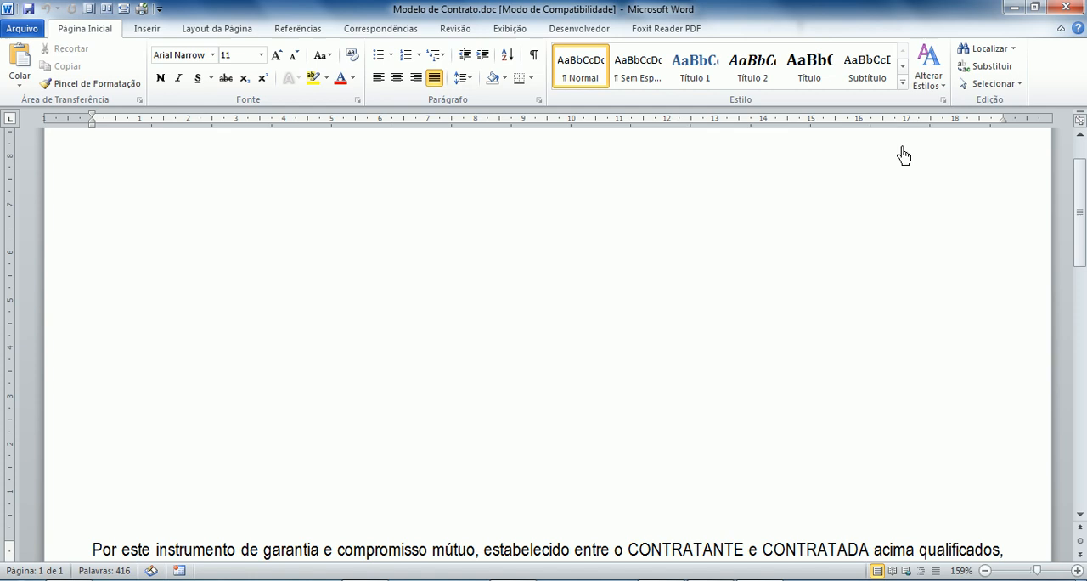
pyautogui.click(1067, 7)
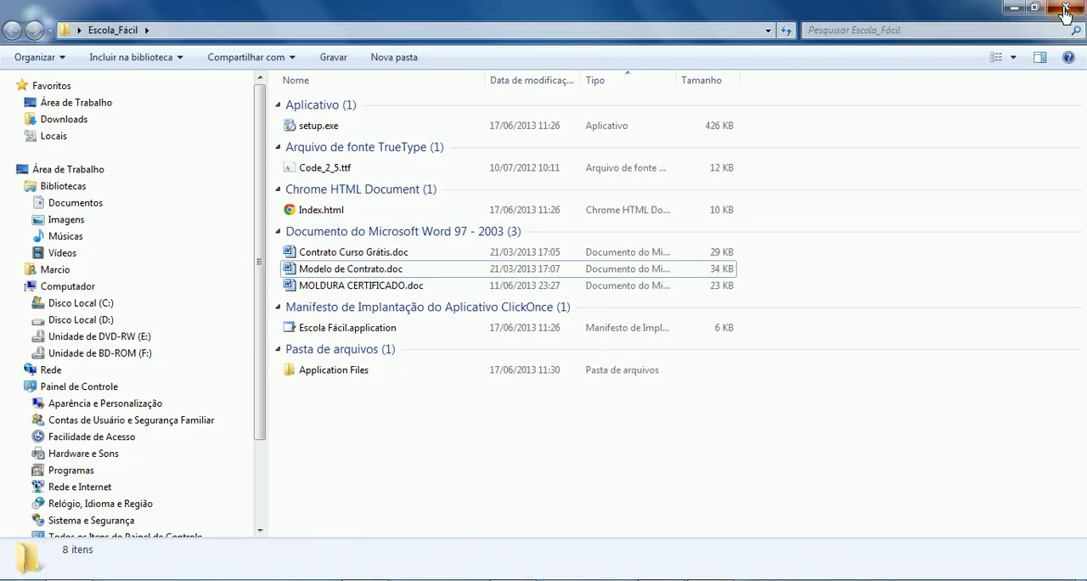
pyautogui.click(1014, 8)
pyautogui.click(367, 580)
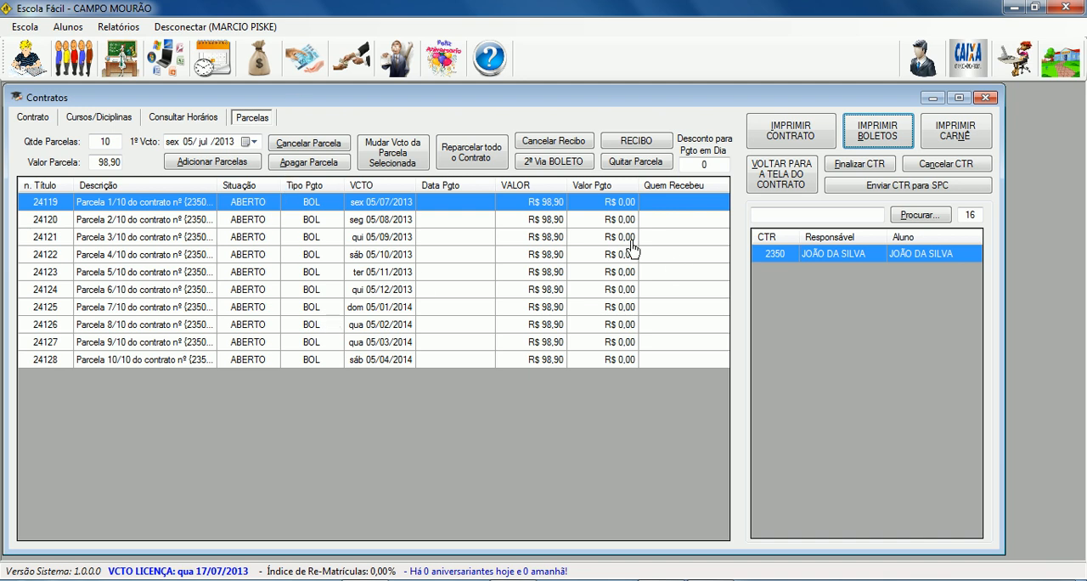
# Start a new contract with the responsible party's CPF and load the registration details from that person's existing contract.
pyautogui.click(786, 179)
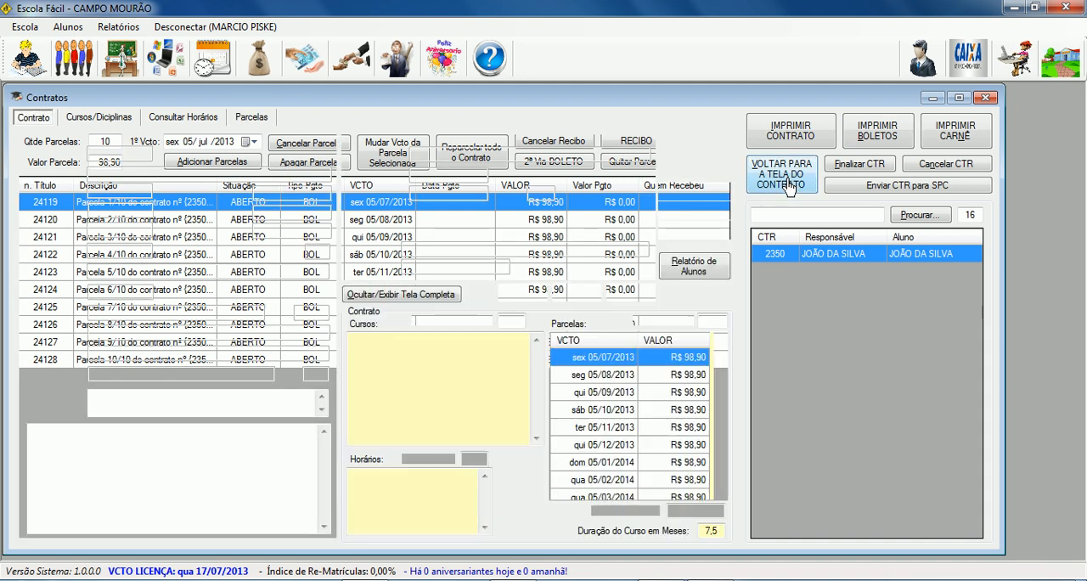
pyautogui.click(693, 192)
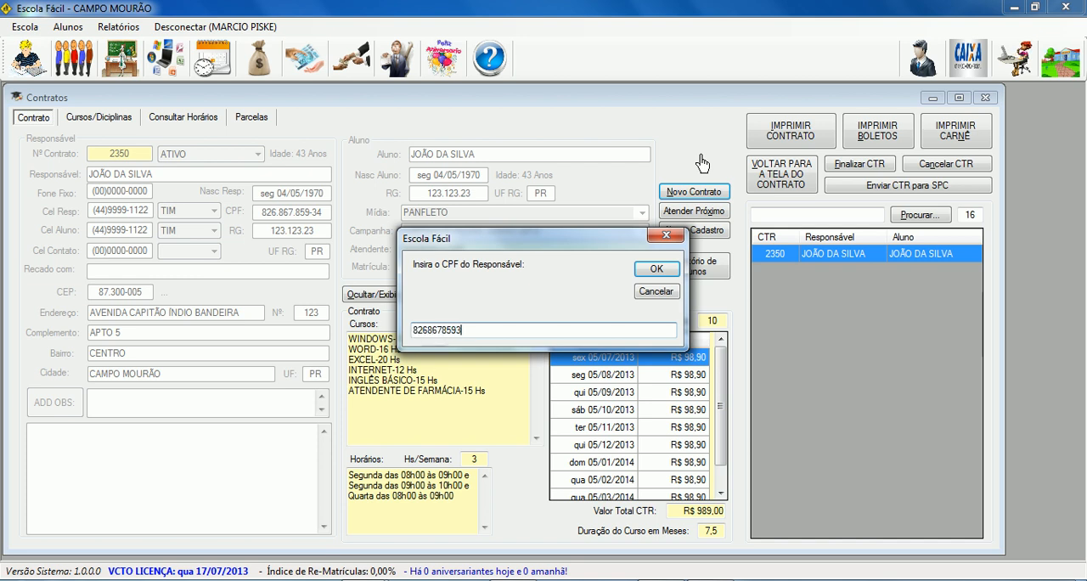
pyautogui.click(678, 268)
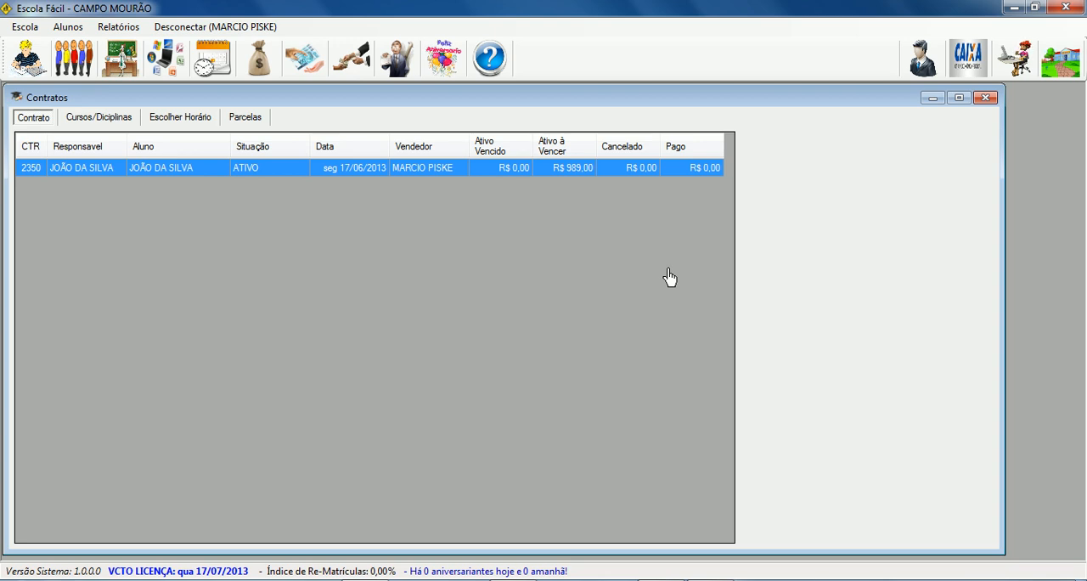
pyautogui.click(167, 174)
pyautogui.doubleClick(93, 173)
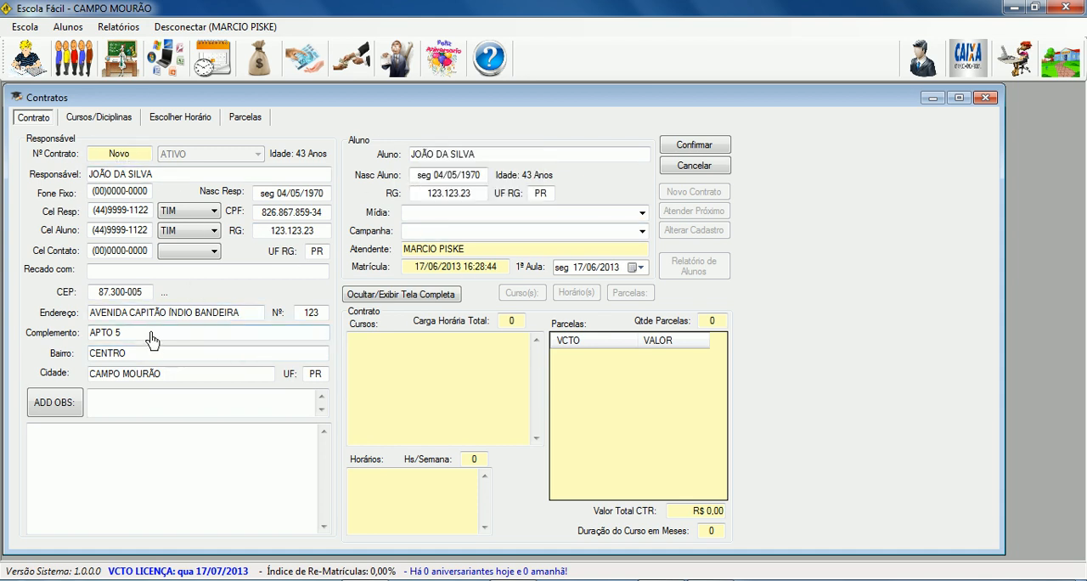
# Check the address, the responsible party's name and the student's name copied into the new contract.
pyautogui.moveTo(107, 312); pyautogui.dragTo(279, 327)
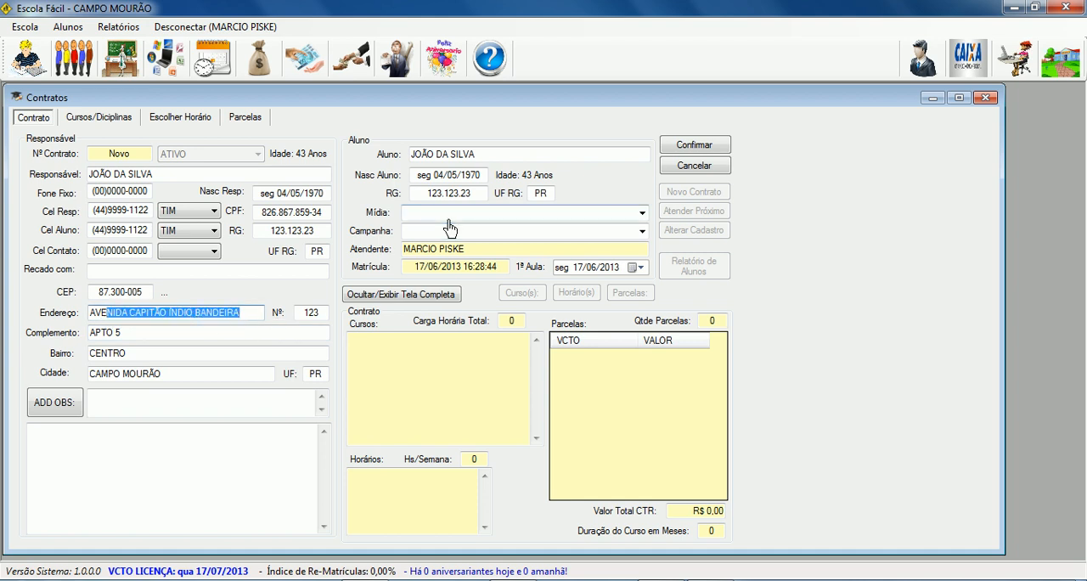
pyautogui.click(485, 159)
pyautogui.moveTo(485, 159); pyautogui.dragTo(398, 169)
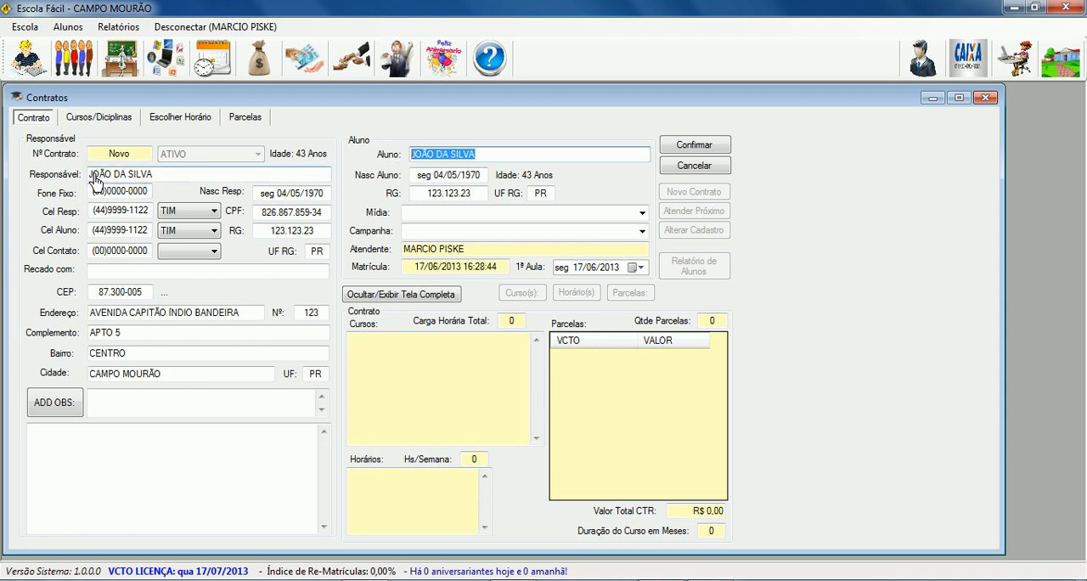
pyautogui.moveTo(92, 179); pyautogui.dragTo(192, 163)
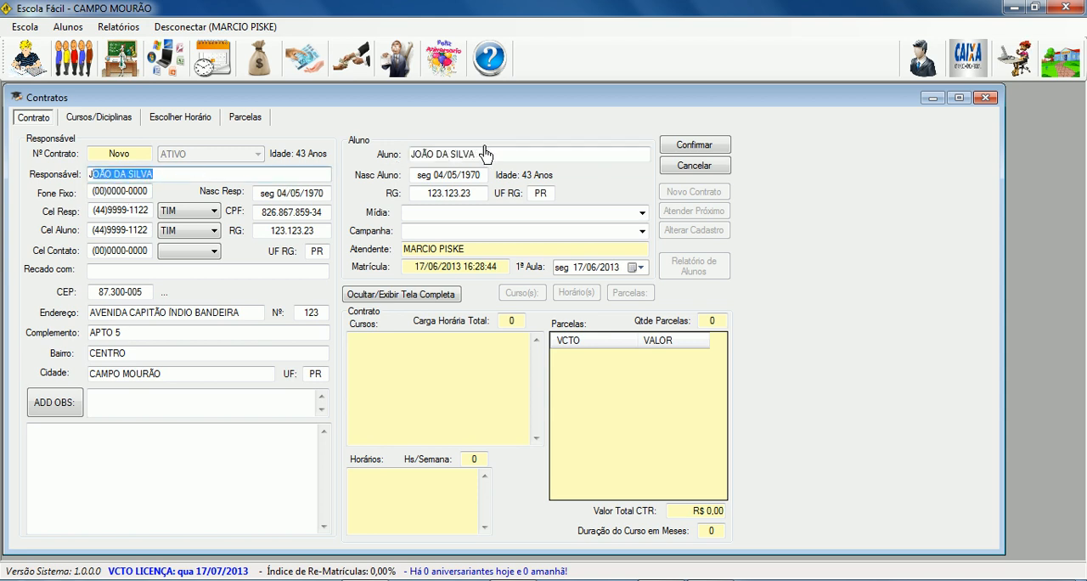
pyautogui.moveTo(484, 154); pyautogui.dragTo(396, 175)
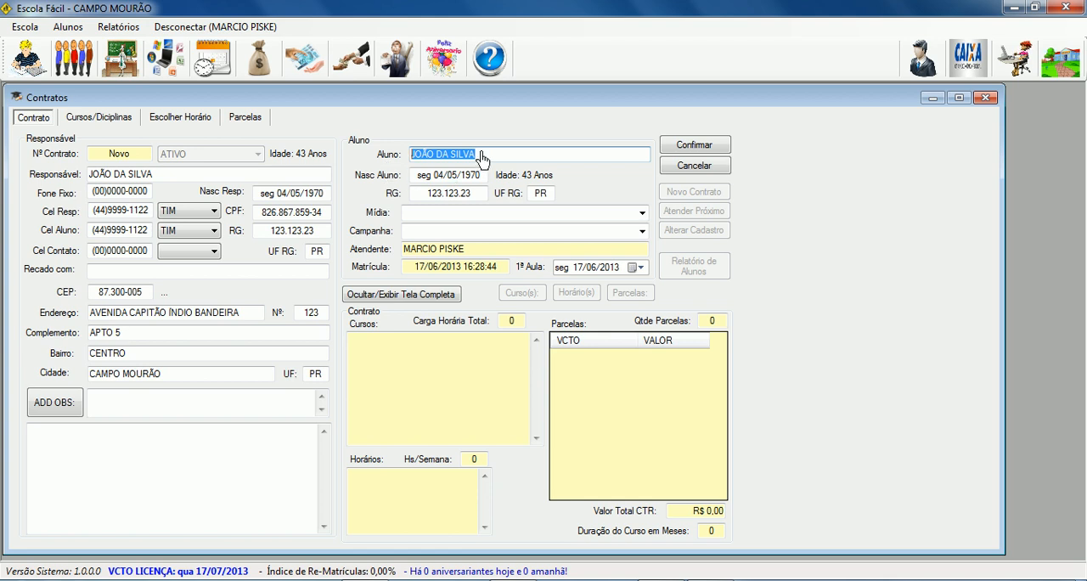
# Replace the student's first name and enter the student's date of birth in the new contract.
pyautogui.click(463, 161)
pyautogui.moveTo(433, 160); pyautogui.dragTo(365, 160)
pyautogui.write('pedro')
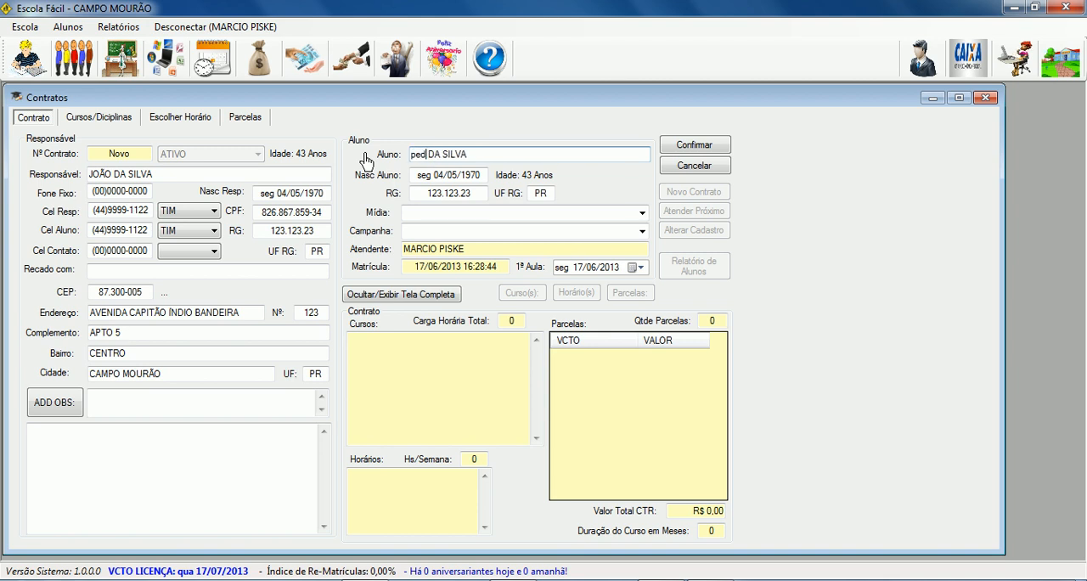
pyautogui.click(472, 176)
pyautogui.write('4-5-70')
pyautogui.doubleClick(466, 177)
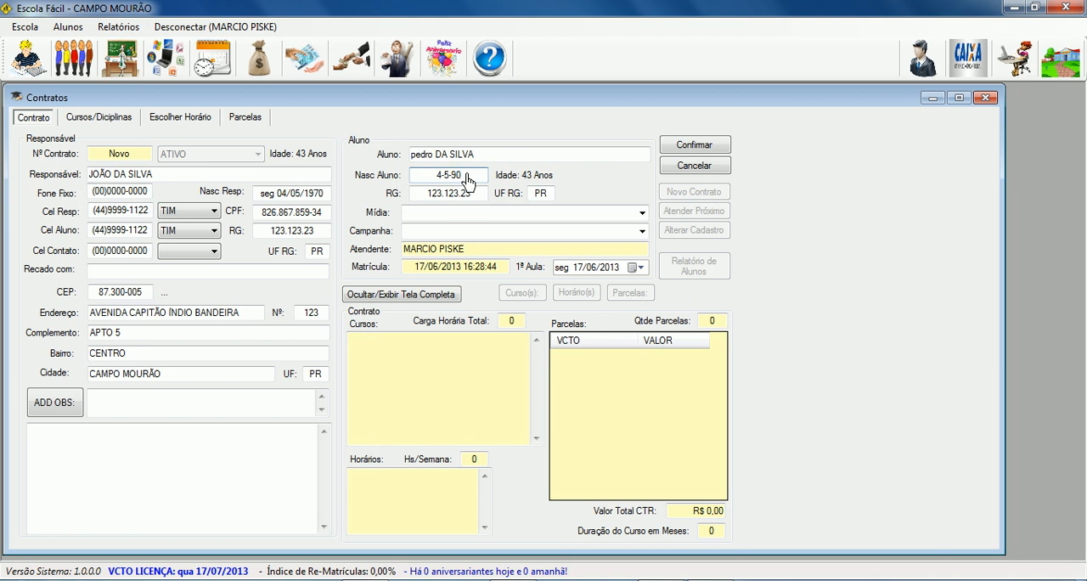
pyautogui.press('Tab')
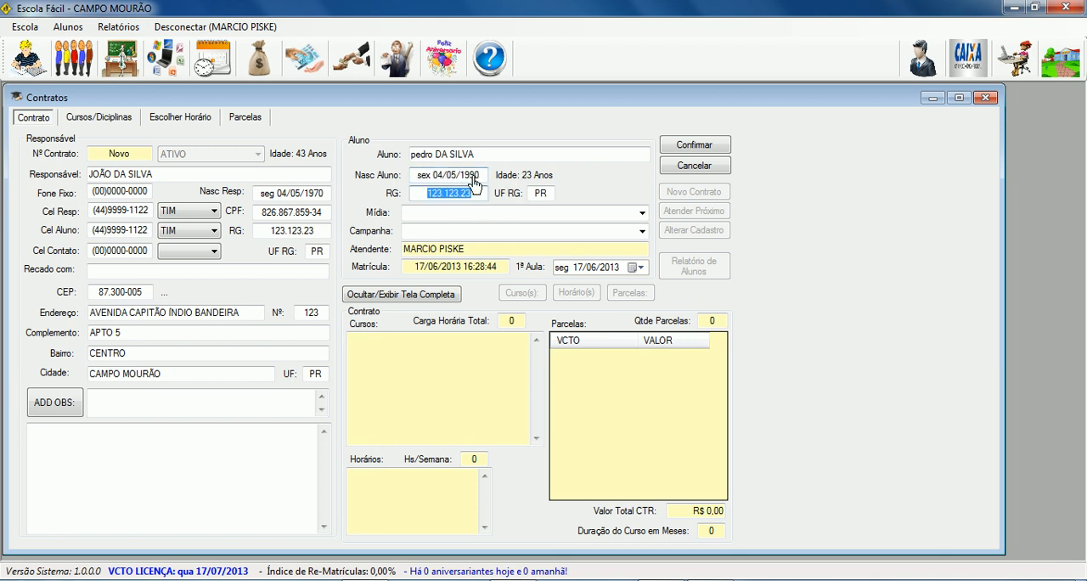
# Correct the year in the student's date of birth and replace the student's RG with the new student's ID number.
pyautogui.click(467, 180)
pyautogui.moveTo(457, 183); pyautogui.dragTo(464, 183)
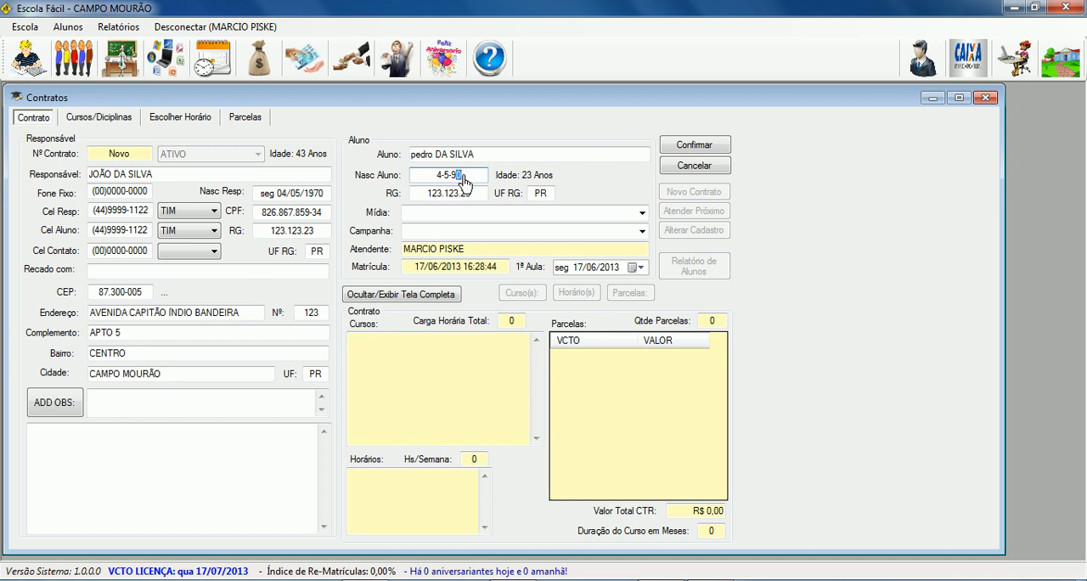
pyautogui.write('8')
pyautogui.press('Tab')
pyautogui.click(478, 191)
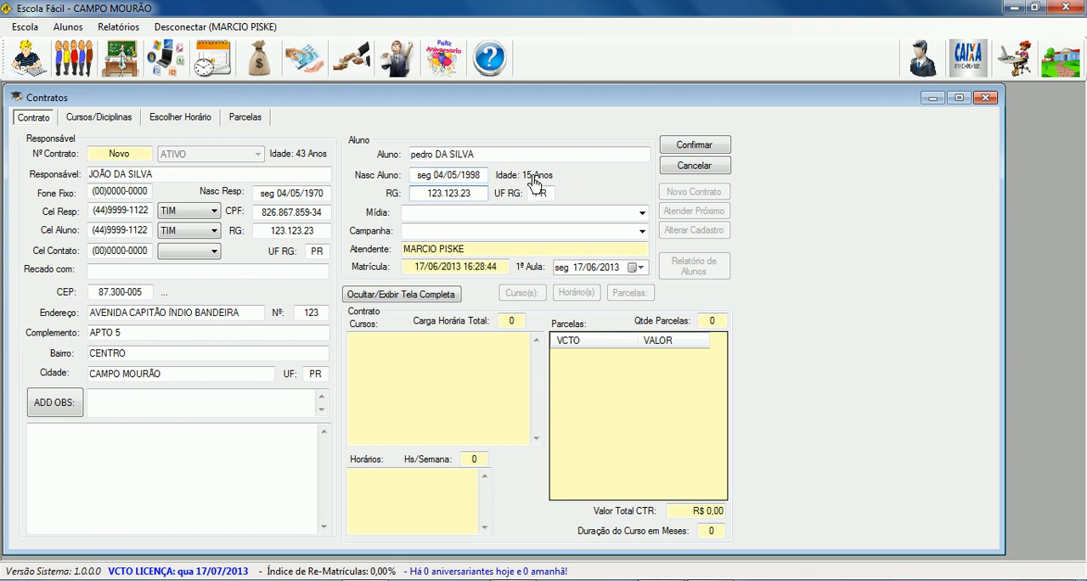
pyautogui.moveTo(426, 194); pyautogui.dragTo(507, 193)
pyautogui.write('345.345-4')
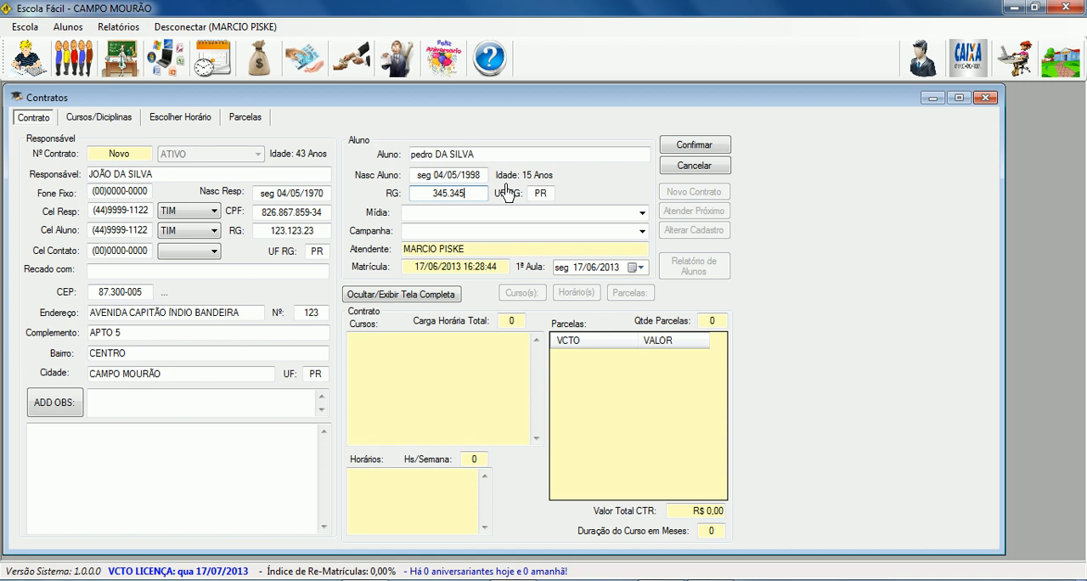
# Set the student's Mídia to "indicação de aluno" and the Campanha to "escola".
pyautogui.click(641, 214)
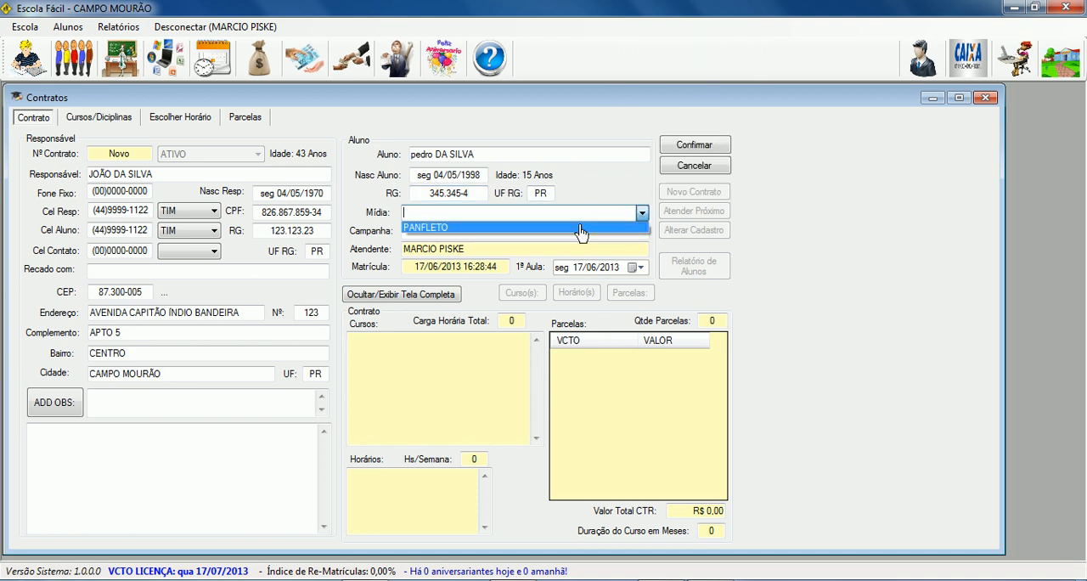
pyautogui.click(641, 214)
pyautogui.click(641, 214)
pyautogui.click(437, 219)
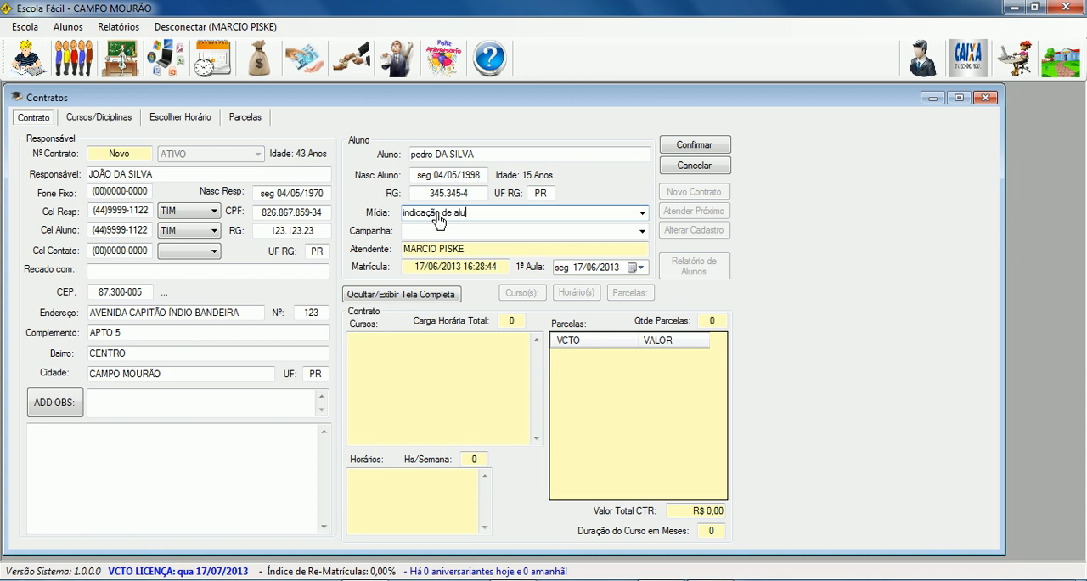
pyautogui.click(435, 233)
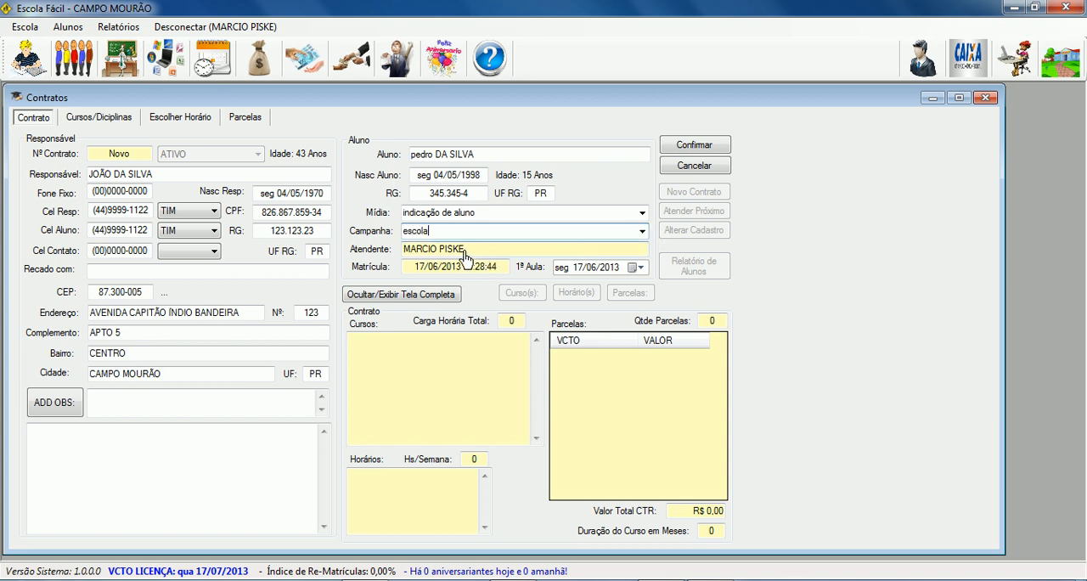
# Set the first class date to 24/06/2013 and save the new contract's registration.
pyautogui.moveTo(423, 267); pyautogui.dragTo(461, 267)
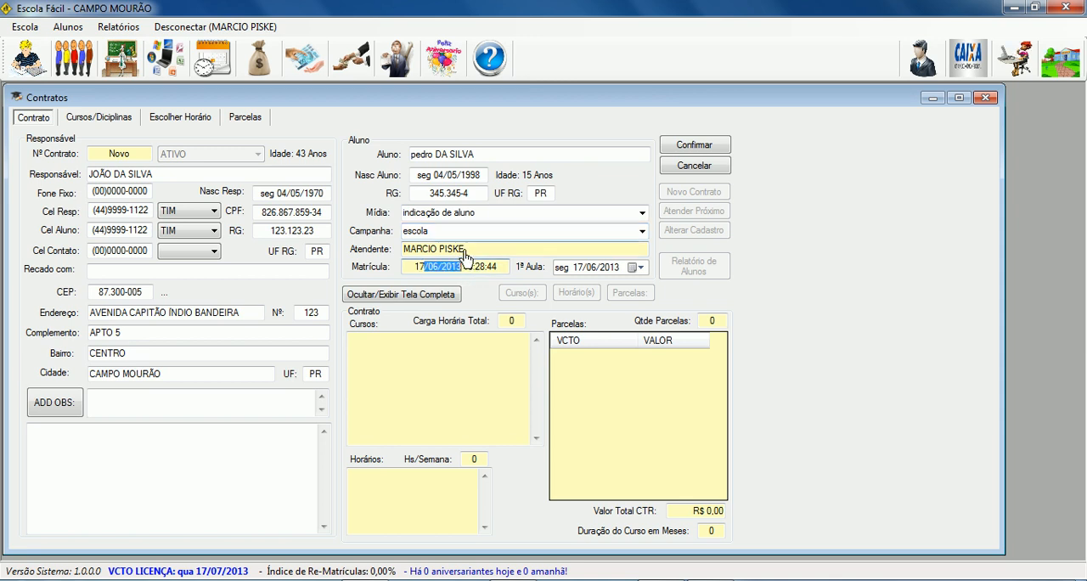
pyautogui.click(637, 268)
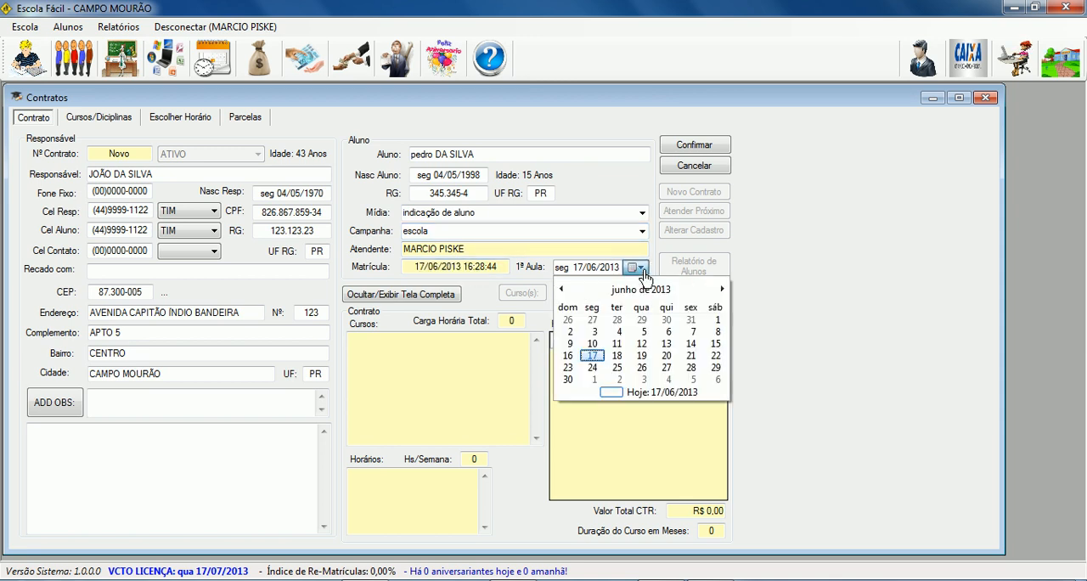
pyautogui.click(590, 372)
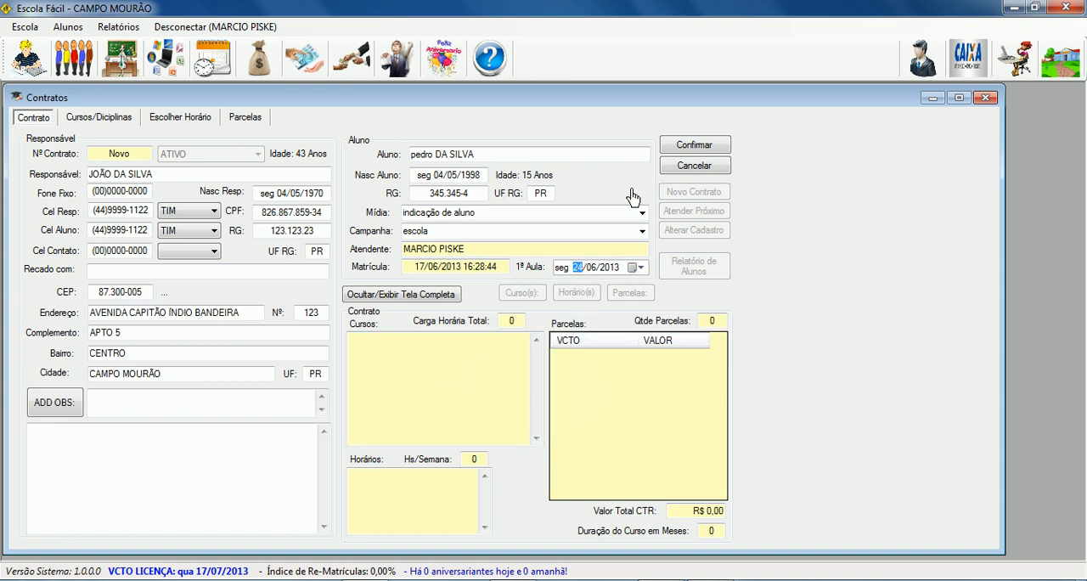
pyautogui.click(683, 145)
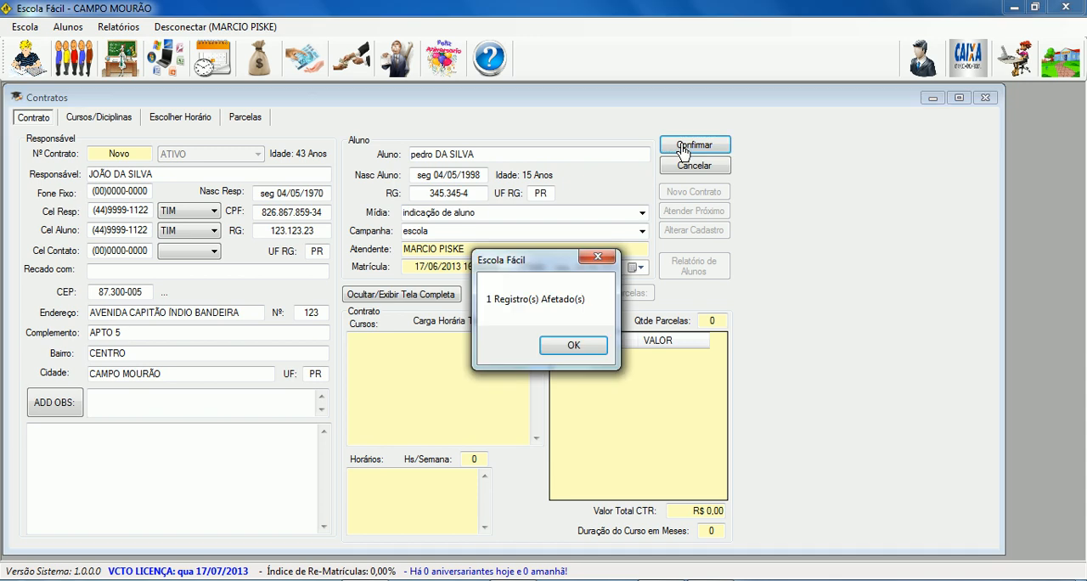
pyautogui.click(571, 347)
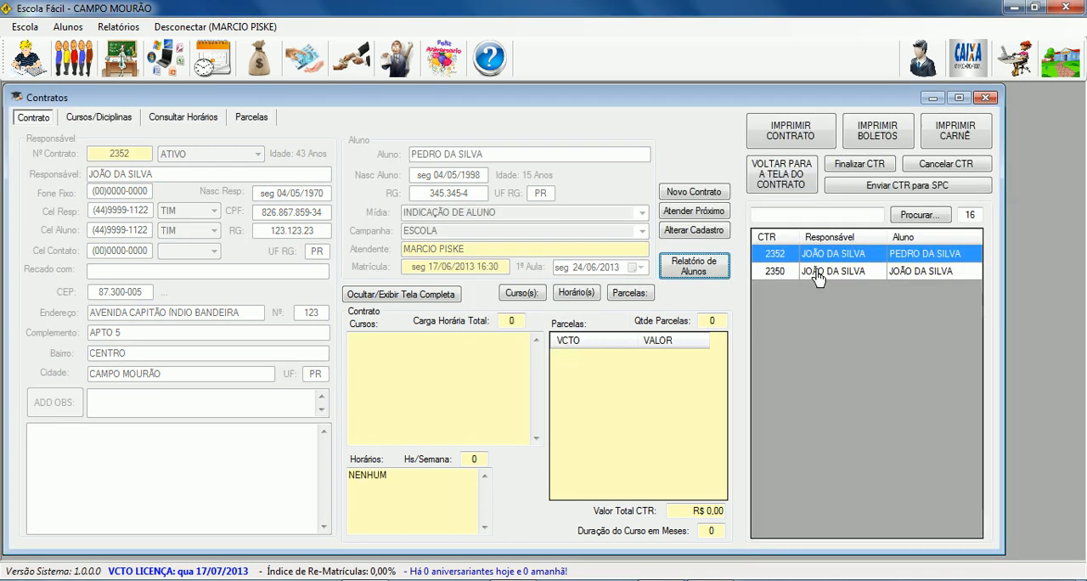
# Compare the responsible party's two contracts, examining the student details, courses, schedule and installments of each.
pyautogui.click(818, 274)
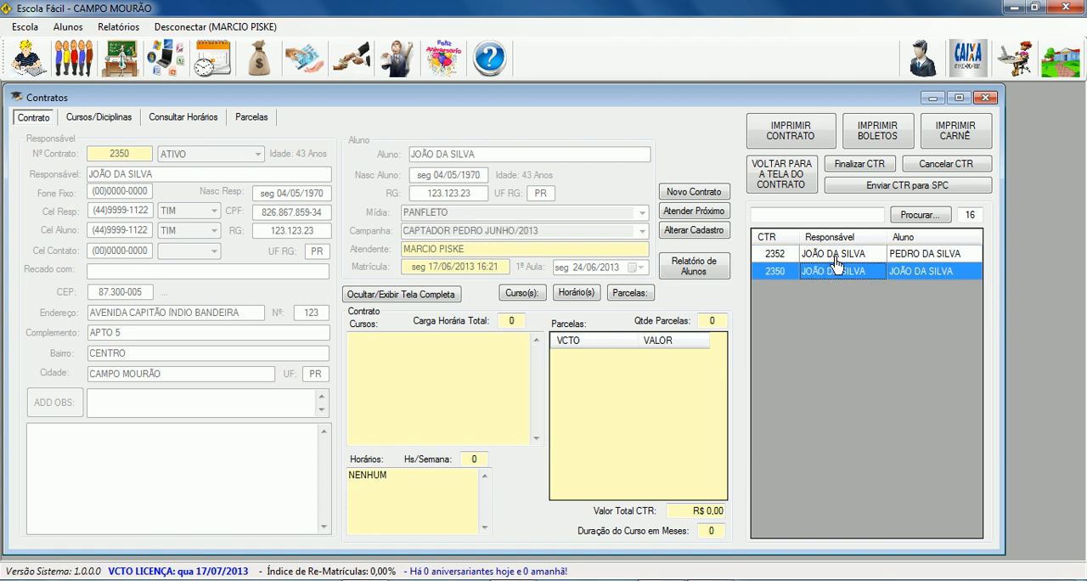
pyautogui.click(837, 259)
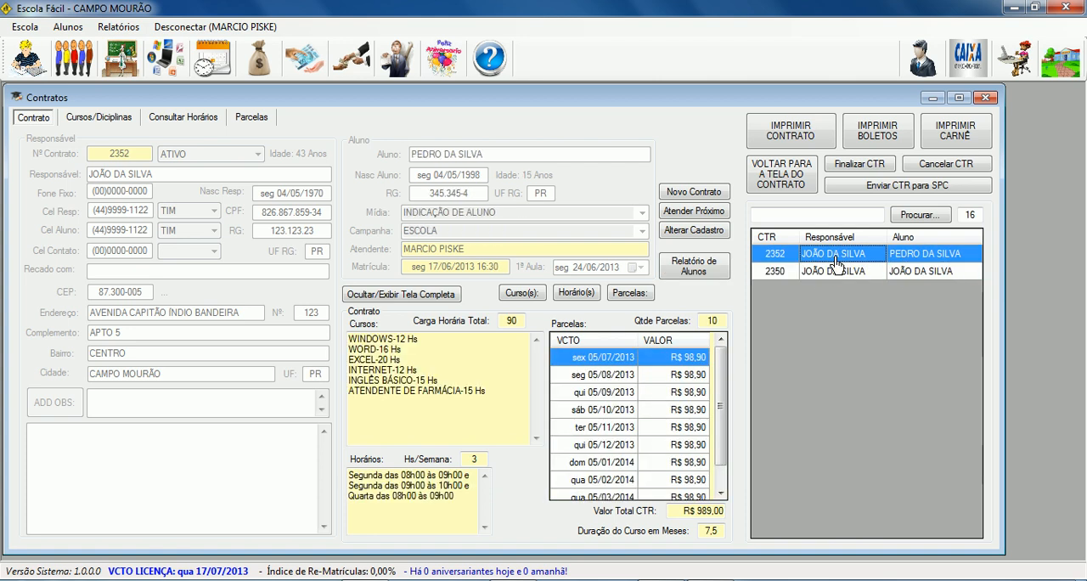
pyautogui.click(906, 277)
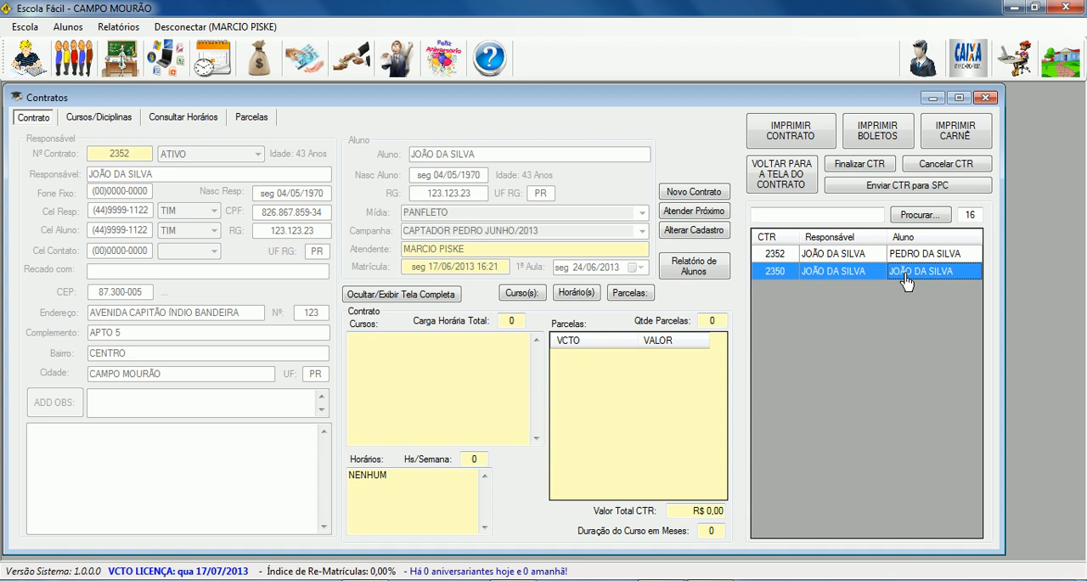
pyautogui.click(909, 258)
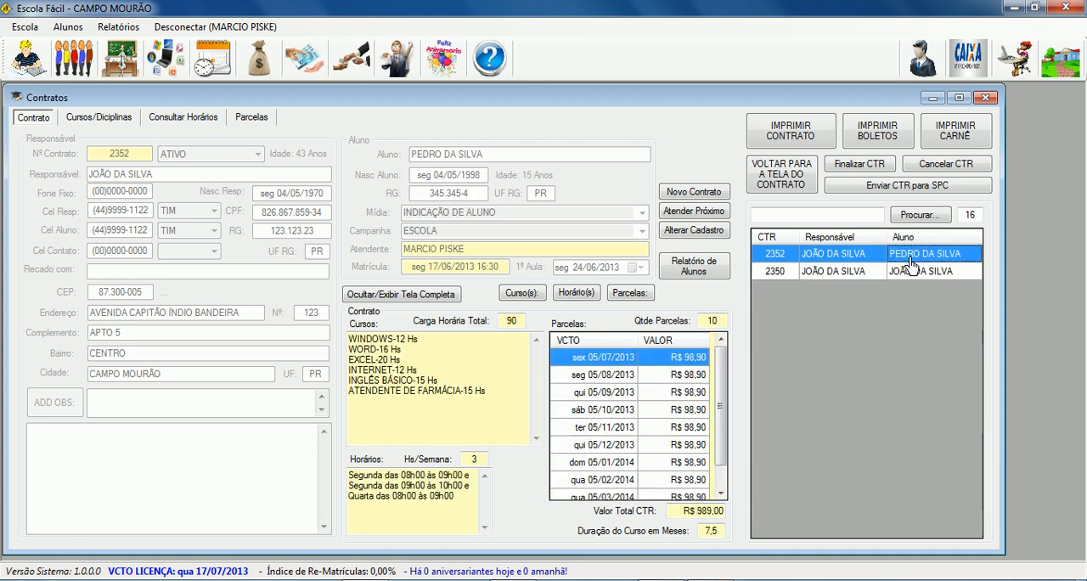
pyautogui.click(918, 258)
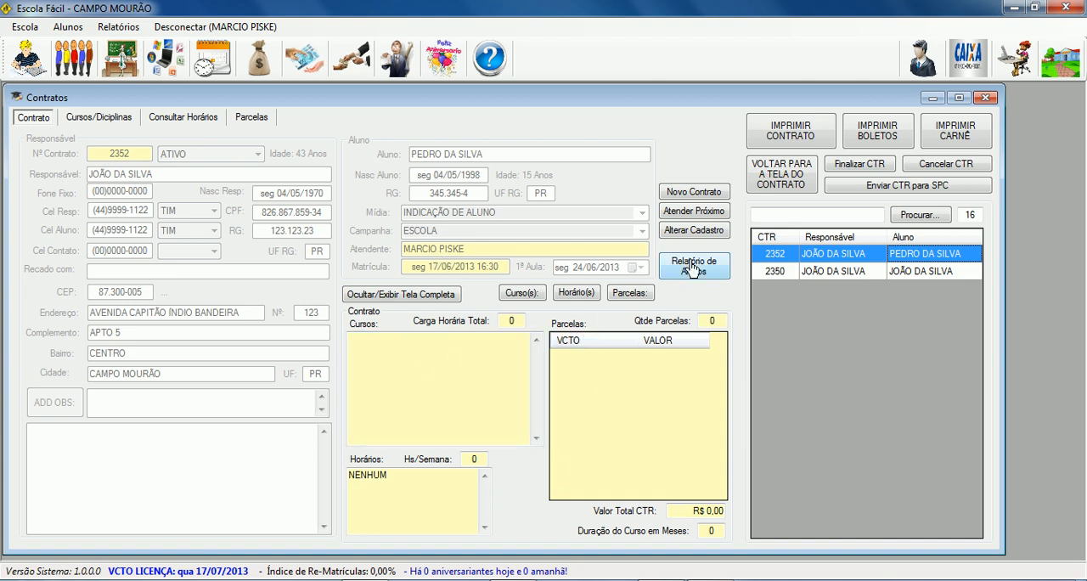
pyautogui.click(823, 281)
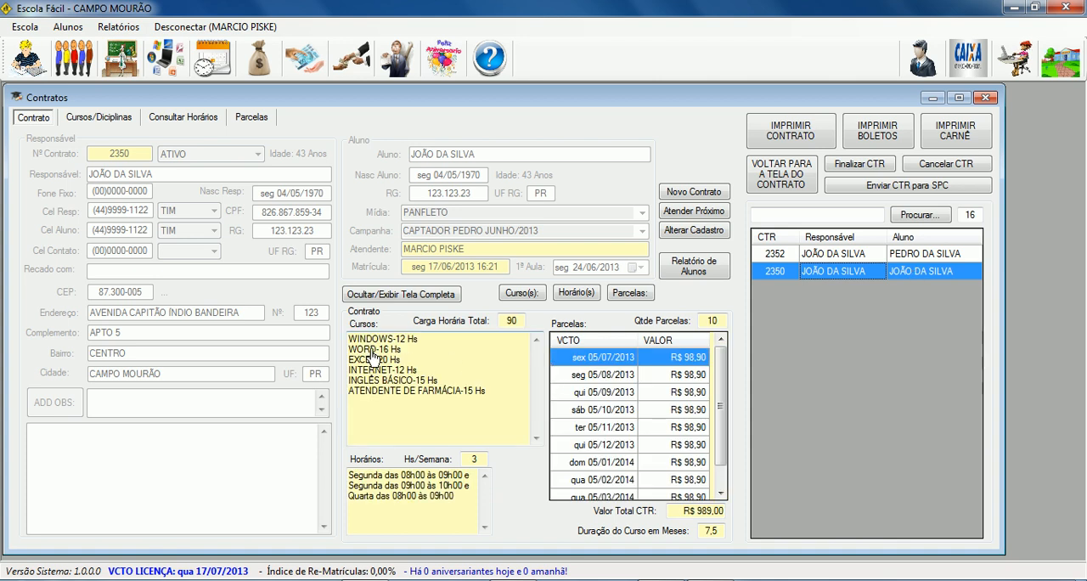
pyautogui.moveTo(347, 337); pyautogui.dragTo(445, 417)
pyautogui.moveTo(379, 476); pyautogui.dragTo(468, 509)
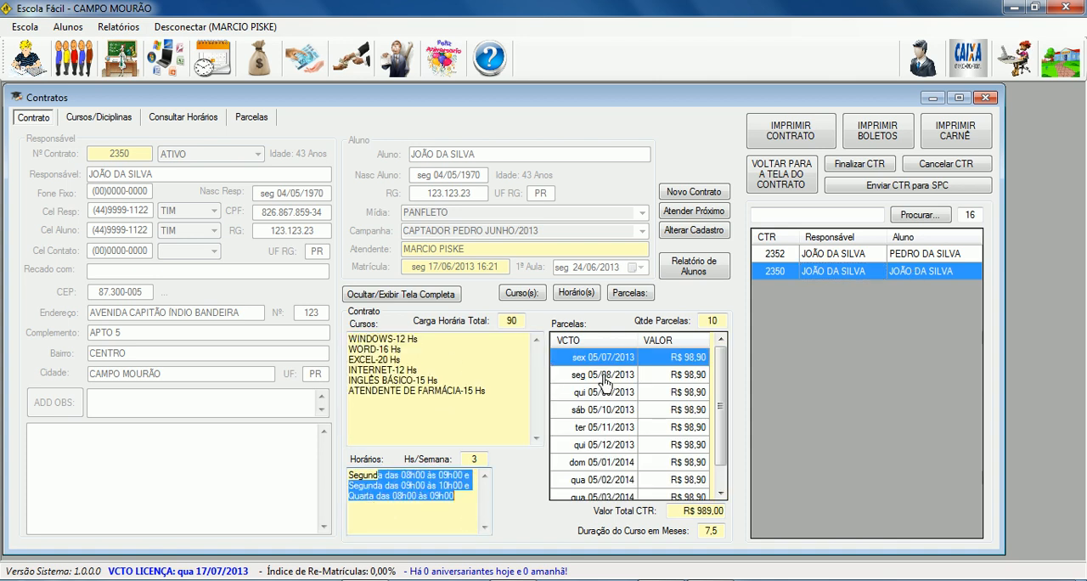
# Add the DESIGNER GRÁFICO package to the courses of the new student's contract.
pyautogui.click(926, 256)
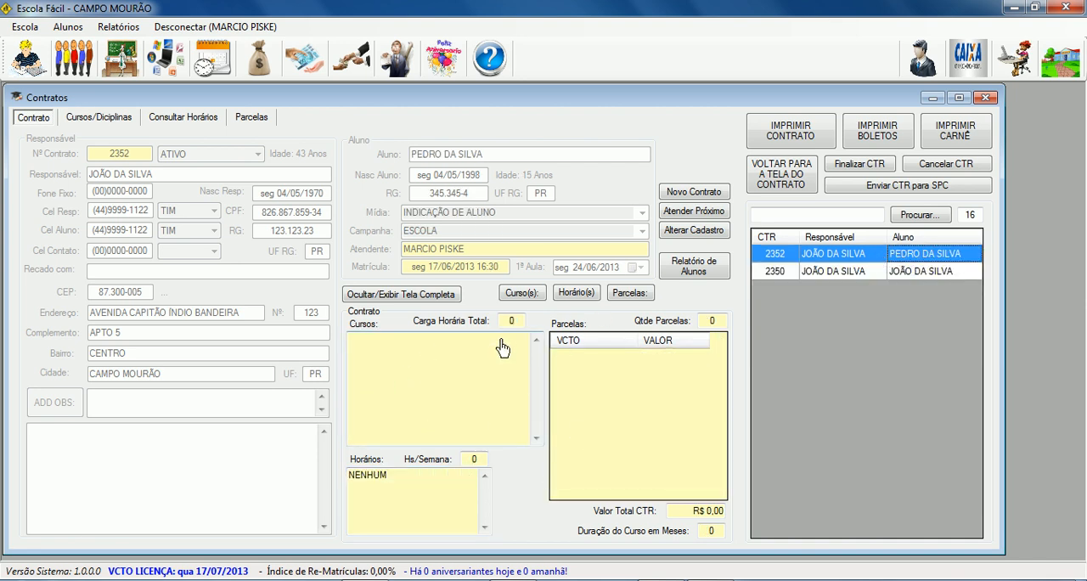
pyautogui.click(521, 295)
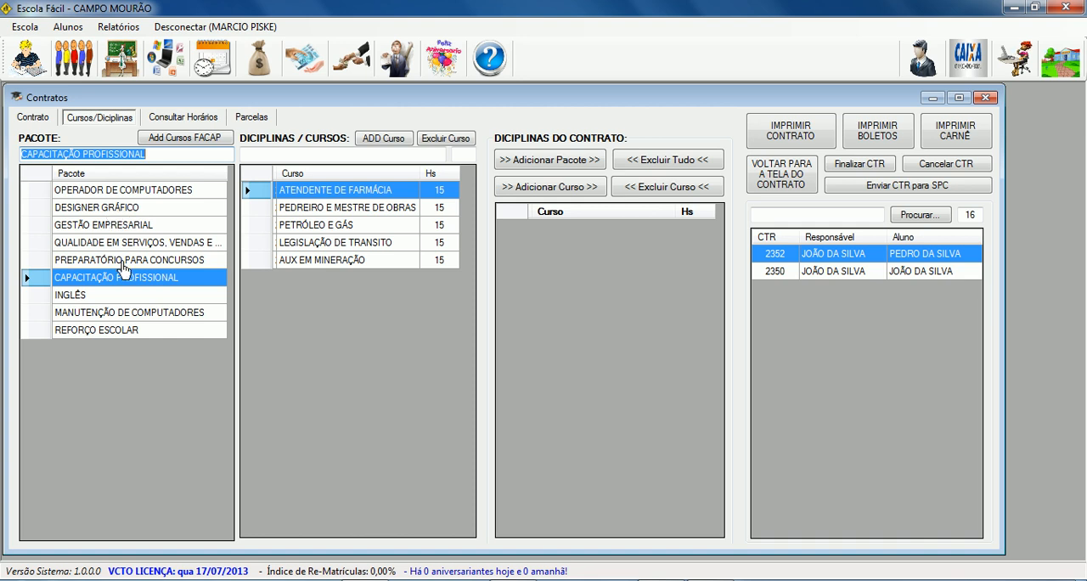
pyautogui.click(79, 209)
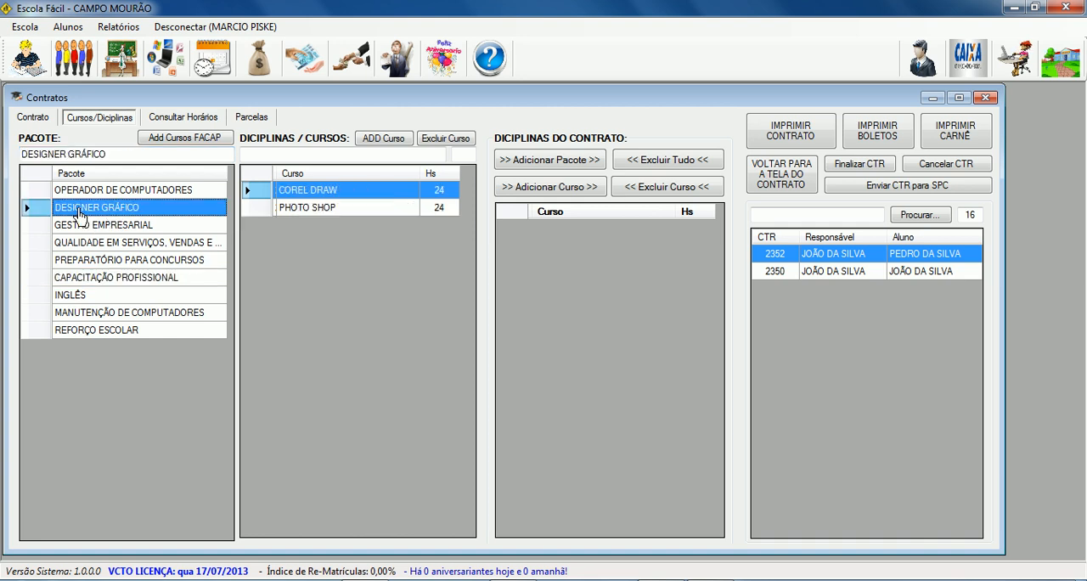
pyautogui.click(565, 165)
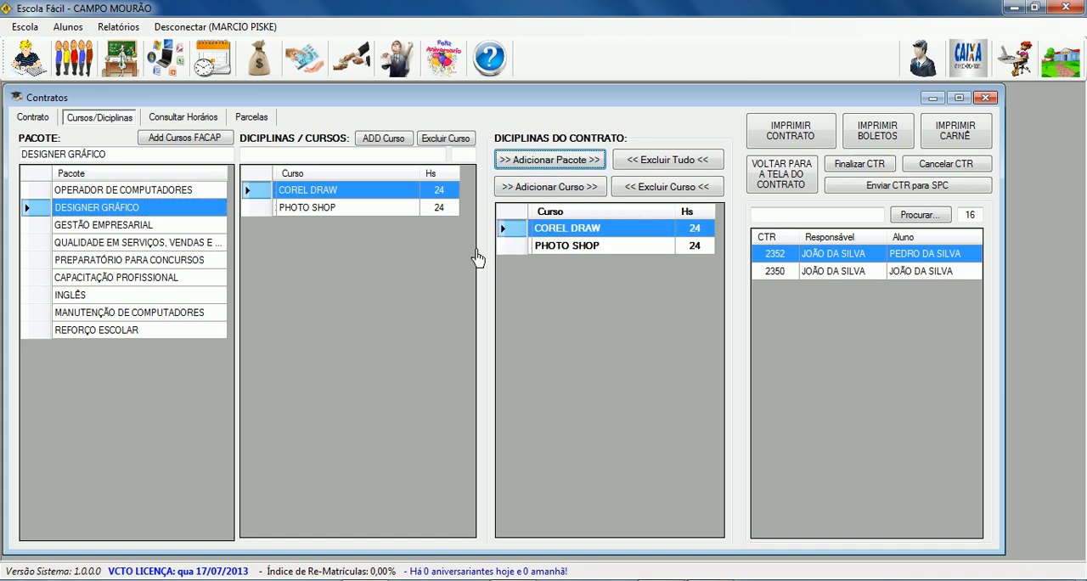
# Add the CAPACITAÇÃO PROFISSIONAL package to the contract and remove its PEDREIRO E MESTRE DE OBRAS course.
pyautogui.click(142, 283)
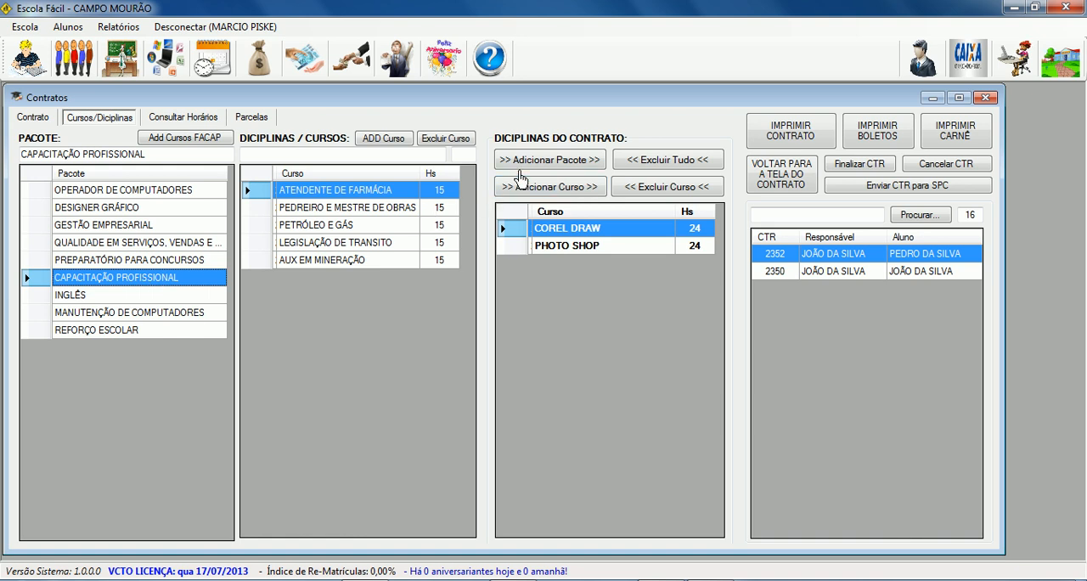
pyautogui.click(532, 161)
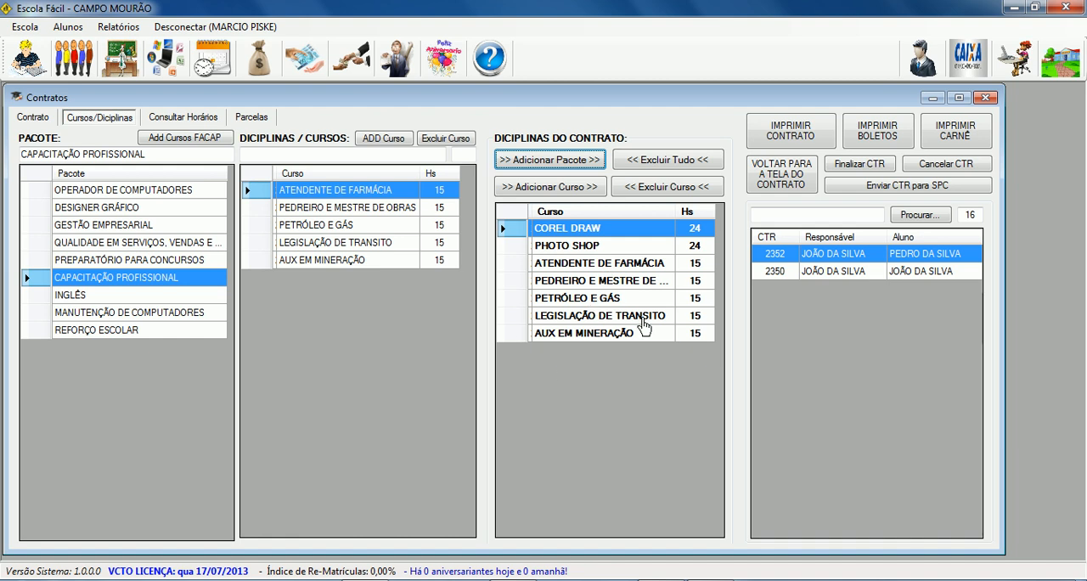
pyautogui.click(587, 288)
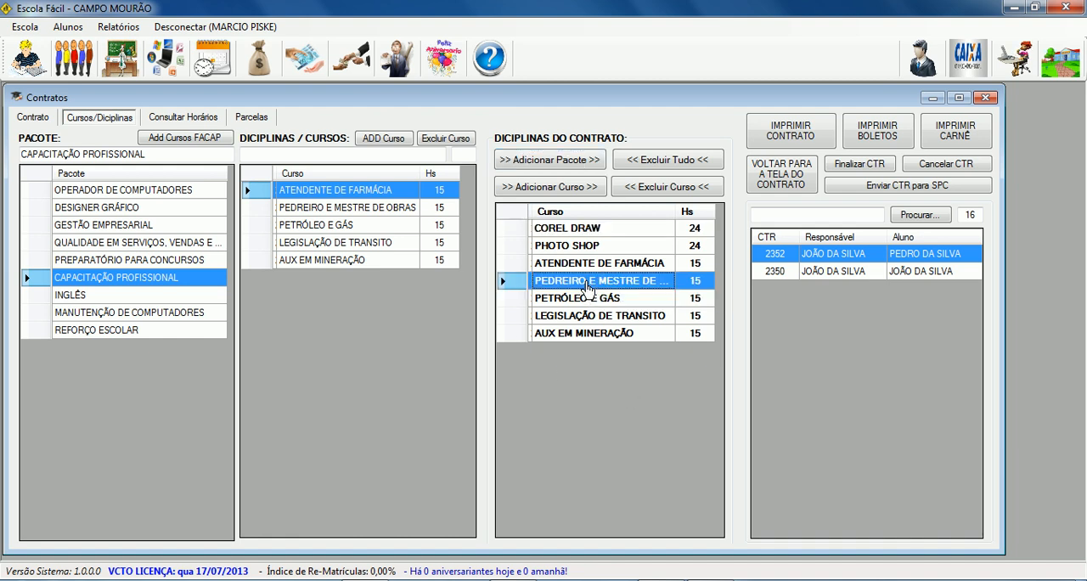
pyautogui.click(661, 189)
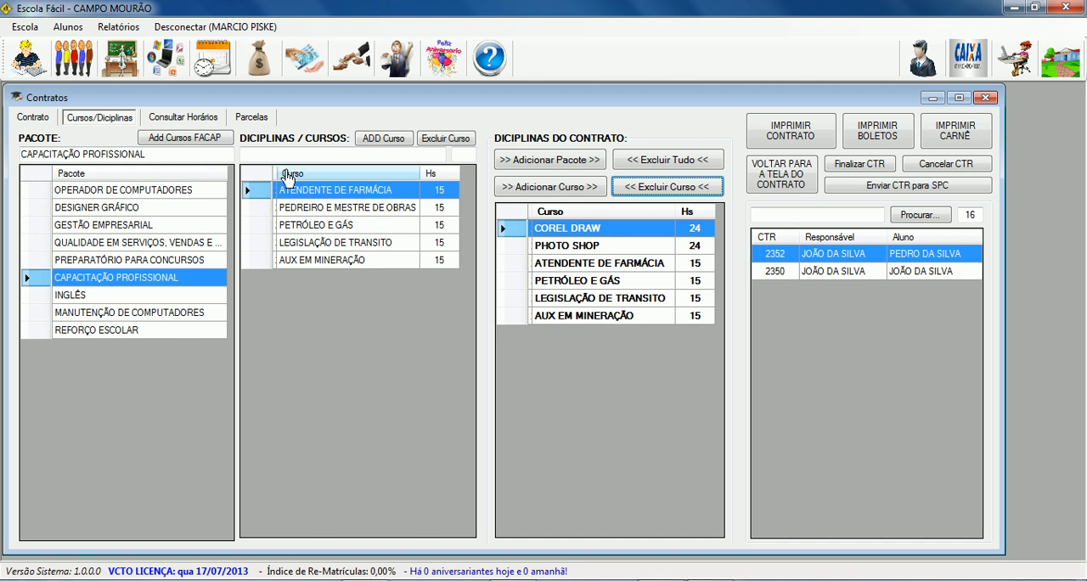
# Add the 2-Segunda, das 08h00 às 09h00 slot in INFORMÁTICA 1 to the student's schedule and check the students enrolled in it.
pyautogui.click(183, 119)
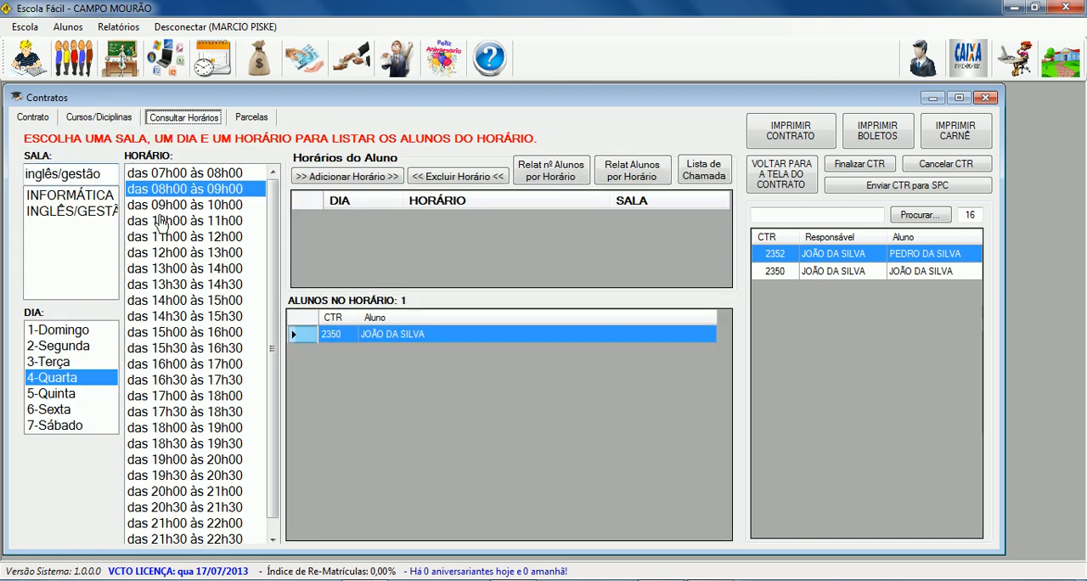
pyautogui.click(92, 200)
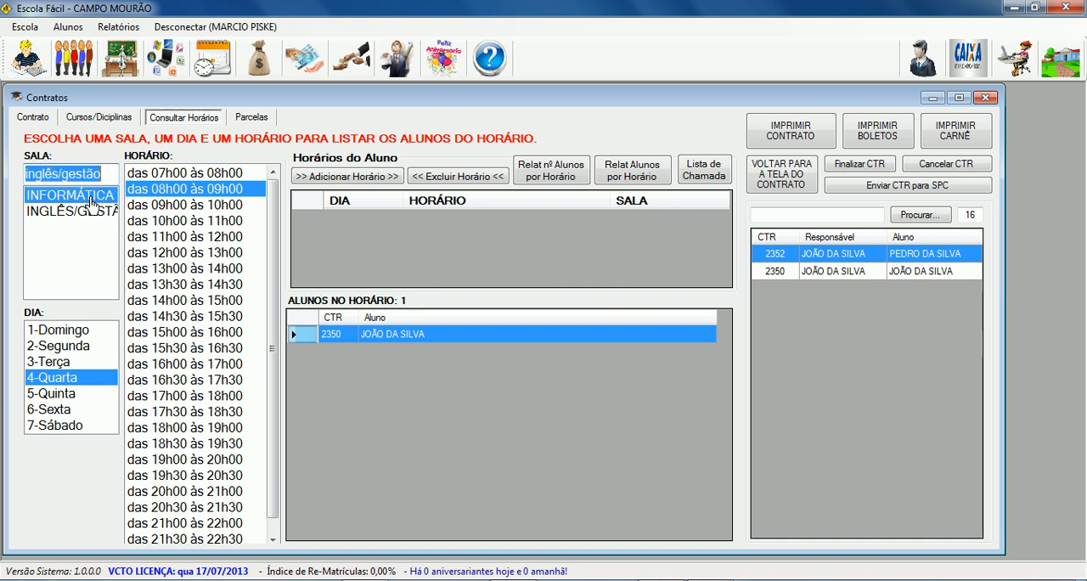
pyautogui.click(170, 192)
pyautogui.click(82, 350)
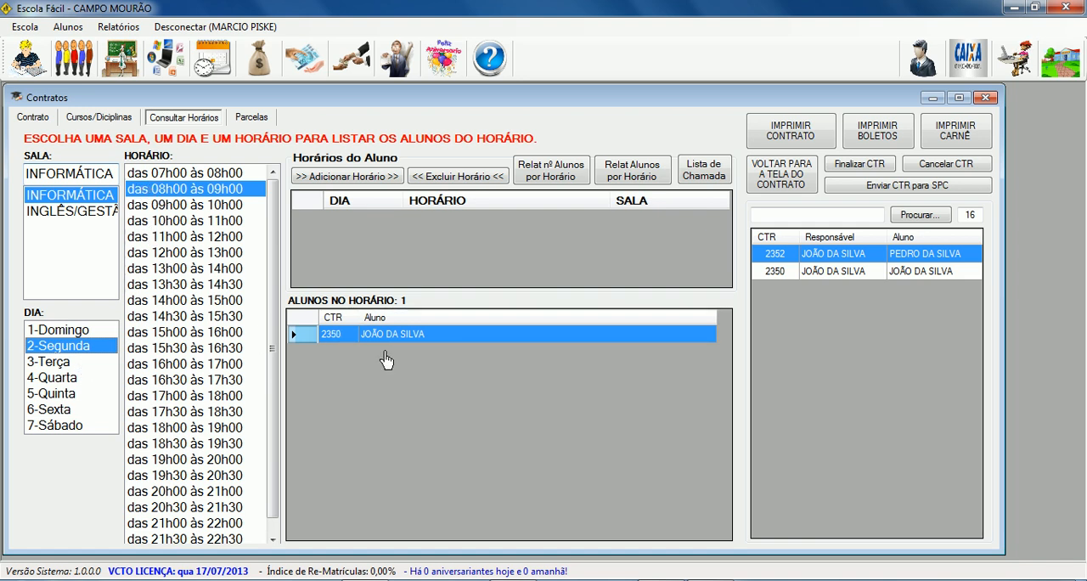
pyautogui.click(344, 180)
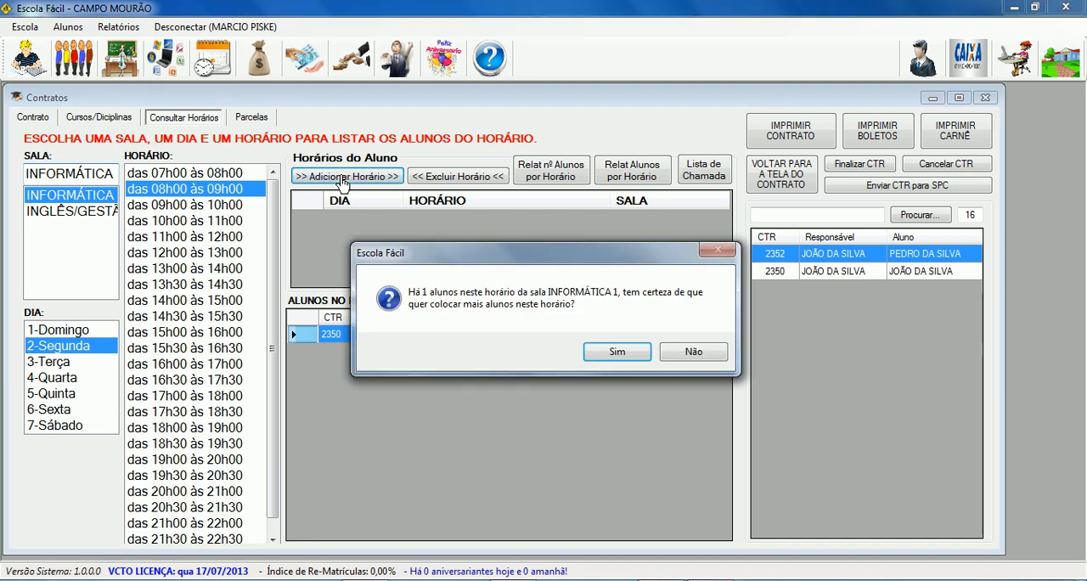
pyautogui.click(615, 351)
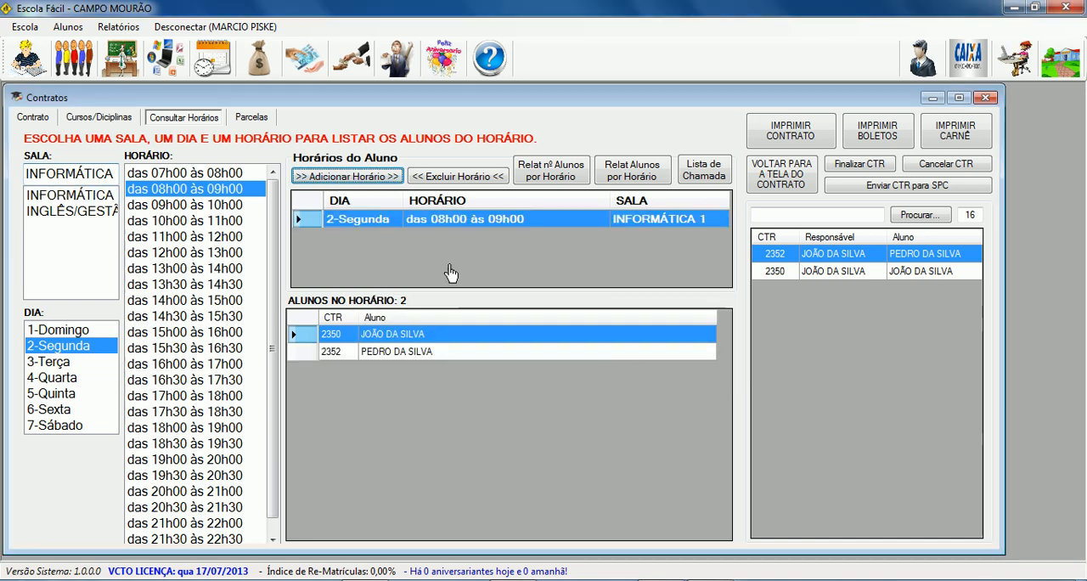
pyautogui.click(386, 352)
pyautogui.click(386, 338)
pyautogui.click(387, 350)
pyautogui.click(388, 339)
pyautogui.click(389, 353)
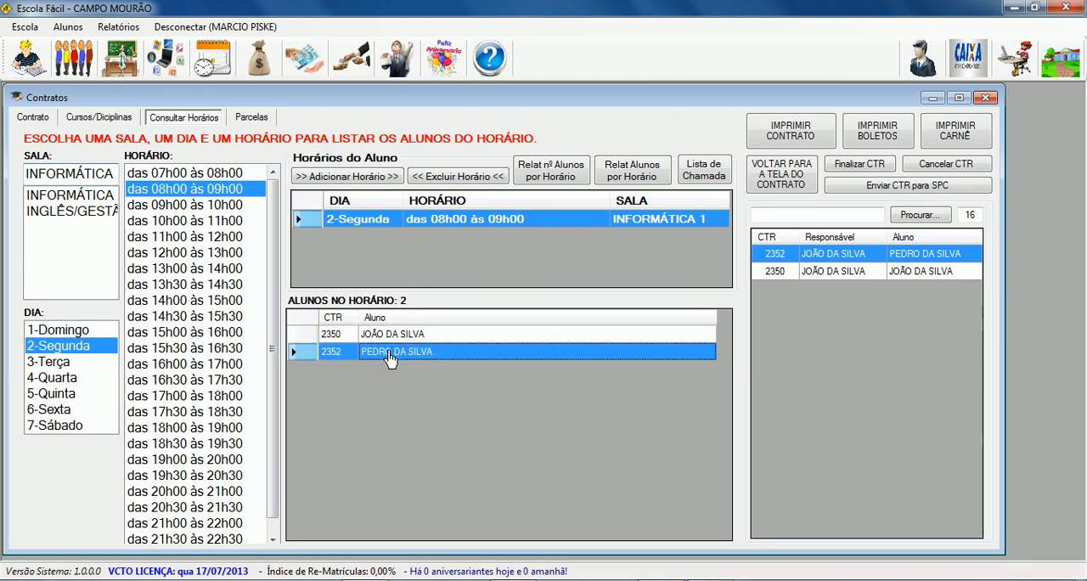
# Add the 2-Segunda, das 09h00 às 10h00 slot in INFORMÁTICA 1 to the student's schedule despite the existing enrolment.
pyautogui.click(181, 206)
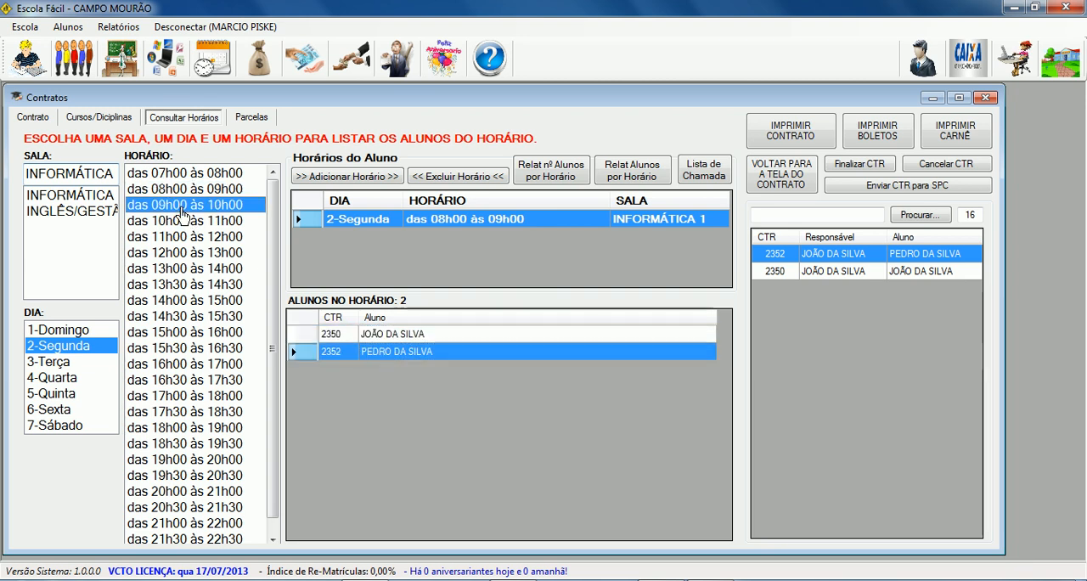
pyautogui.click(346, 176)
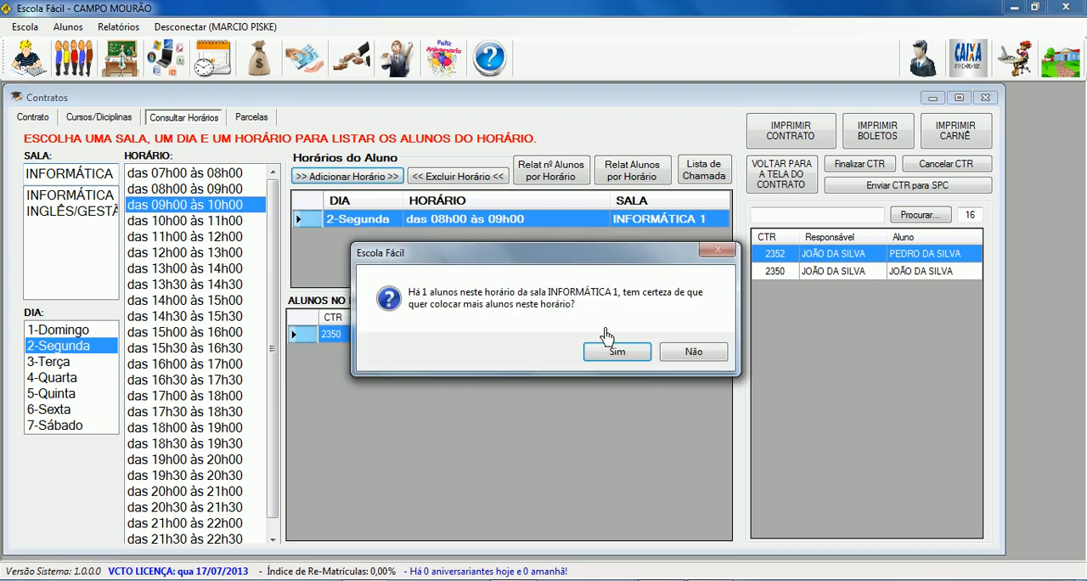
pyautogui.click(617, 355)
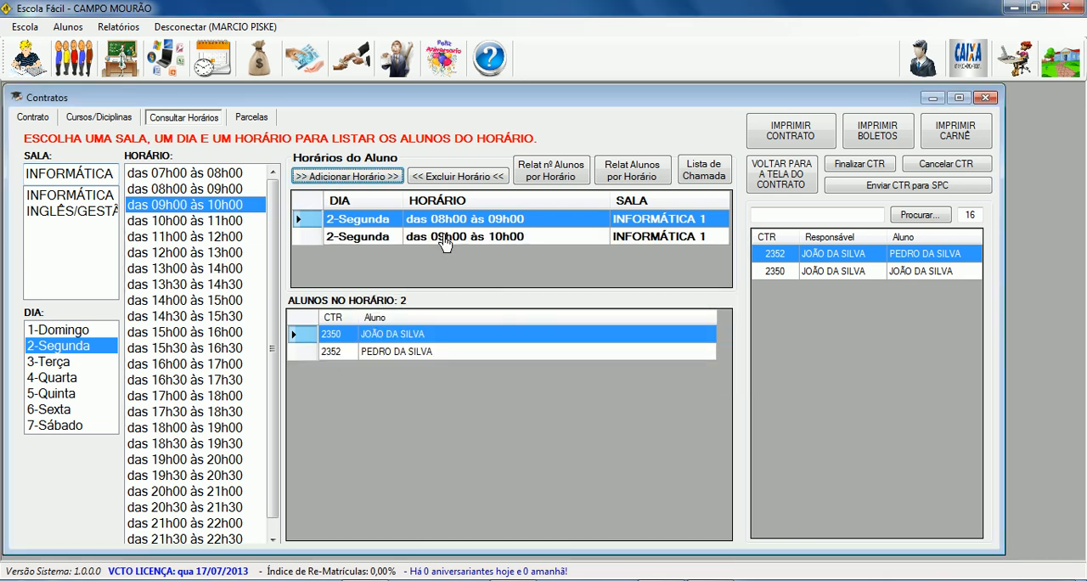
# Review the new contract's schedule slots, total course hours, weekly hours and course duration in months.
pyautogui.click(443, 241)
pyautogui.click(450, 221)
pyautogui.click(453, 241)
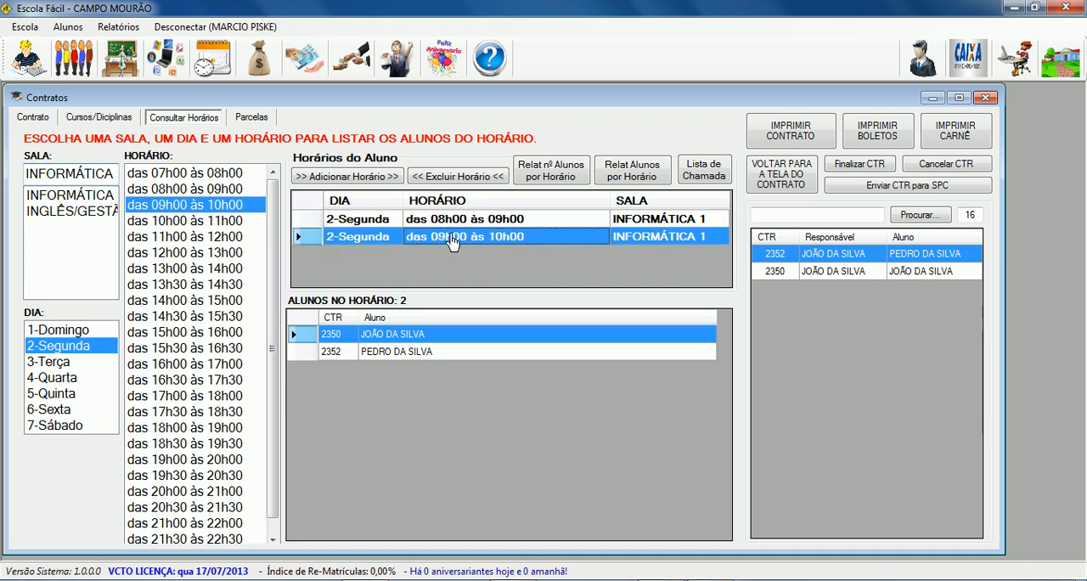
pyautogui.click(251, 120)
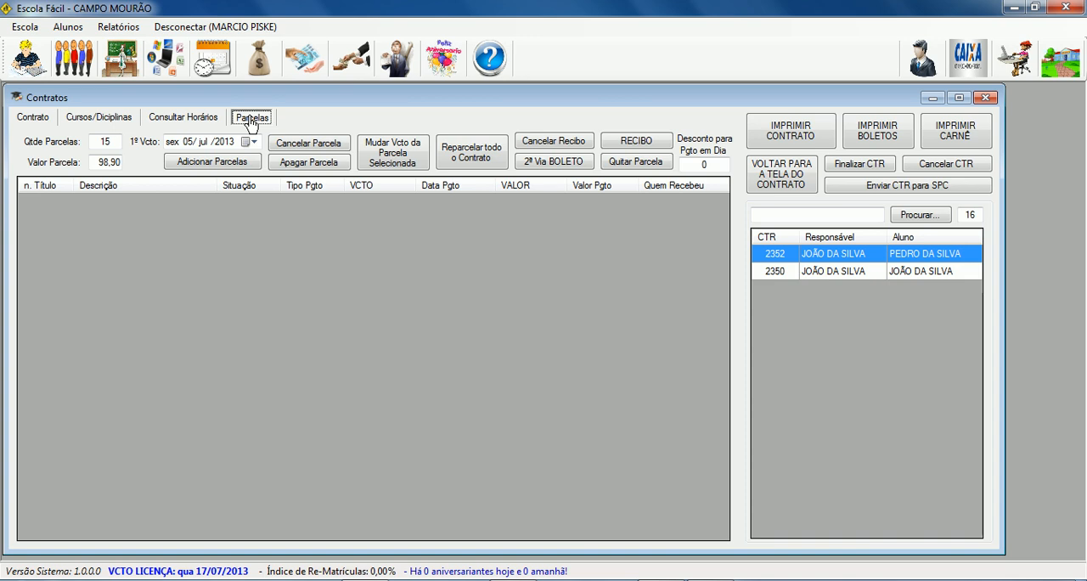
pyautogui.doubleClick(108, 146)
pyautogui.click(35, 120)
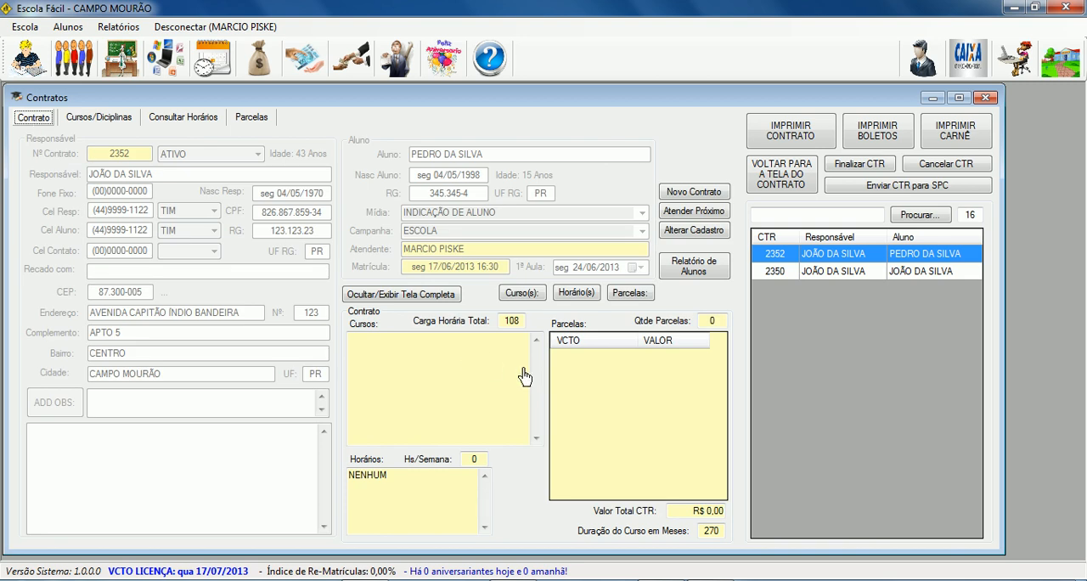
pyautogui.doubleClick(513, 321)
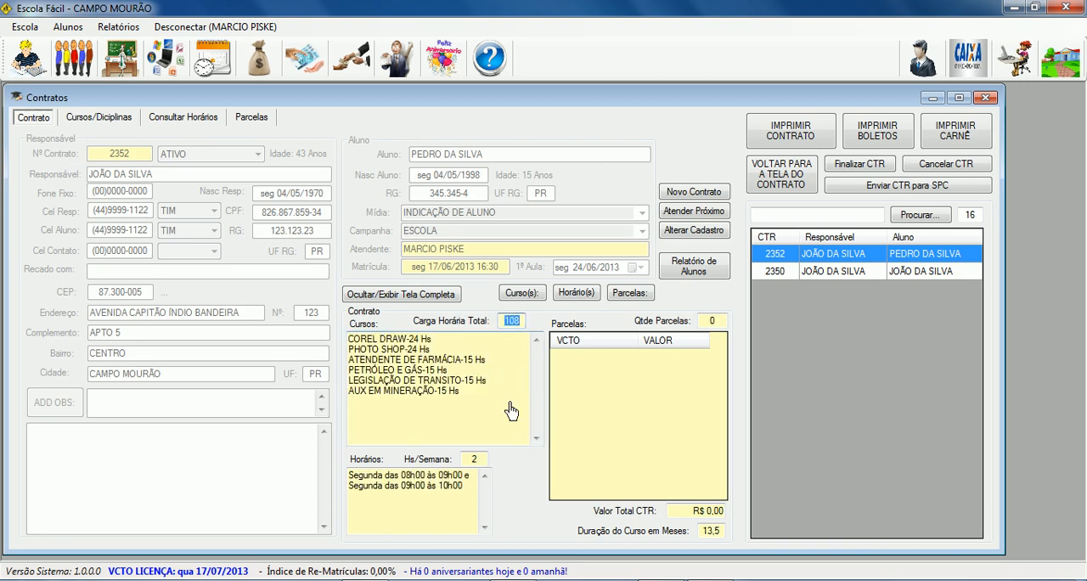
pyautogui.doubleClick(476, 461)
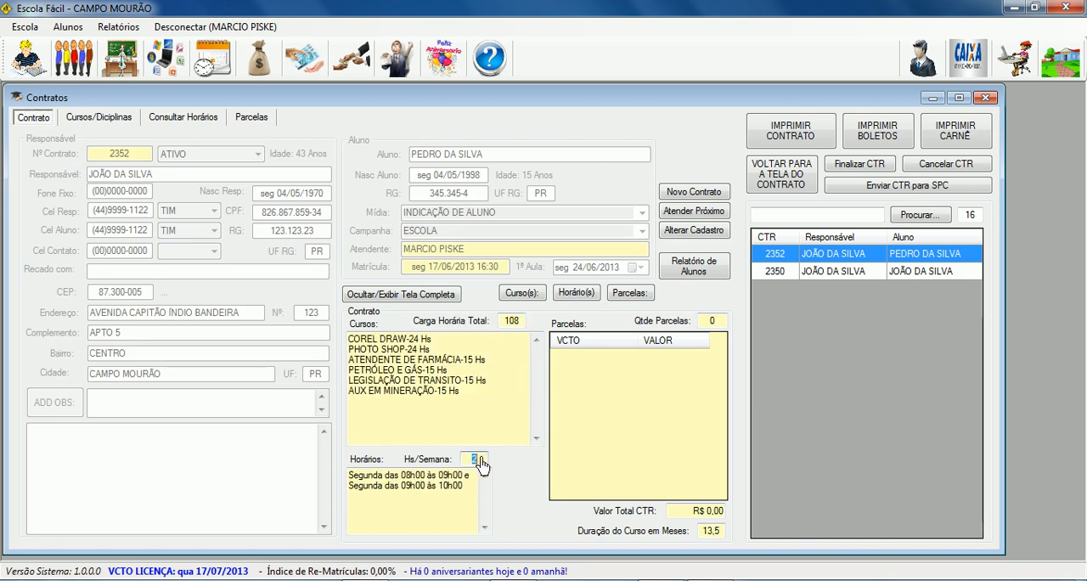
pyautogui.doubleClick(709, 532)
# Add 15 installments of 88,90 to the new contract, with the first due date on 05/07/2013.
pyautogui.click(252, 117)
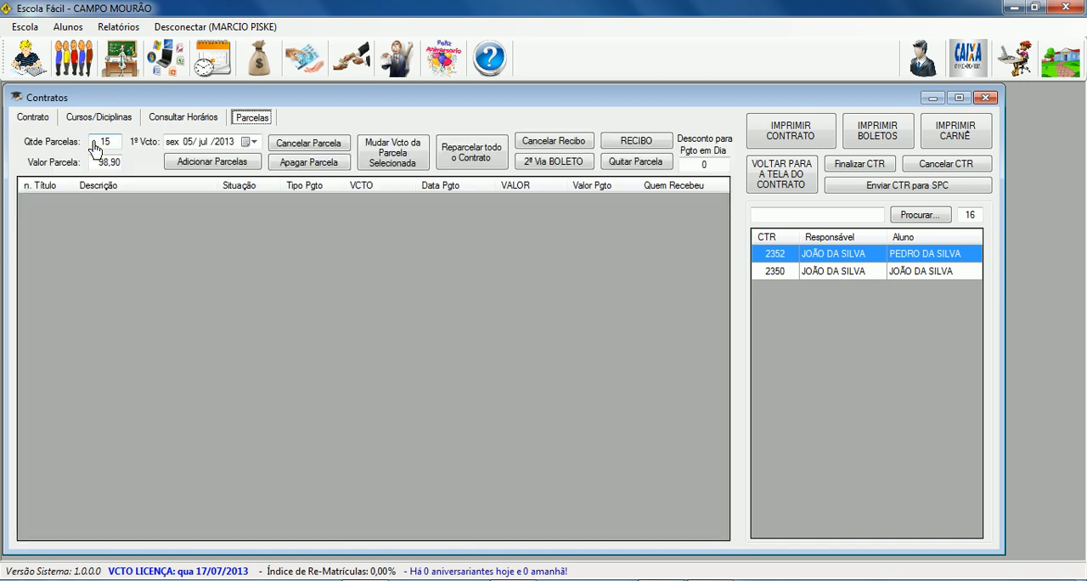
pyautogui.doubleClick(116, 146)
pyautogui.doubleClick(100, 163)
pyautogui.moveTo(99, 163); pyautogui.dragTo(105, 163)
pyautogui.click(254, 142)
pyautogui.click(257, 144)
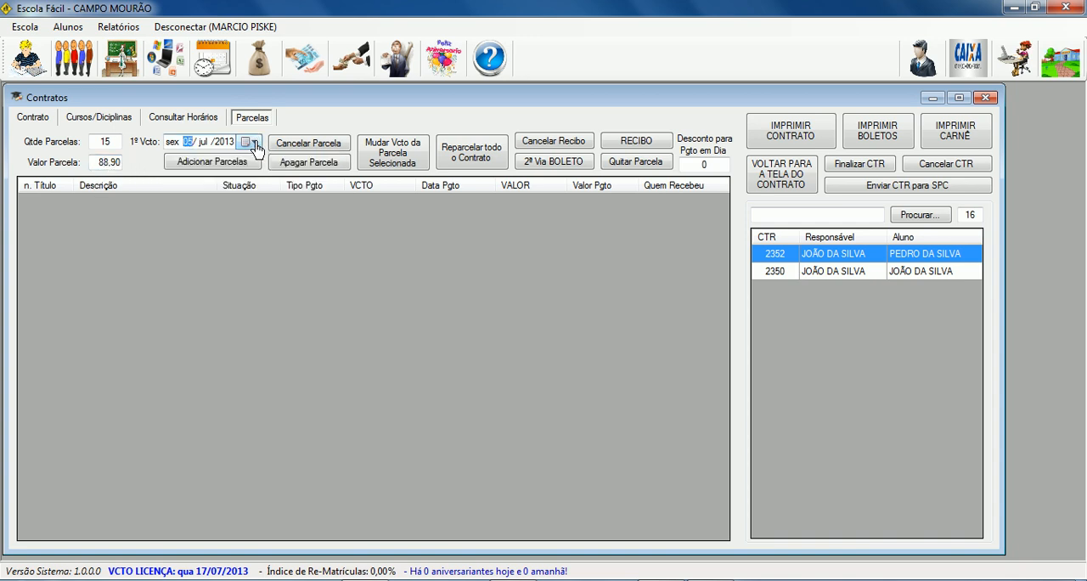
pyautogui.click(218, 167)
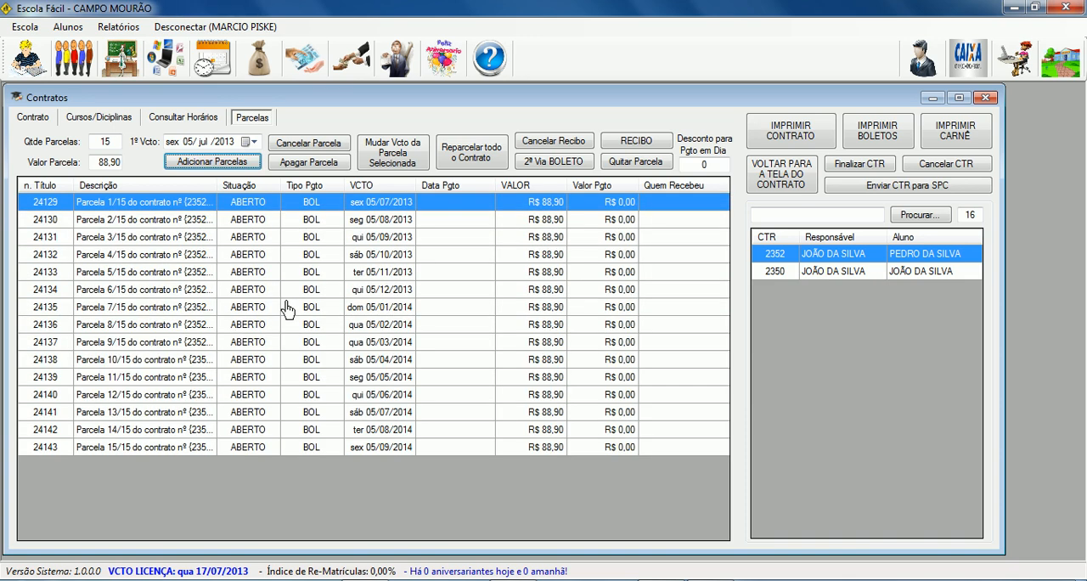
# Preview the new contract's printout at 150% zoom and close the preview.
pyautogui.click(788, 138)
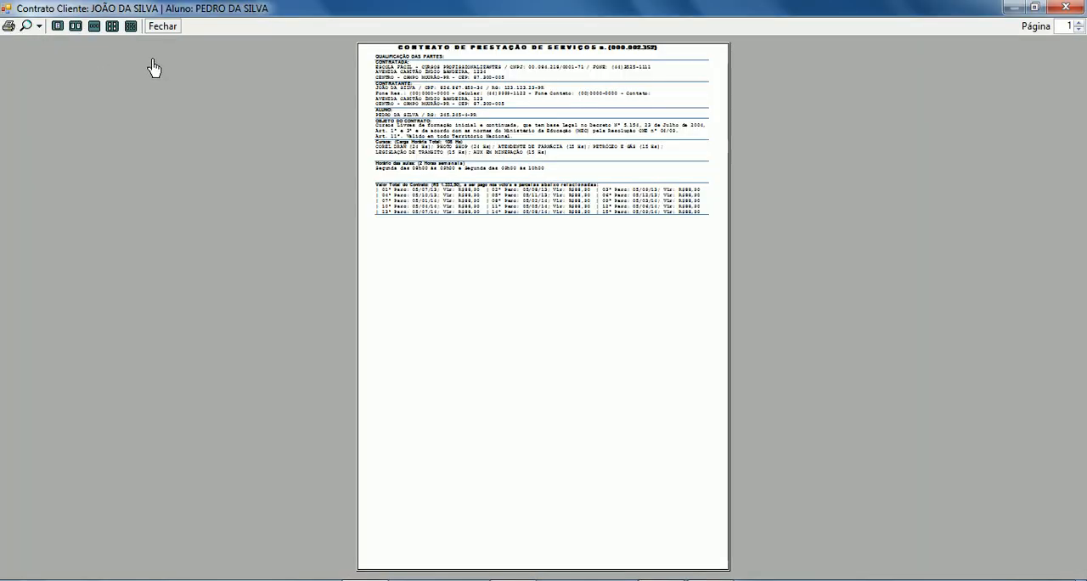
pyautogui.click(39, 27)
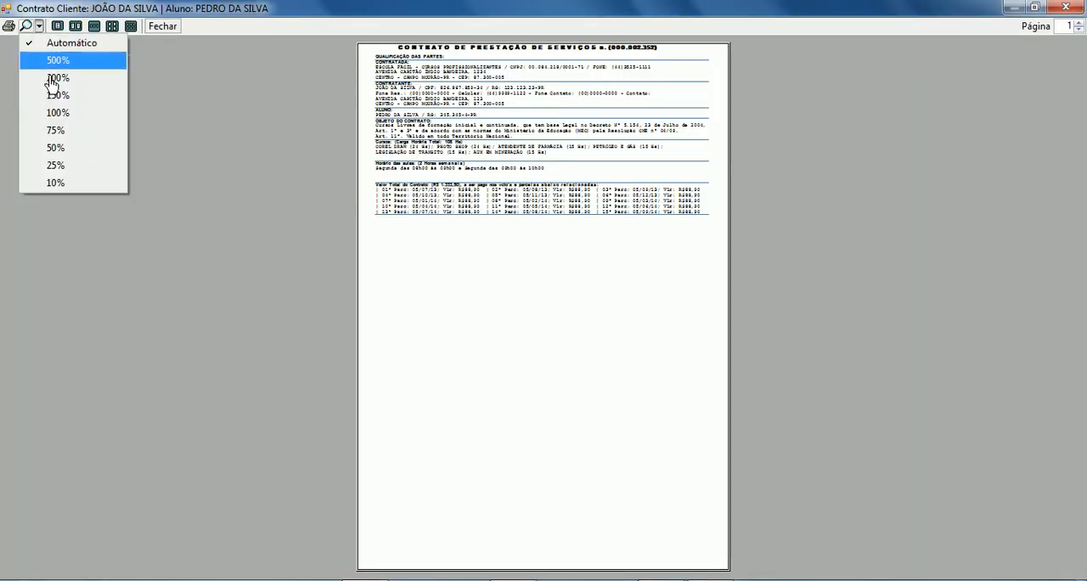
pyautogui.click(71, 106)
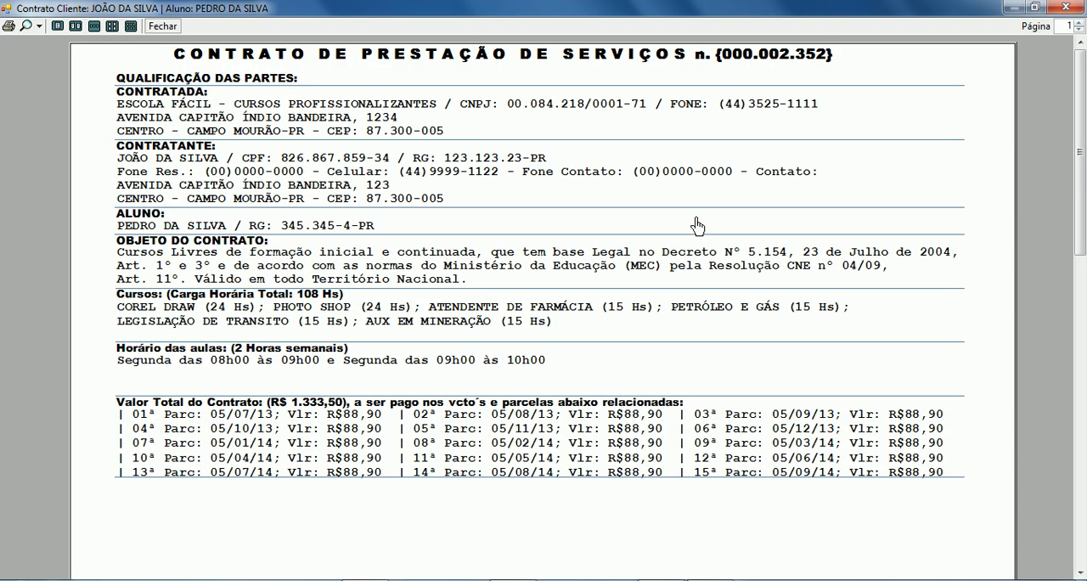
pyautogui.click(1065, 7)
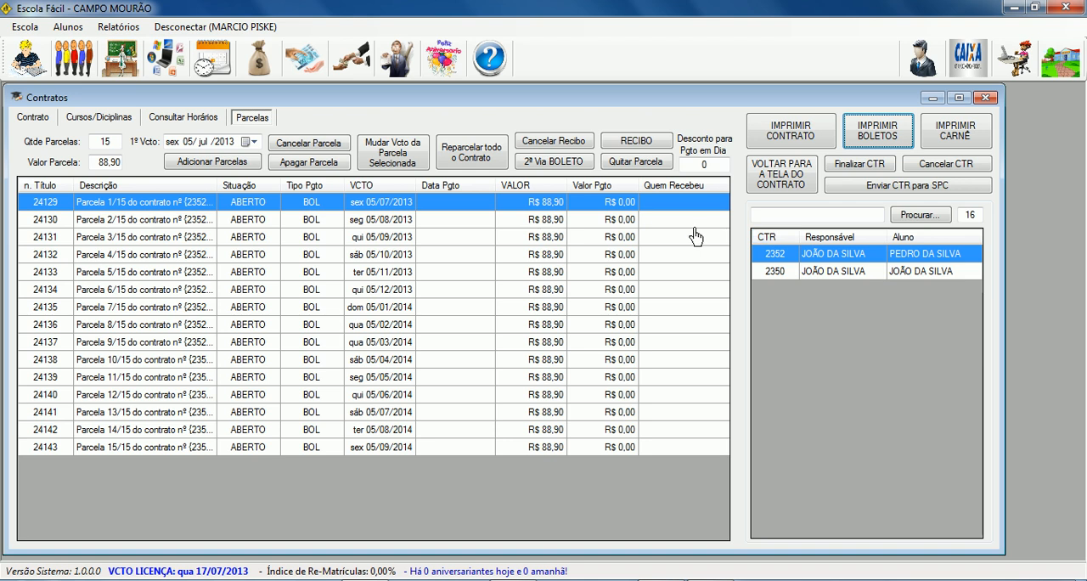
# Search the contract list by the new student's first name and by the surname shared by both students.
pyautogui.click(843, 271)
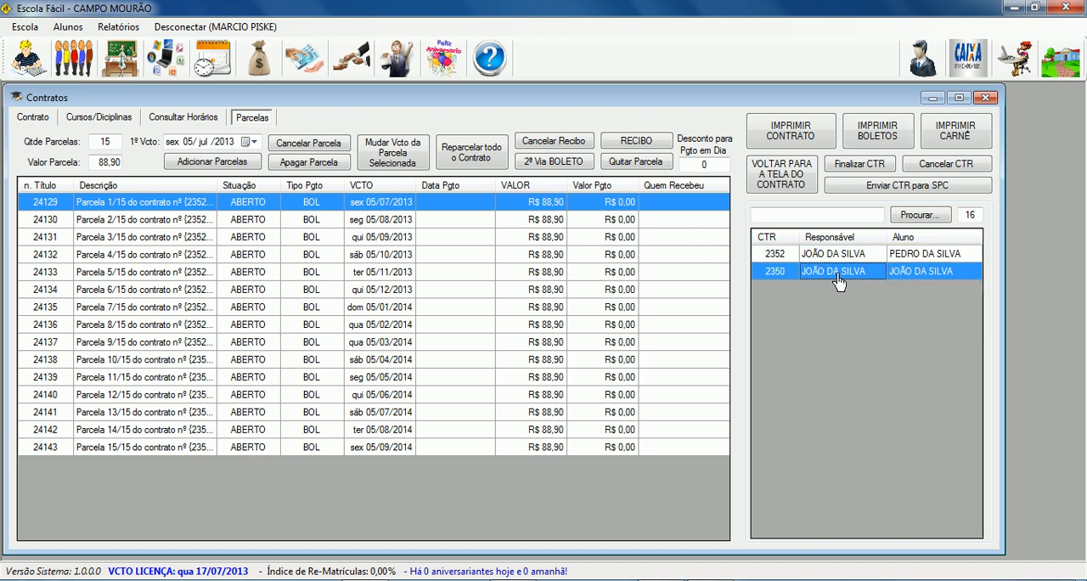
pyautogui.click(845, 254)
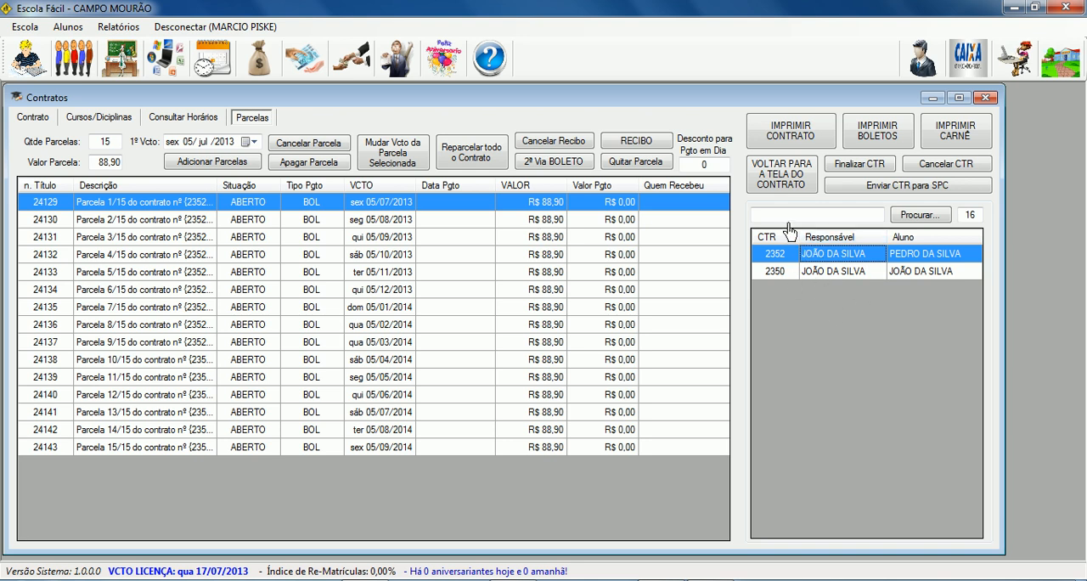
pyautogui.click(821, 219)
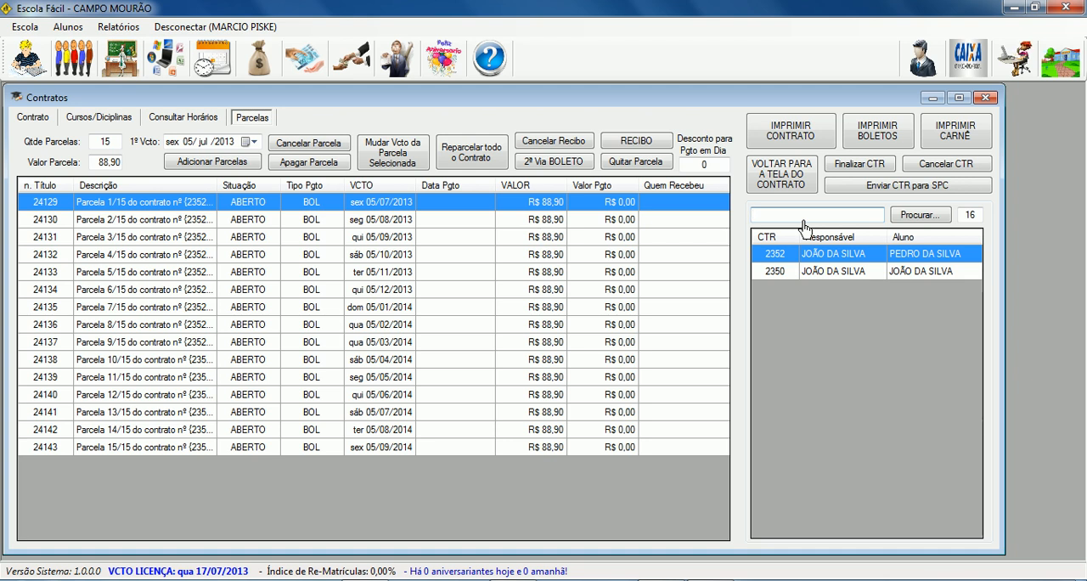
pyautogui.write('pedro')
pyautogui.click(914, 217)
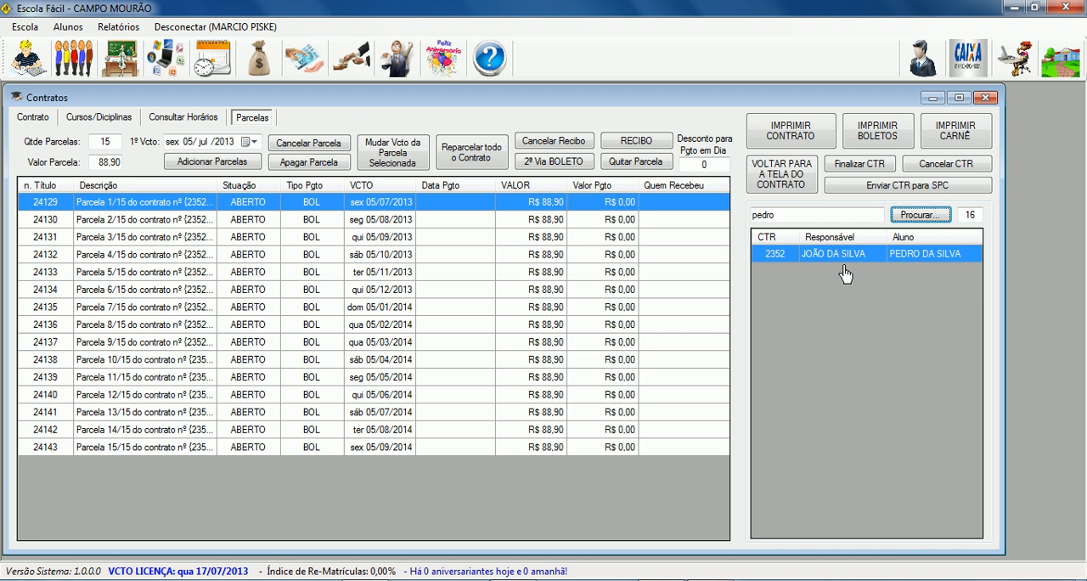
pyautogui.doubleClick(791, 217)
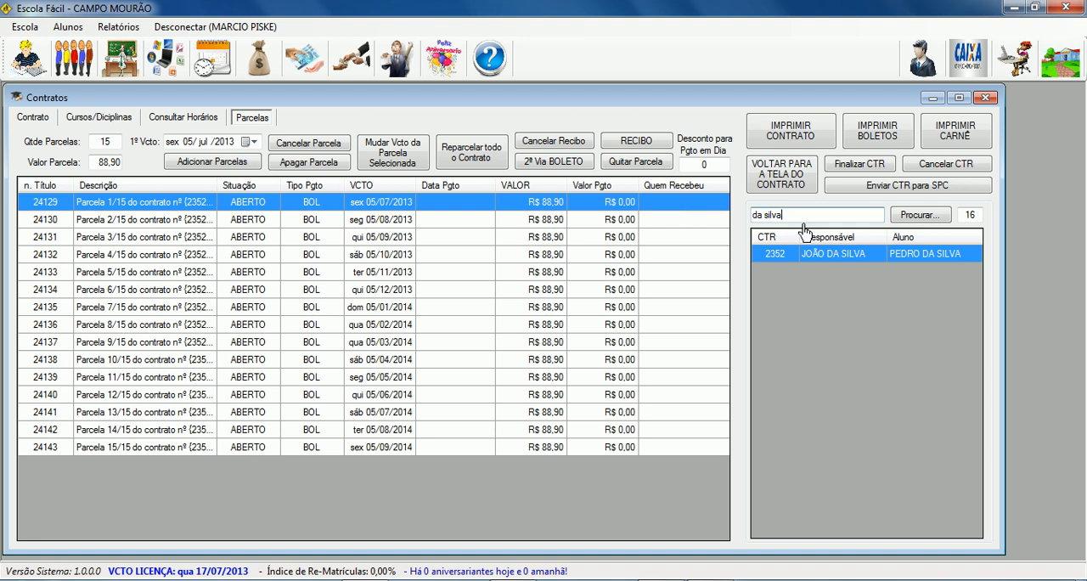
pyautogui.click(913, 215)
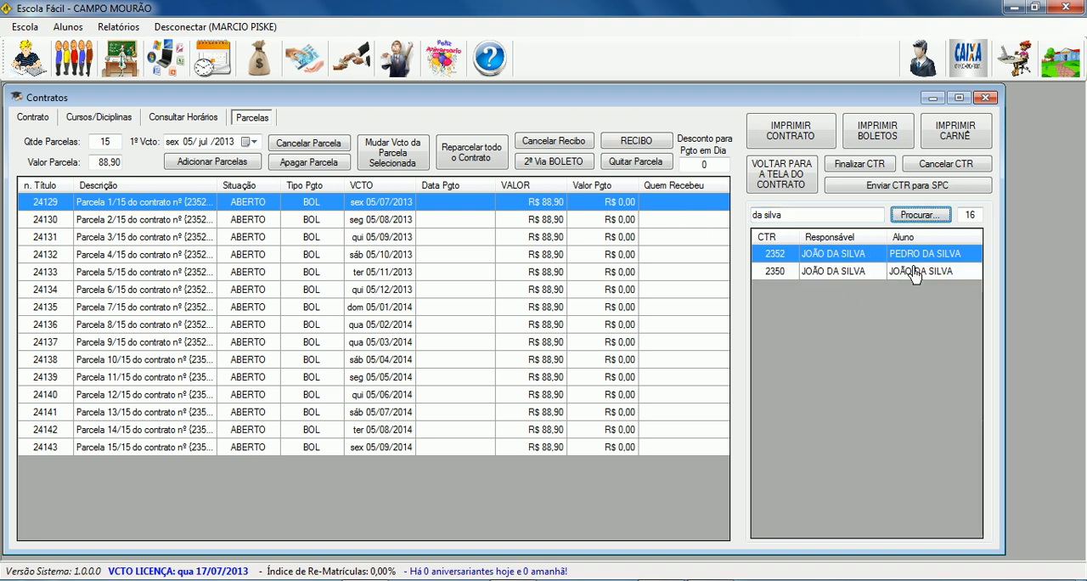
# Compare the class schedules and courses of the two contracts, and check the earlier contract's installments.
pyautogui.click(819, 274)
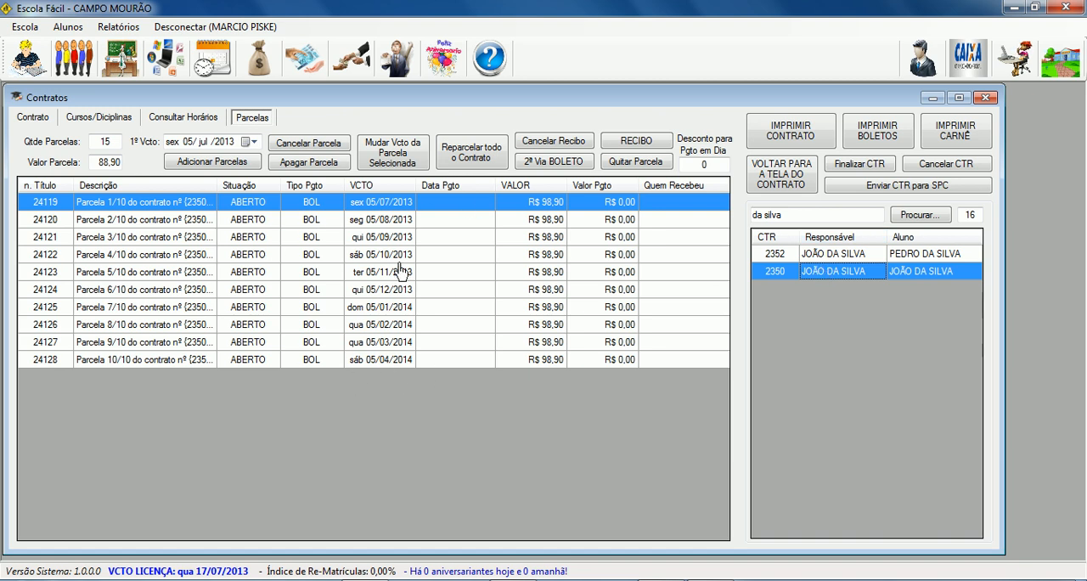
pyautogui.click(183, 118)
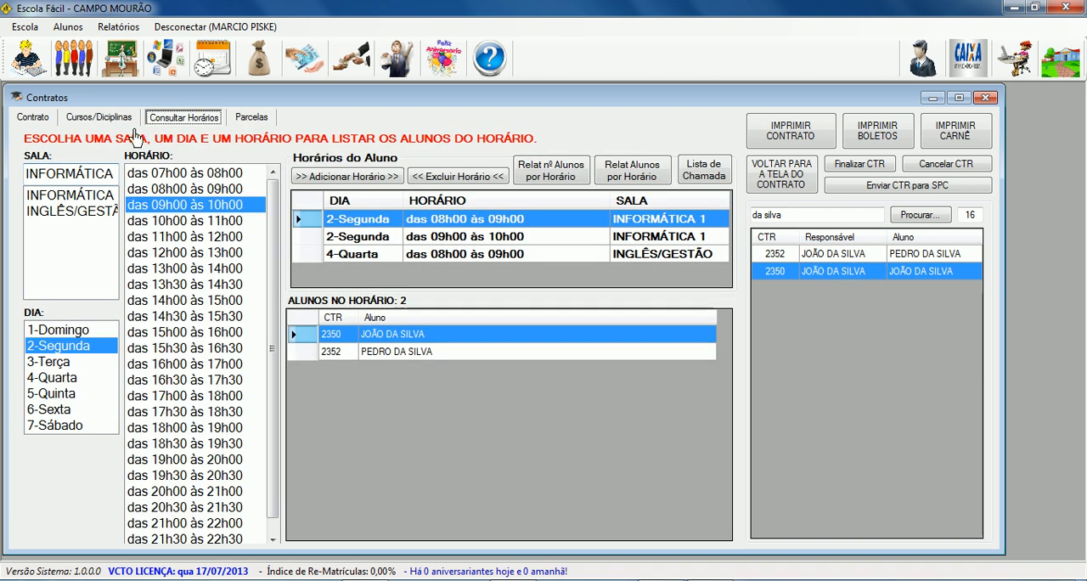
pyautogui.click(819, 254)
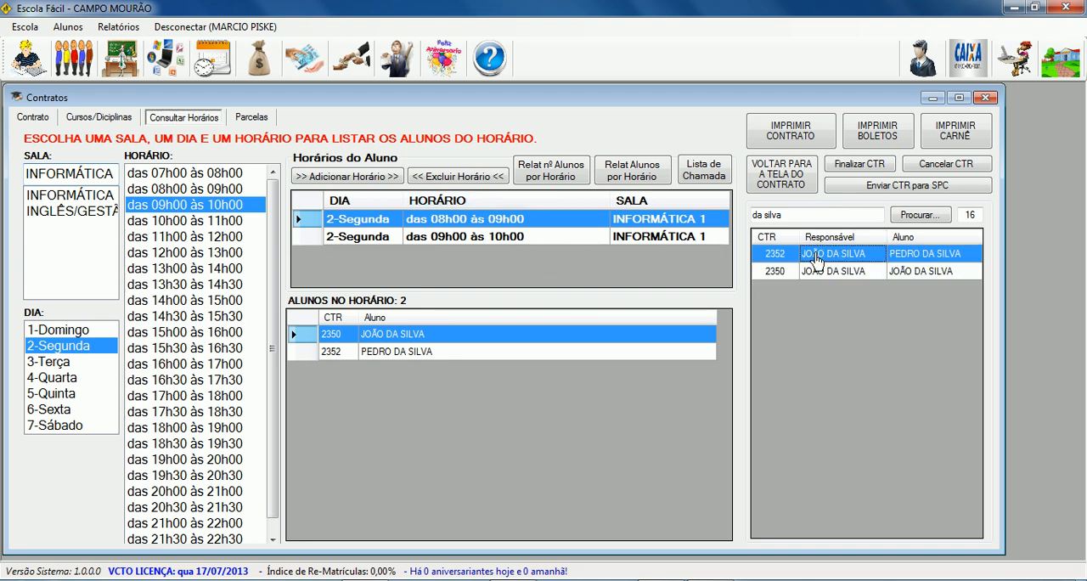
pyautogui.click(819, 272)
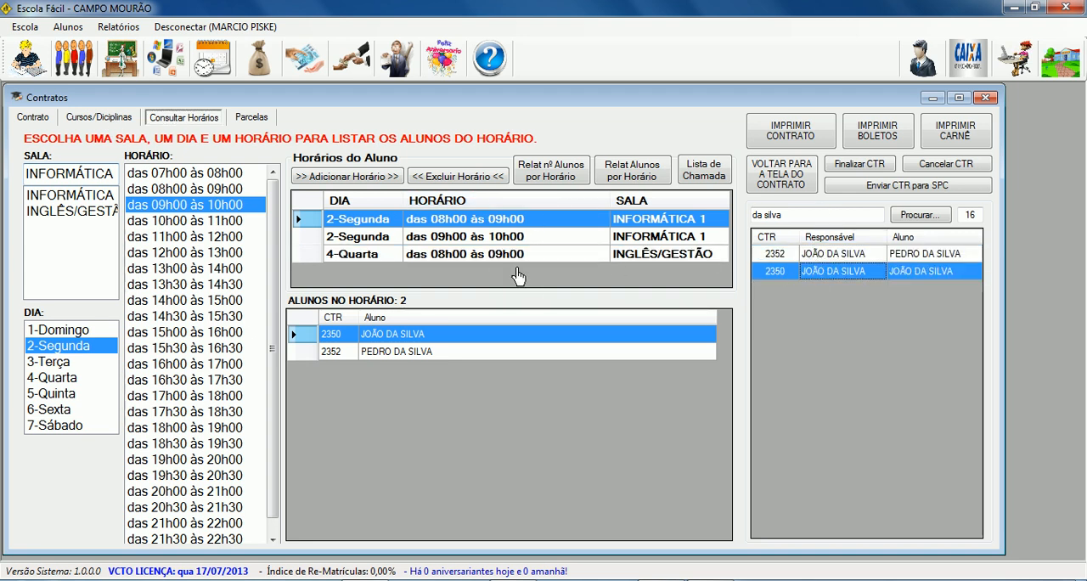
pyautogui.click(102, 119)
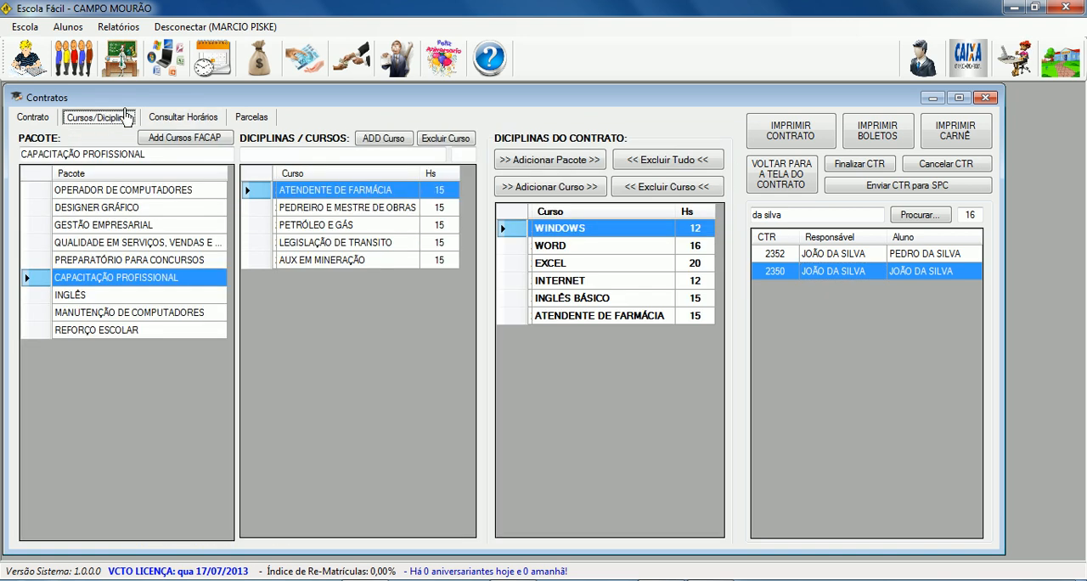
pyautogui.click(767, 255)
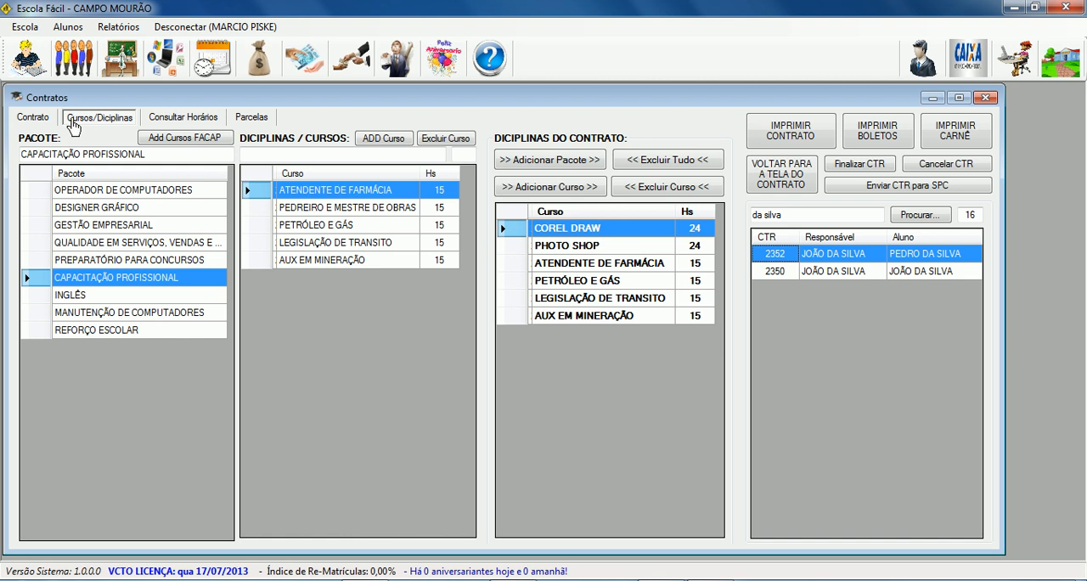
# Review the summaries of both contracts, checking the earlier one's courses, class times, installments, total value and duration.
pyautogui.click(34, 118)
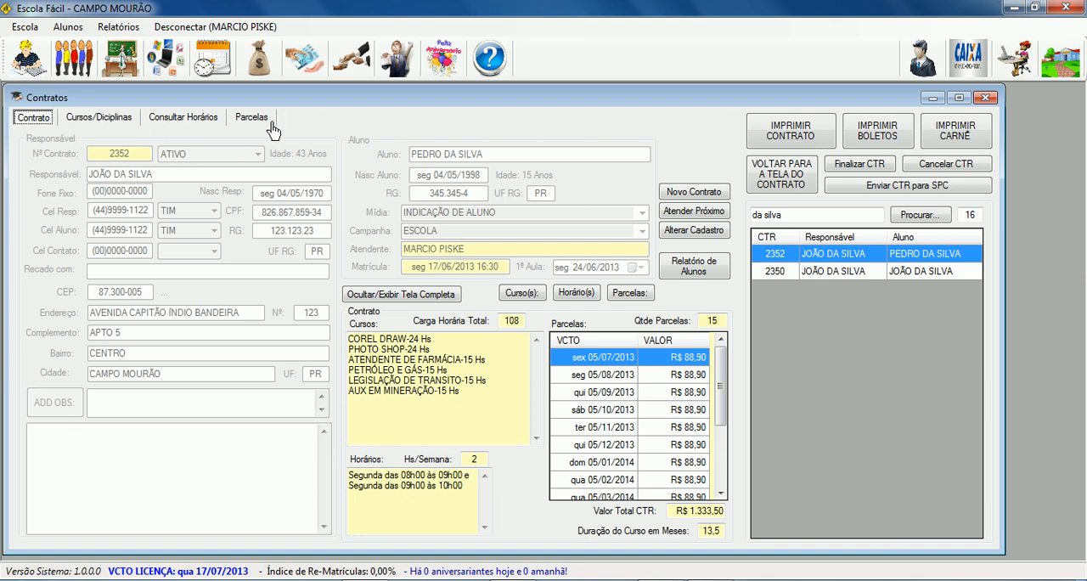
pyautogui.click(835, 274)
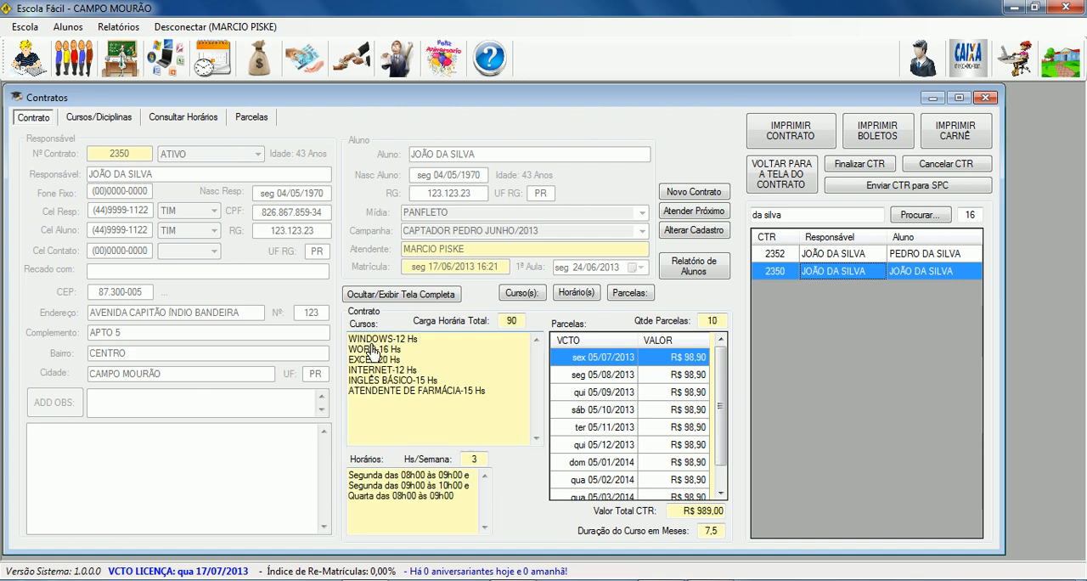
pyautogui.moveTo(351, 342); pyautogui.dragTo(530, 431)
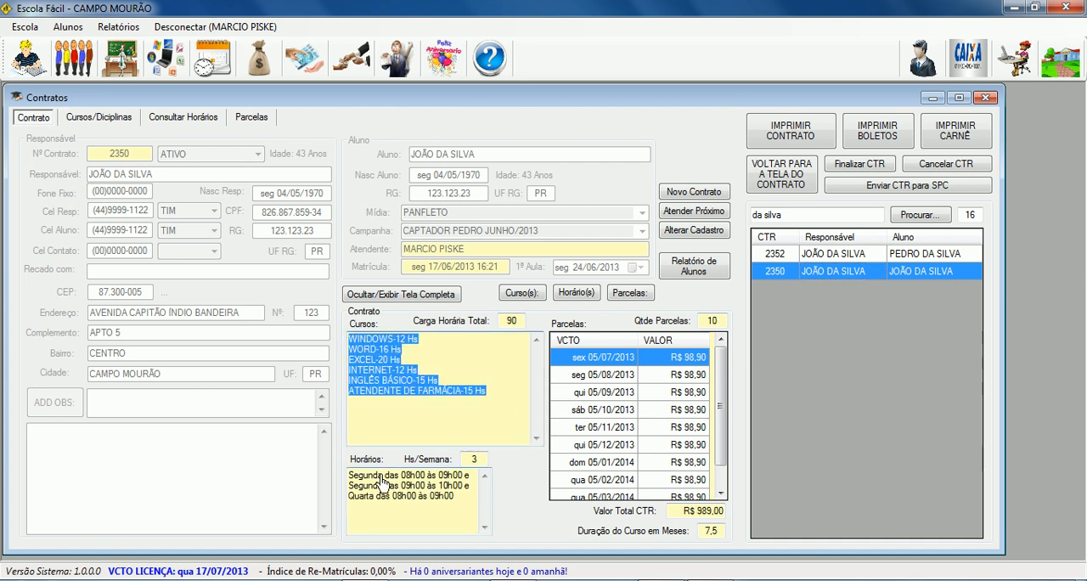
pyautogui.moveTo(372, 475); pyautogui.dragTo(439, 507)
pyautogui.click(619, 374)
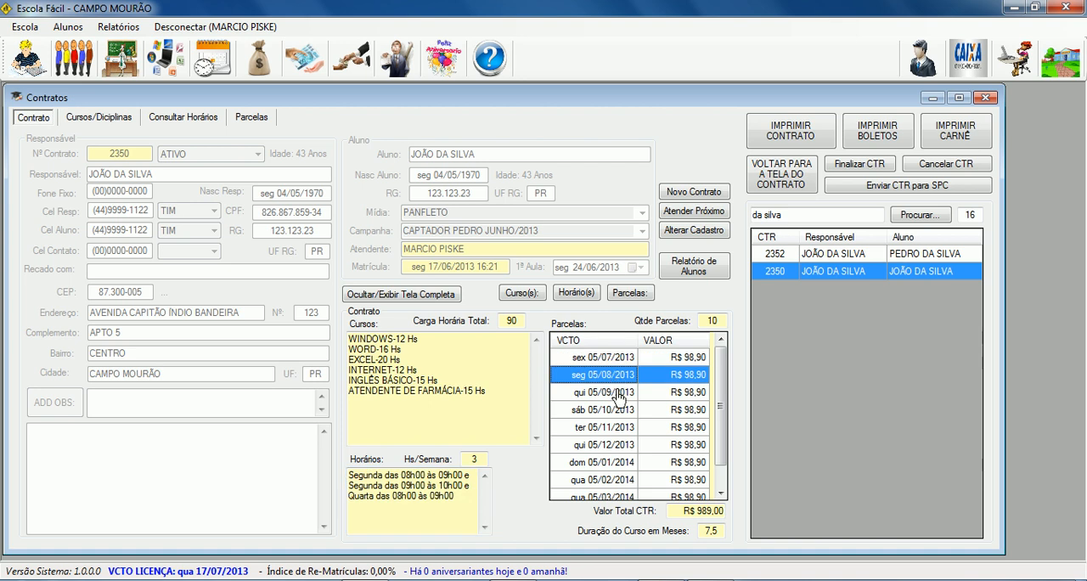
pyautogui.click(621, 393)
pyautogui.moveTo(682, 511); pyautogui.dragTo(732, 531)
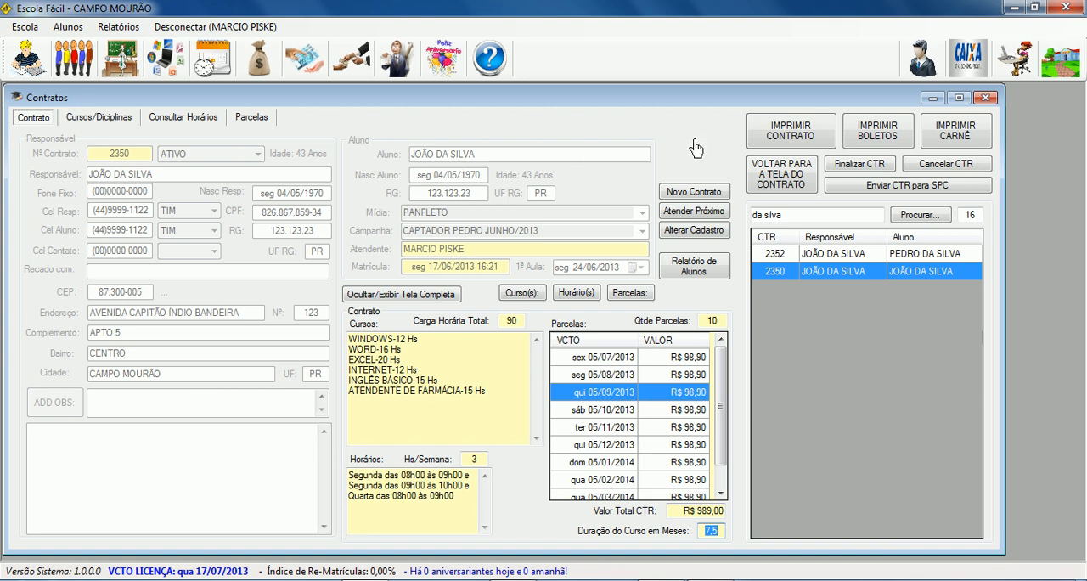
# Preview the earlier contract's boletos, dismissing the missing bank data notice, and view them at 150% zoom.
pyautogui.click(888, 143)
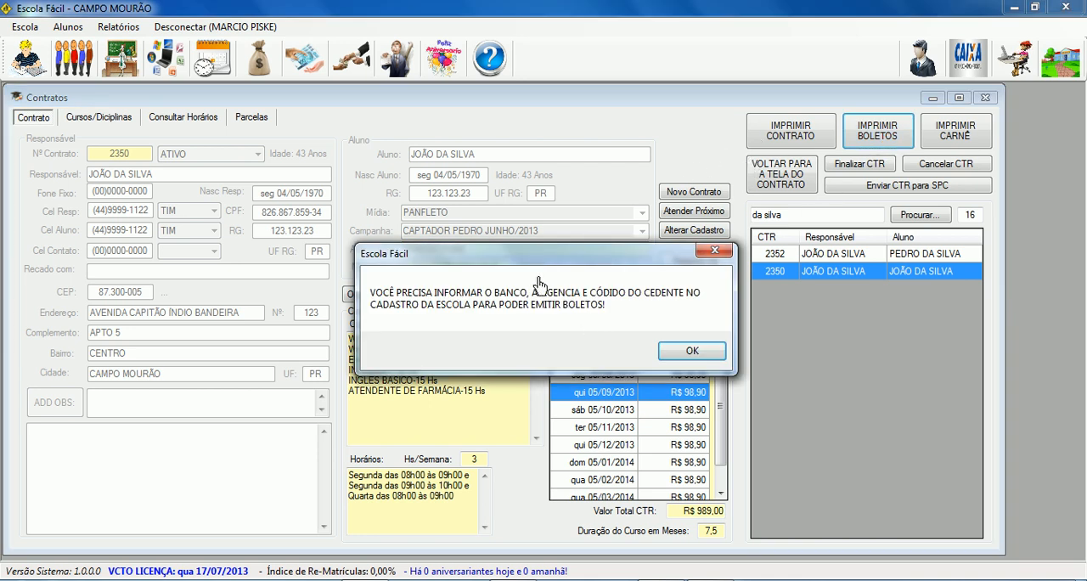
pyautogui.click(690, 352)
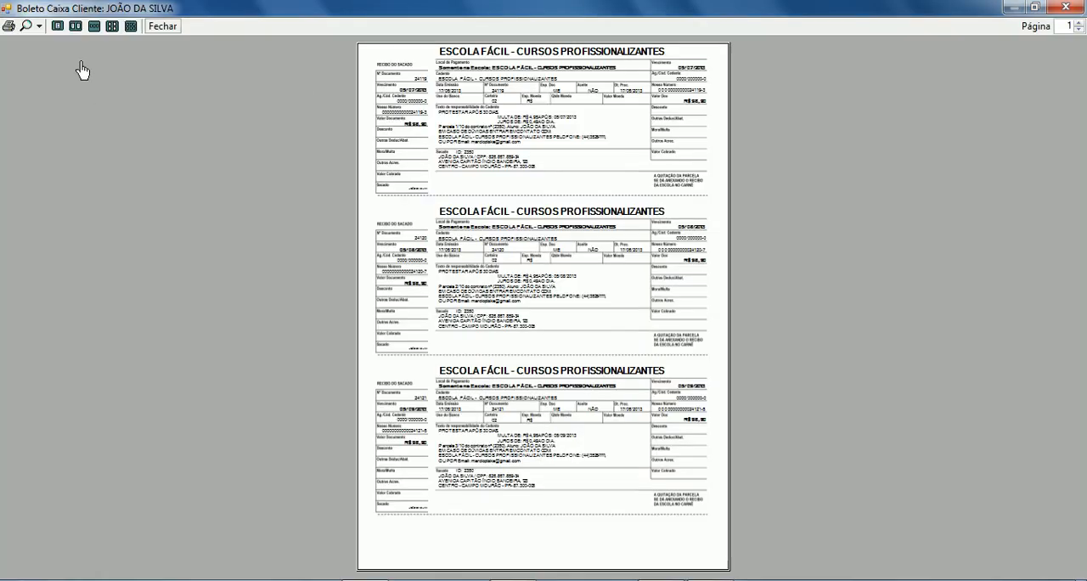
pyautogui.click(39, 26)
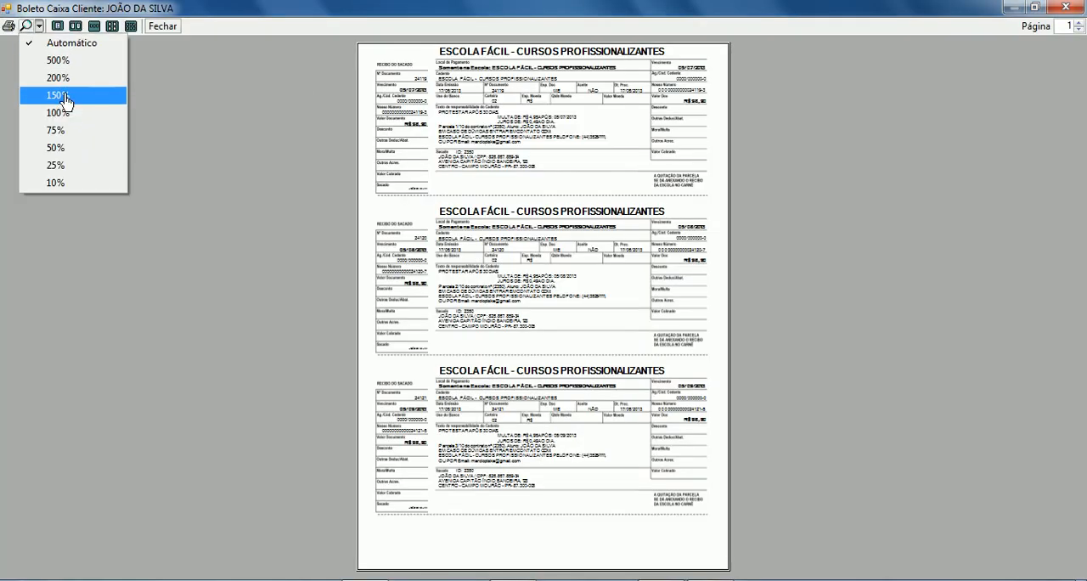
pyautogui.click(60, 95)
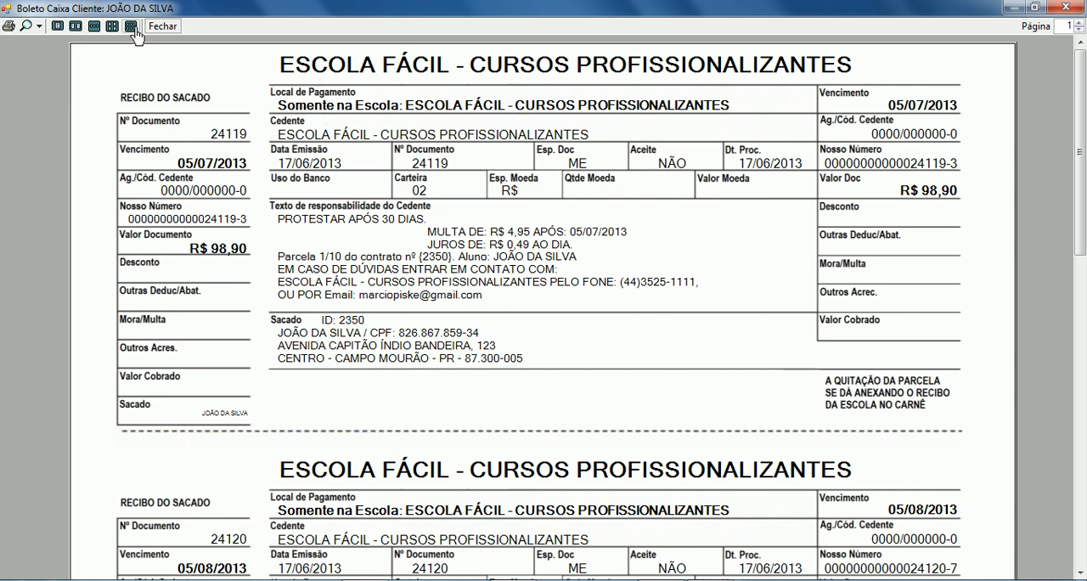
# View the boletos in a three-page layout at 75% and 50% zoom, and close the preview.
pyautogui.click(94, 26)
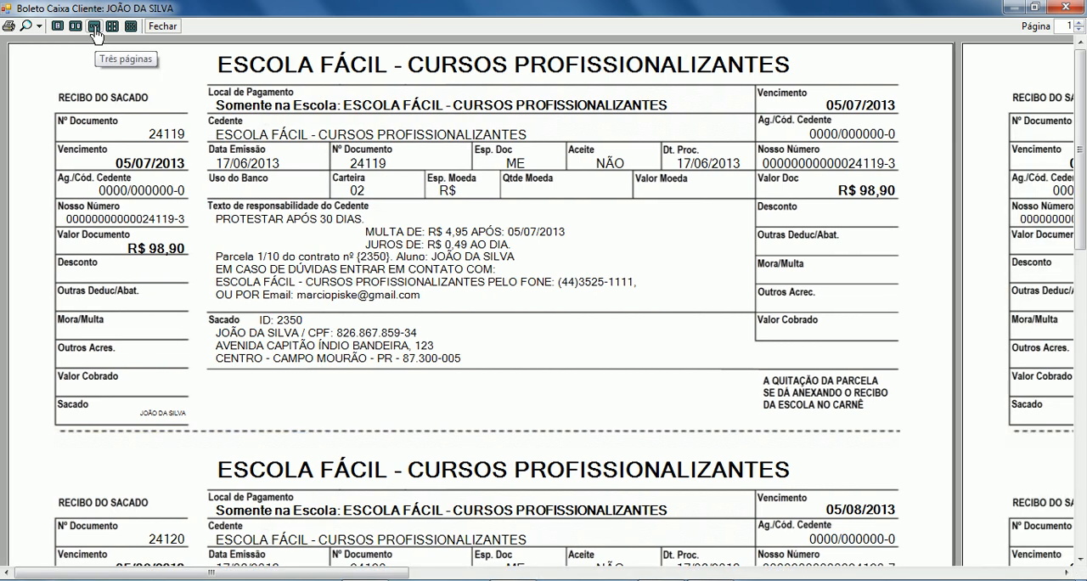
pyautogui.click(39, 27)
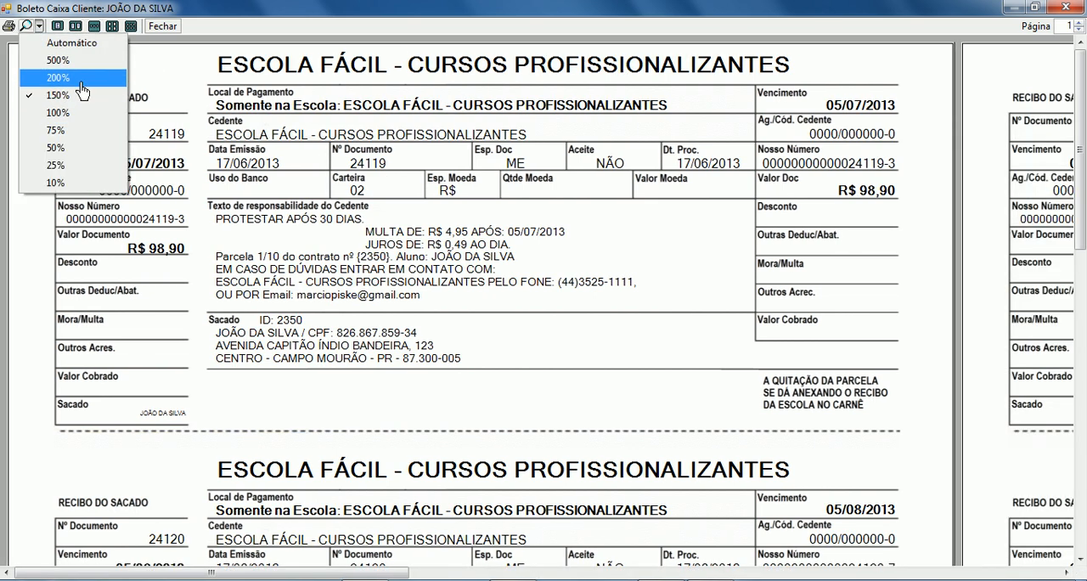
pyautogui.click(83, 132)
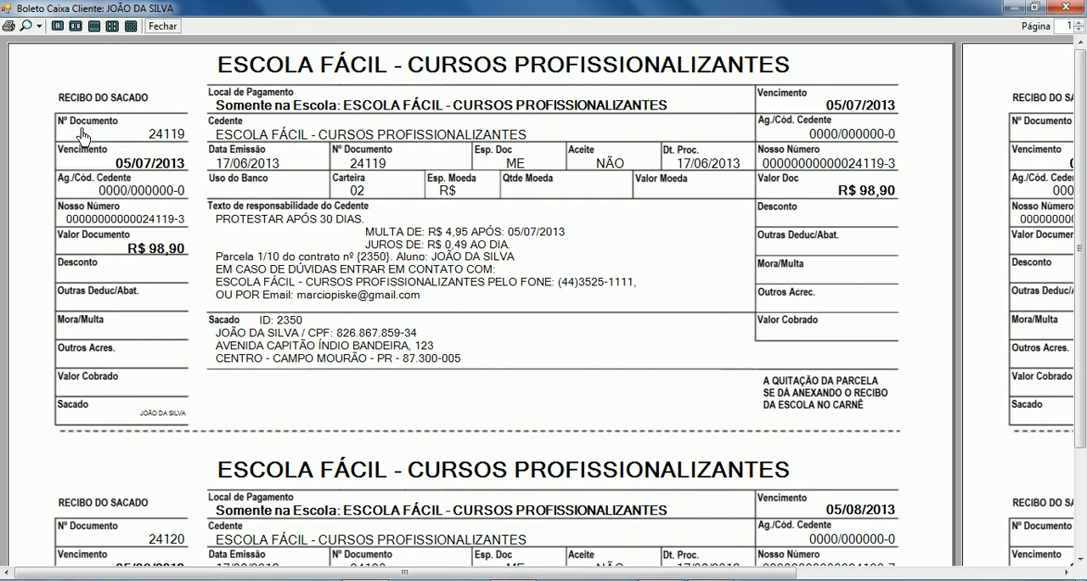
pyautogui.click(39, 26)
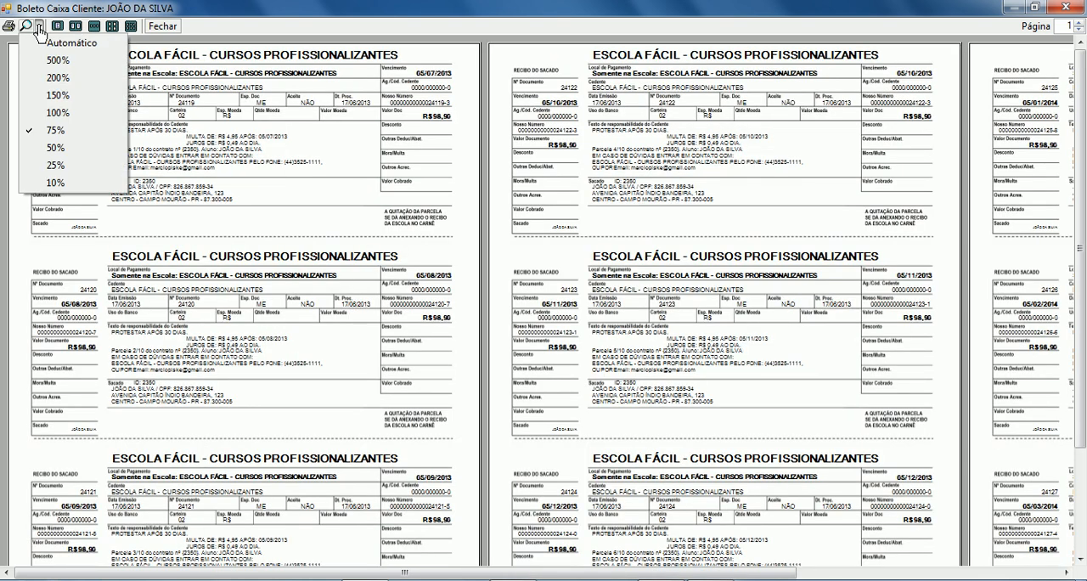
pyautogui.click(82, 151)
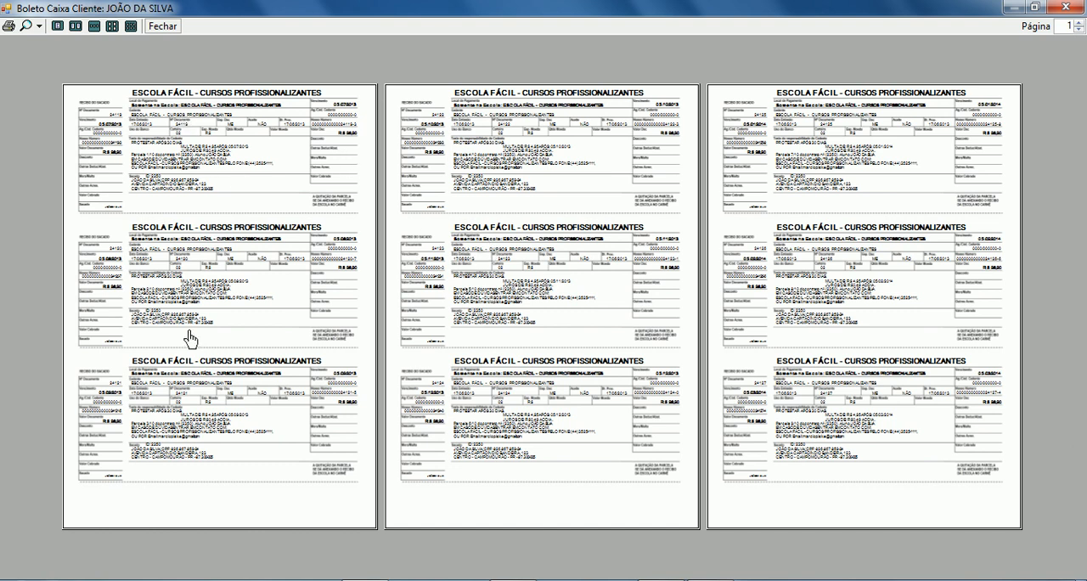
pyautogui.click(161, 26)
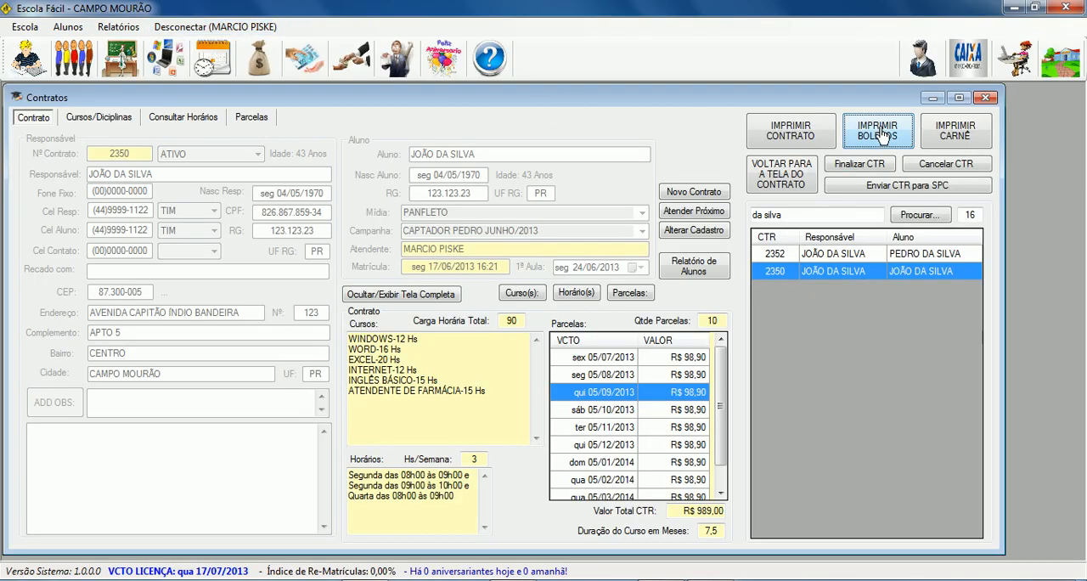
# Preview the same contract's payment carnê in the three-page layout, inspect it at 150% zoom, and close the preview.
pyautogui.click(955, 136)
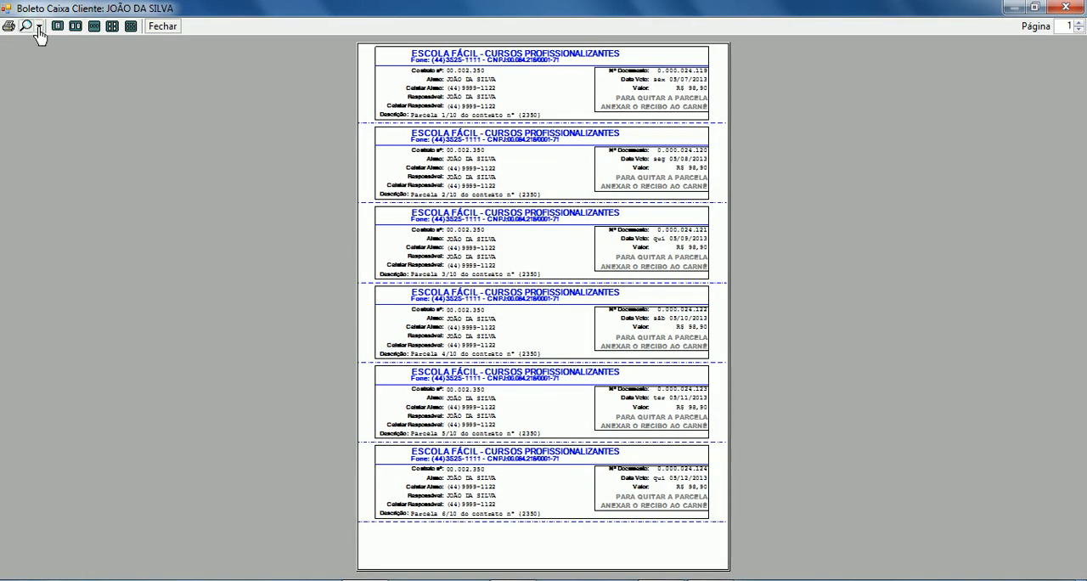
pyautogui.click(94, 27)
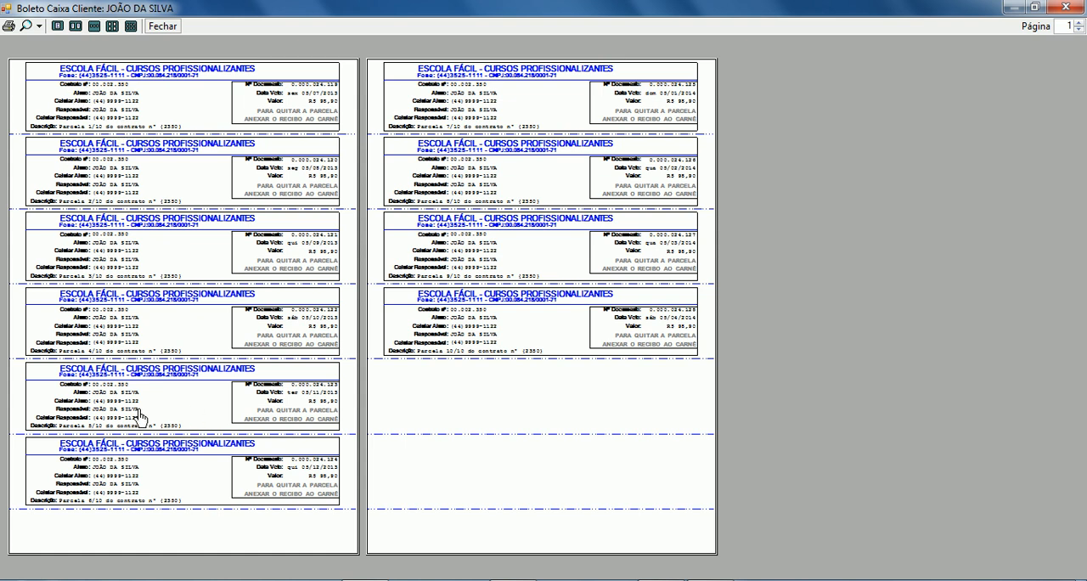
pyautogui.click(38, 26)
pyautogui.click(70, 97)
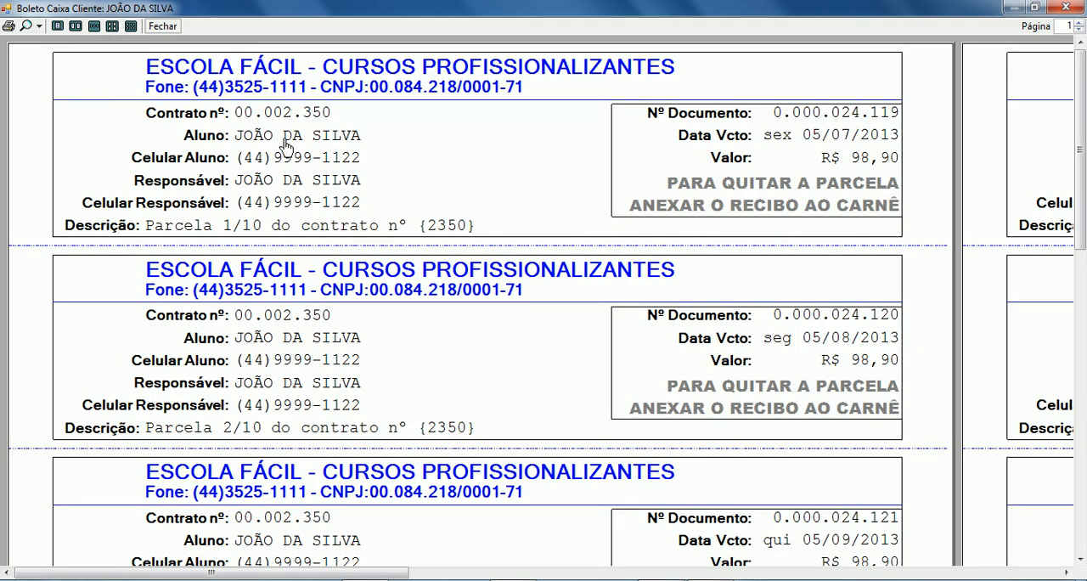
pyautogui.click(162, 26)
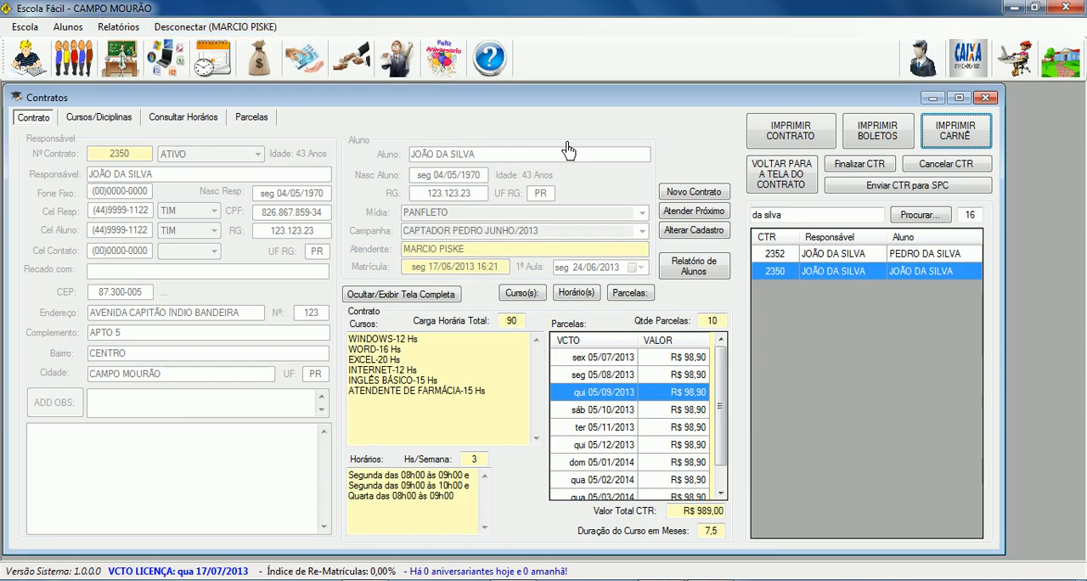